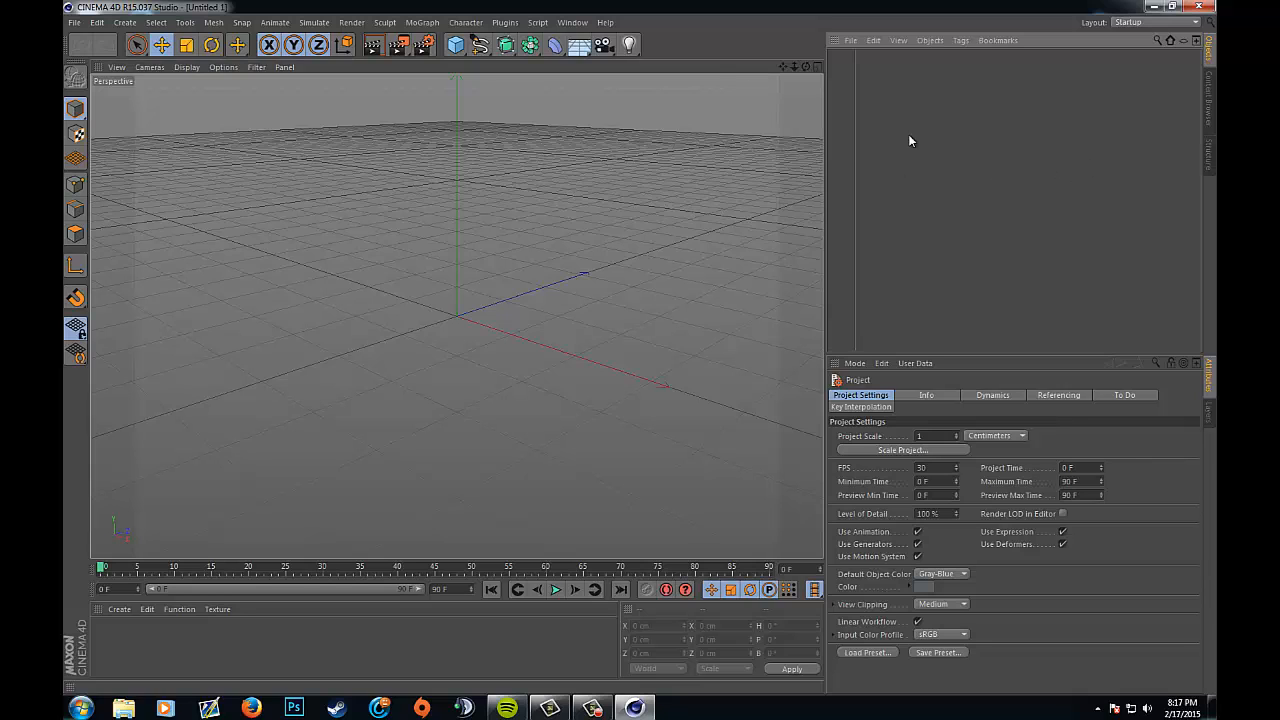
# - Add a cube and set its Y size to 8 cm to form a flat slab
pyautogui.click(457, 46)
pyautogui.moveTo(457, 46); pyautogui.dragTo(481, 52)
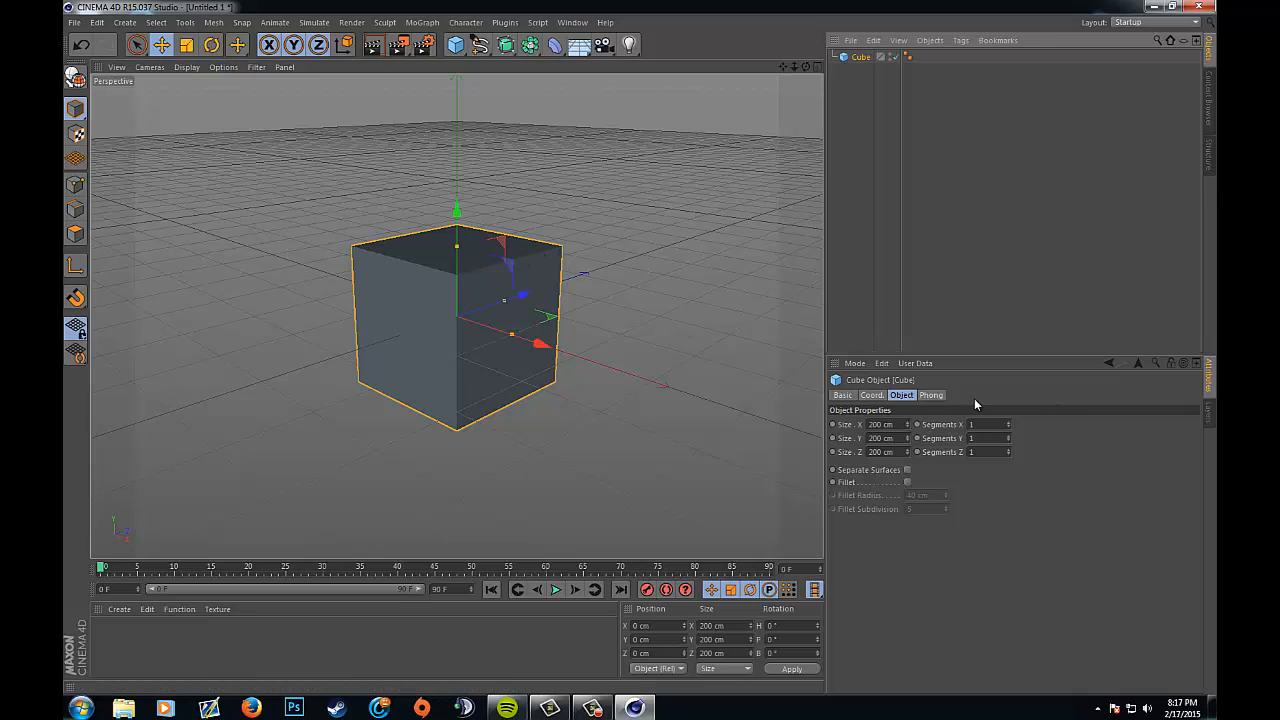
pyautogui.moveTo(908, 438)
pyautogui.mouseDown()
pyautogui.moveTo(909, 516)
pyautogui.moveTo(908, 434)
pyautogui.mouseUp()
pyautogui.click(930, 277)
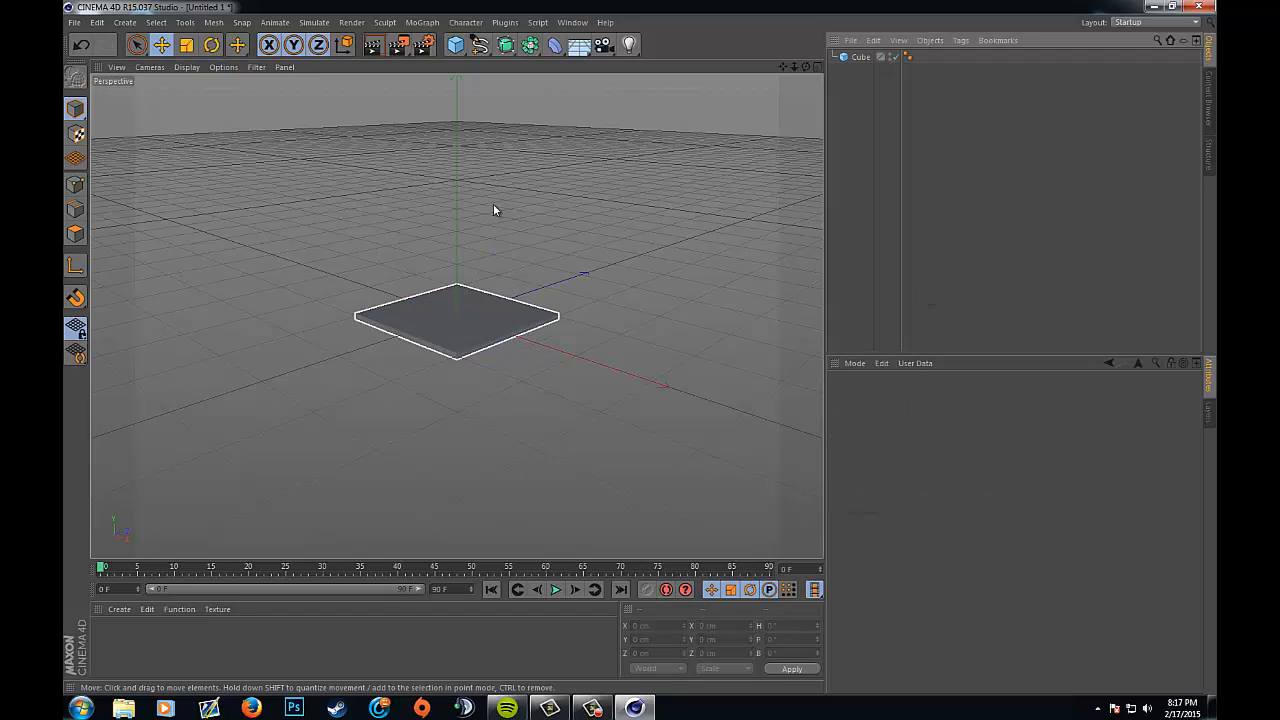
# - Add a camera, look through it and set its projection to Isometric
pyautogui.click(604, 44)
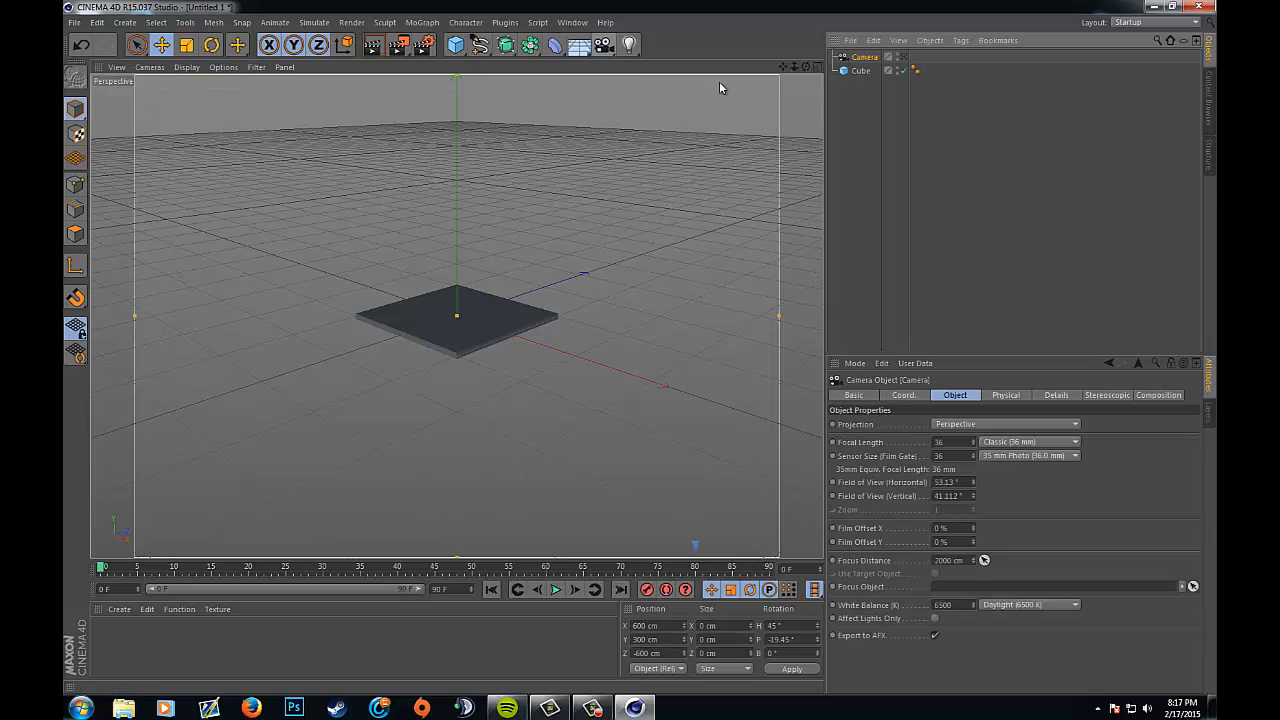
pyautogui.click(901, 58)
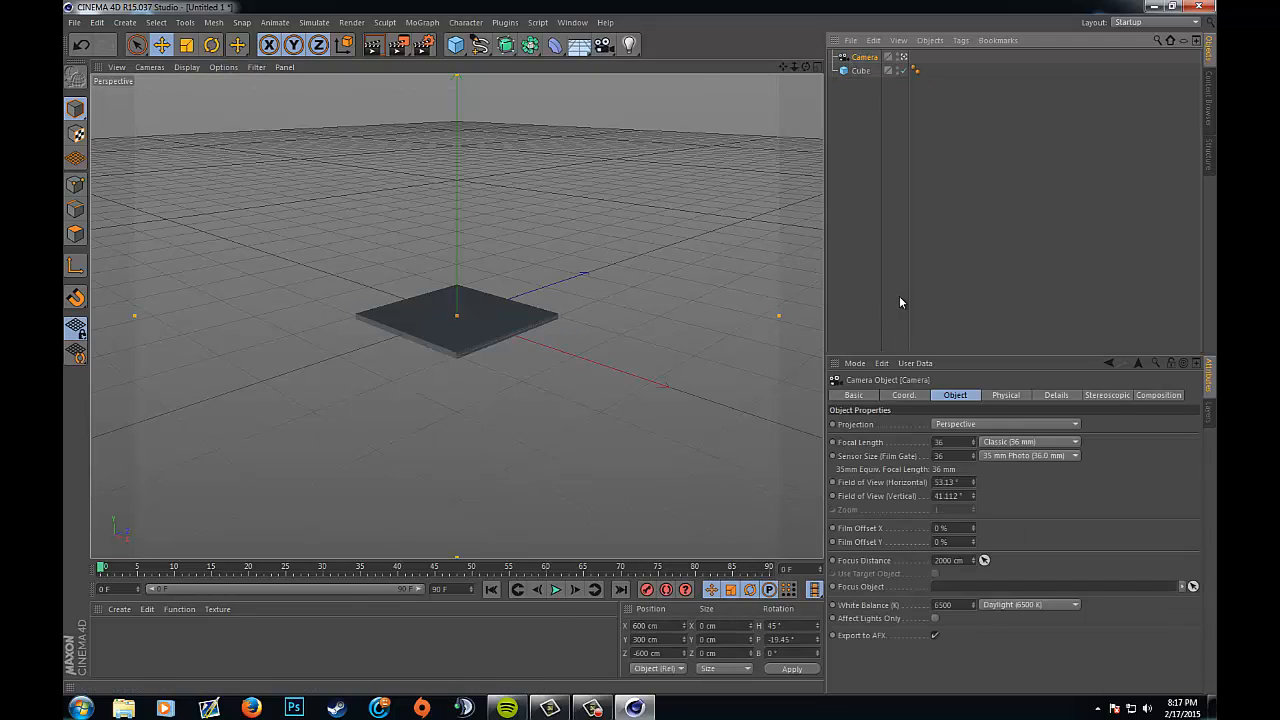
pyautogui.click(979, 427)
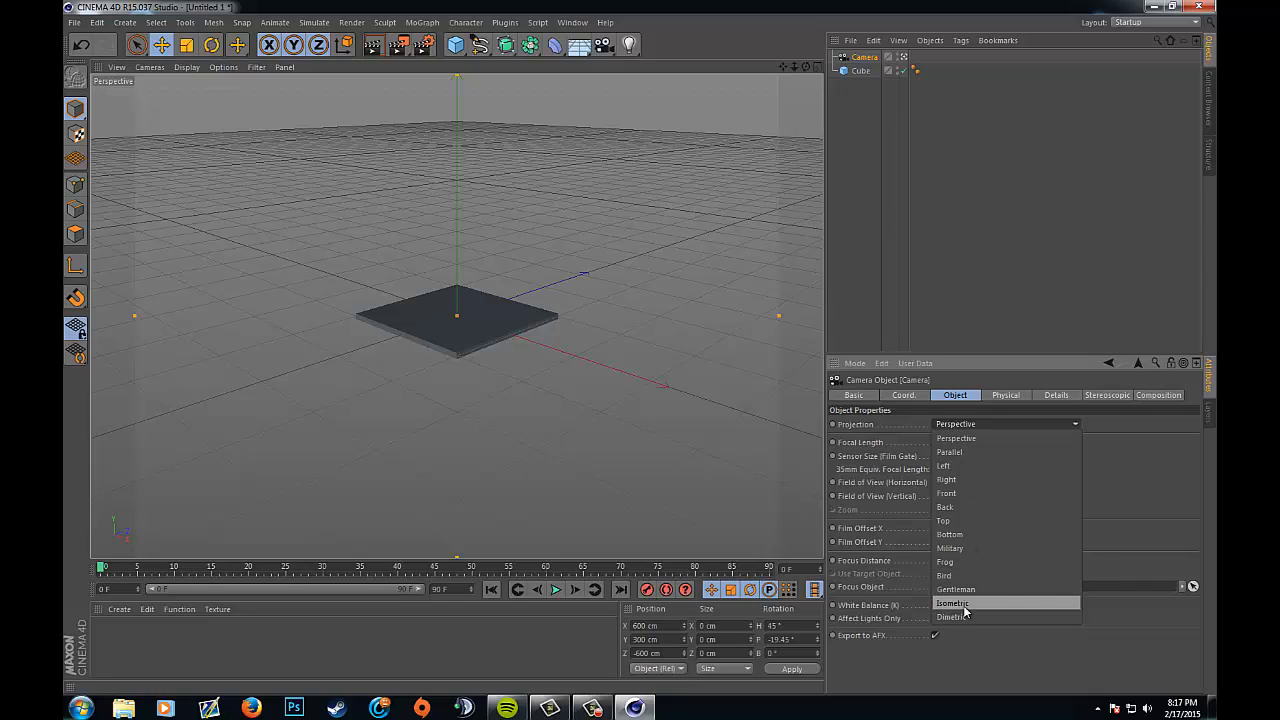
pyautogui.click(960, 603)
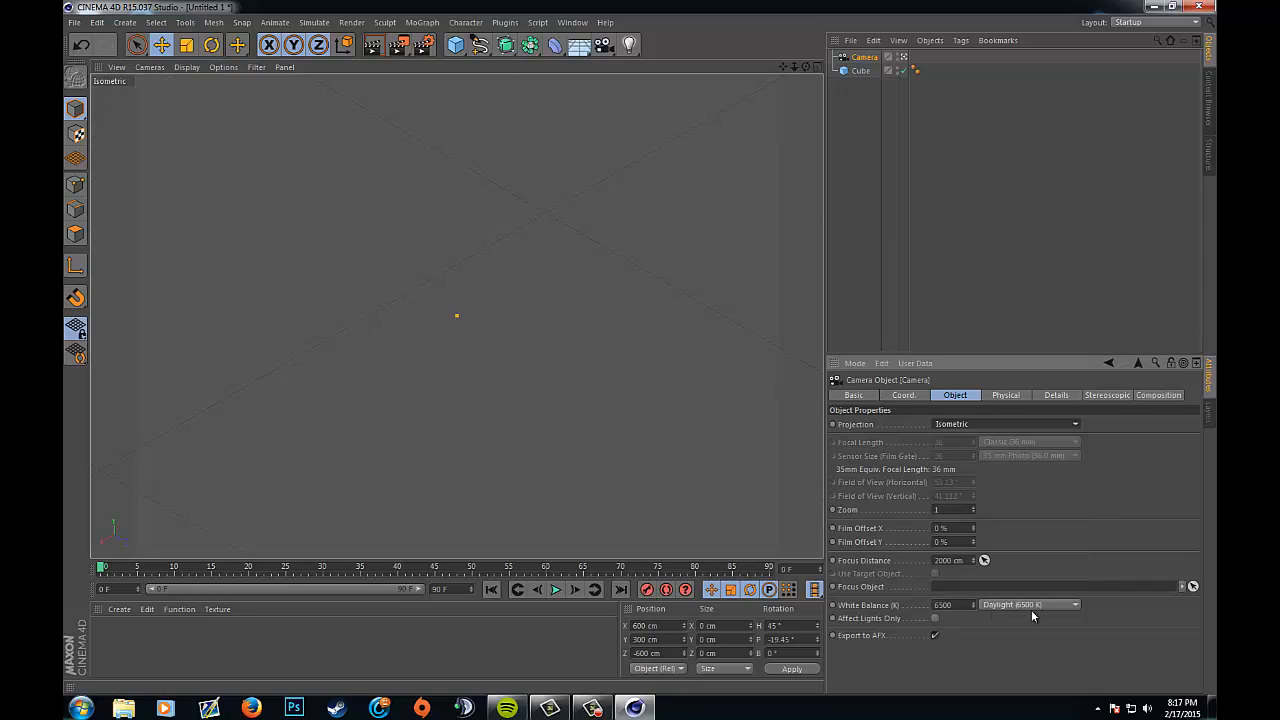
# - Frame the slab centrally in the isometric camera view and add a Protection tag to the camera
pyautogui.click(861, 71)
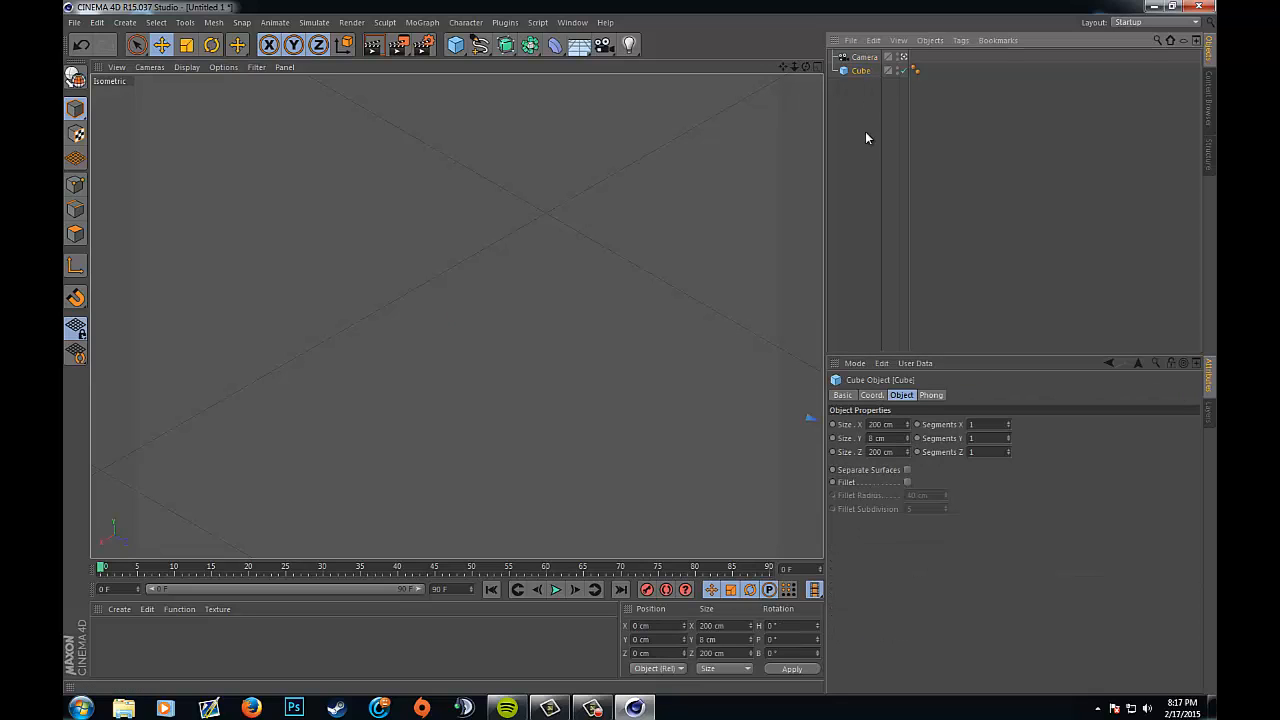
pyautogui.moveTo(783, 67); pyautogui.dragTo(640, 347)
pyautogui.moveTo(794, 68); pyautogui.dragTo(640, 346)
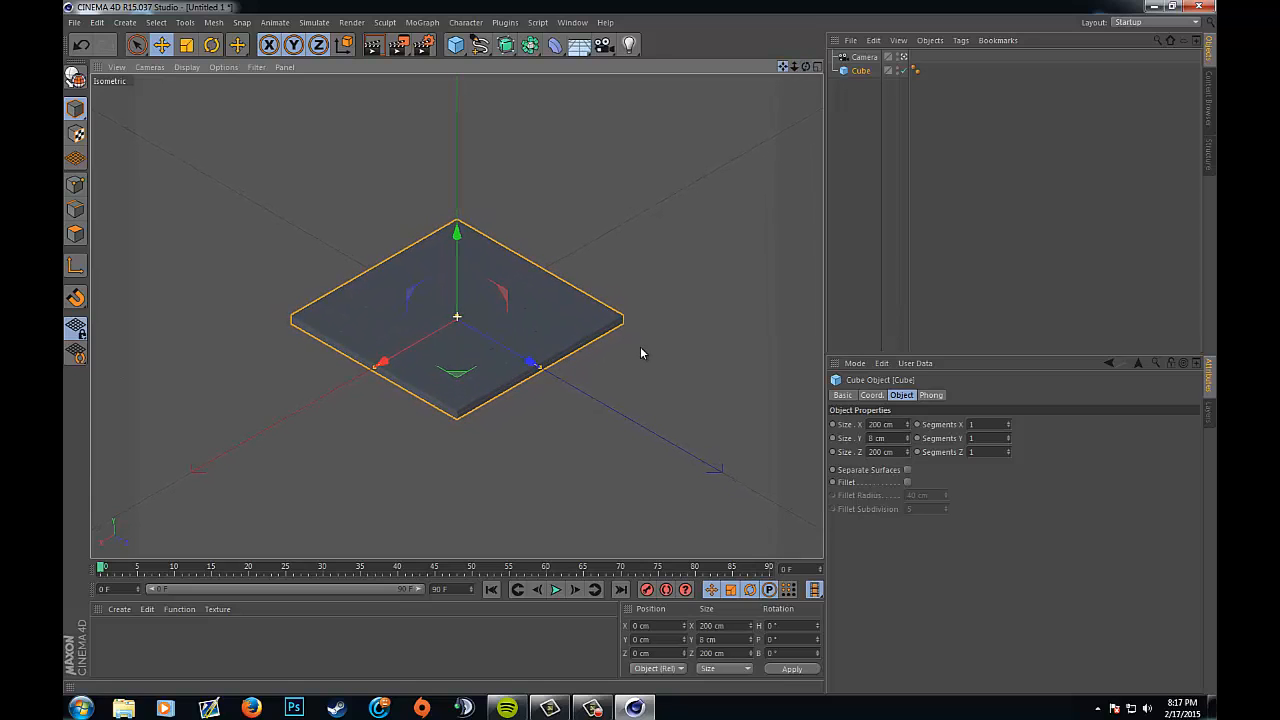
pyautogui.rightClick(862, 60)
pyautogui.moveTo(938, 68)
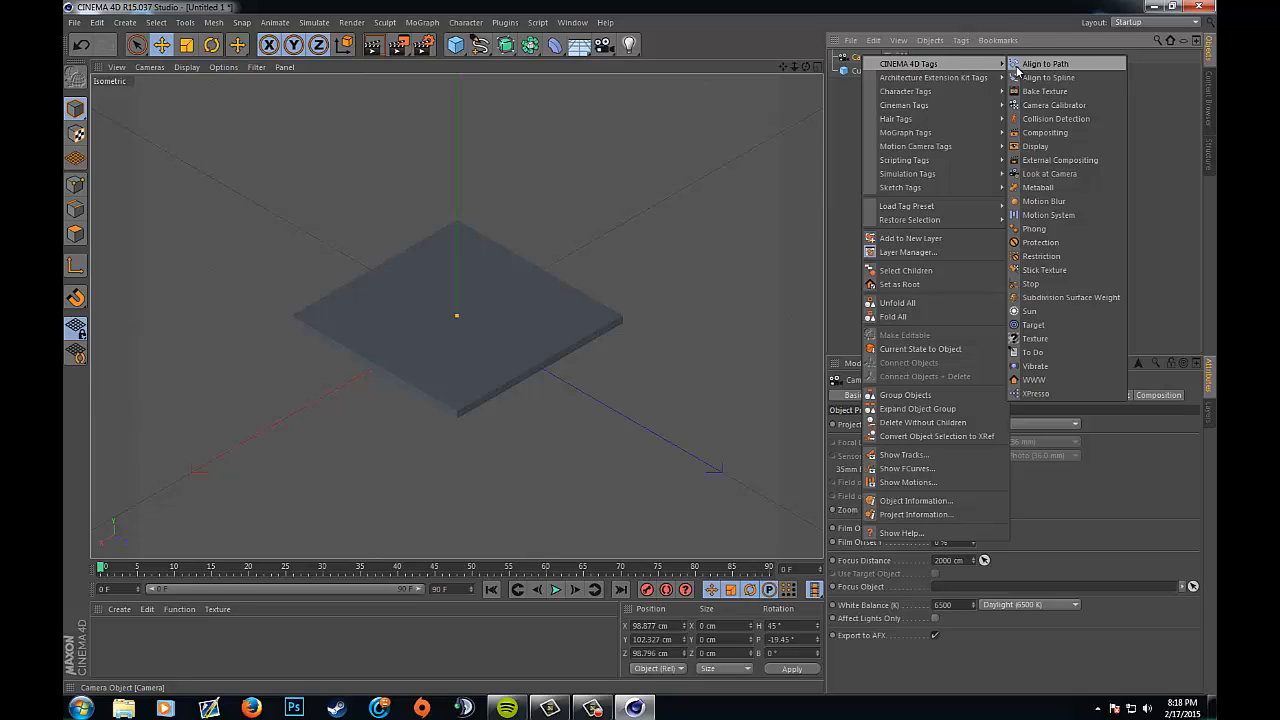
pyautogui.click(1038, 242)
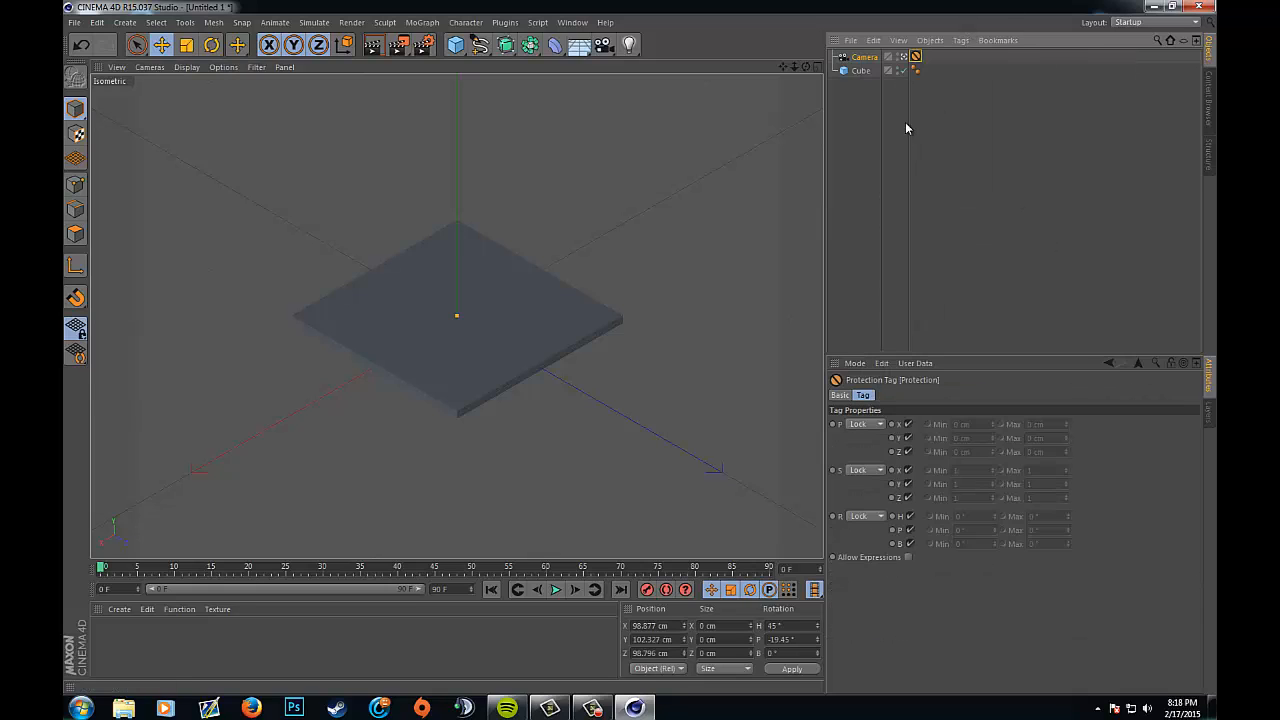
pyautogui.click(906, 125)
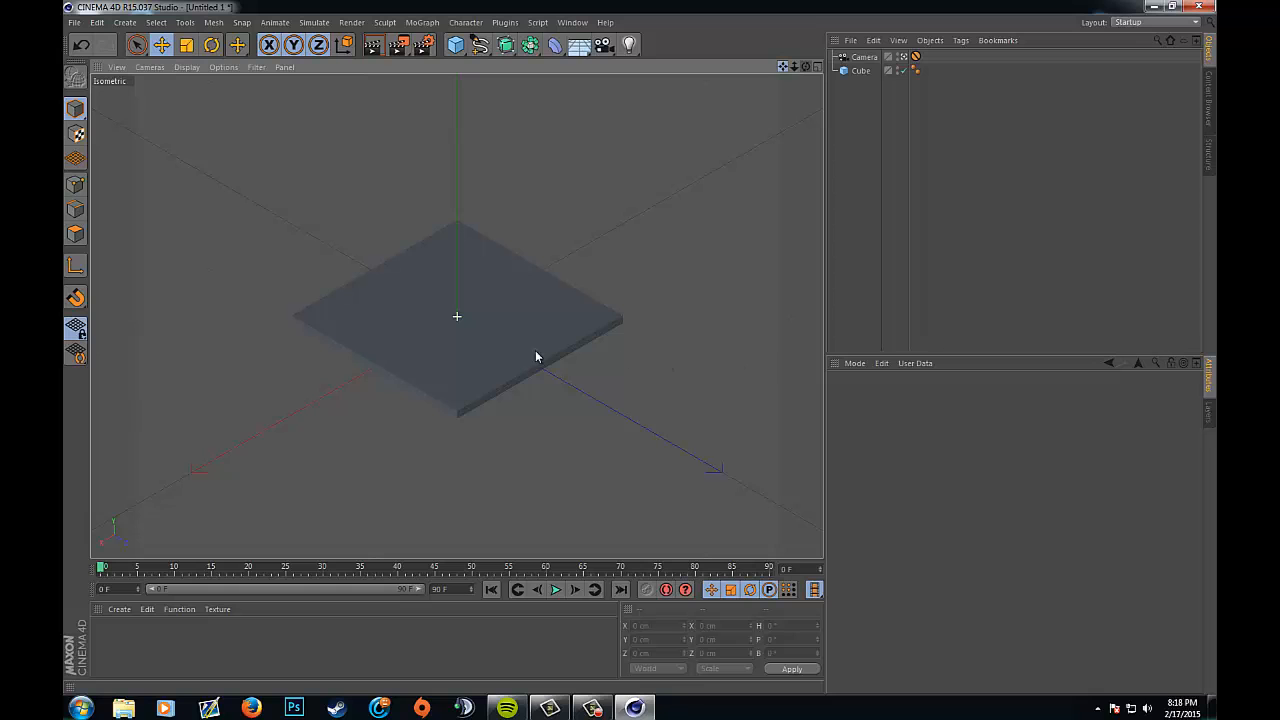
# - Leave the camera view and scale the slab uniformly to about 264 cm in X and Z
pyautogui.click(902, 56)
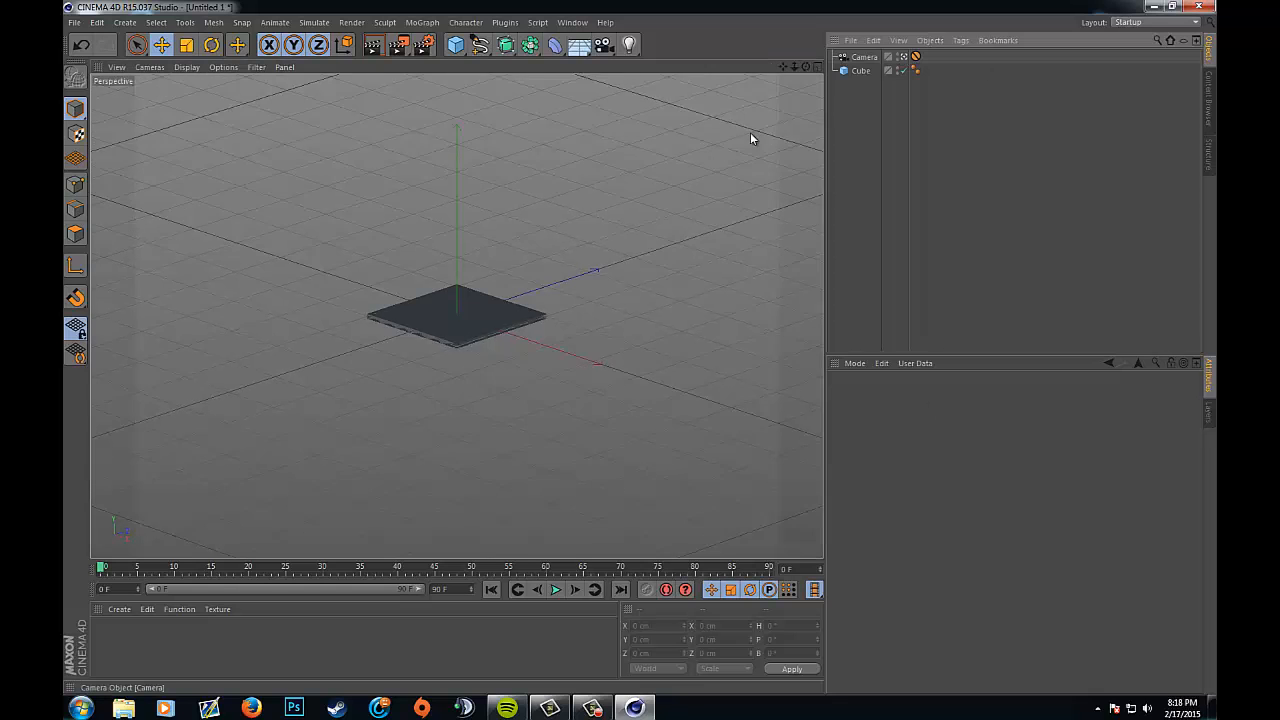
pyautogui.click(904, 57)
pyautogui.moveTo(806, 67); pyautogui.dragTo(901, 70)
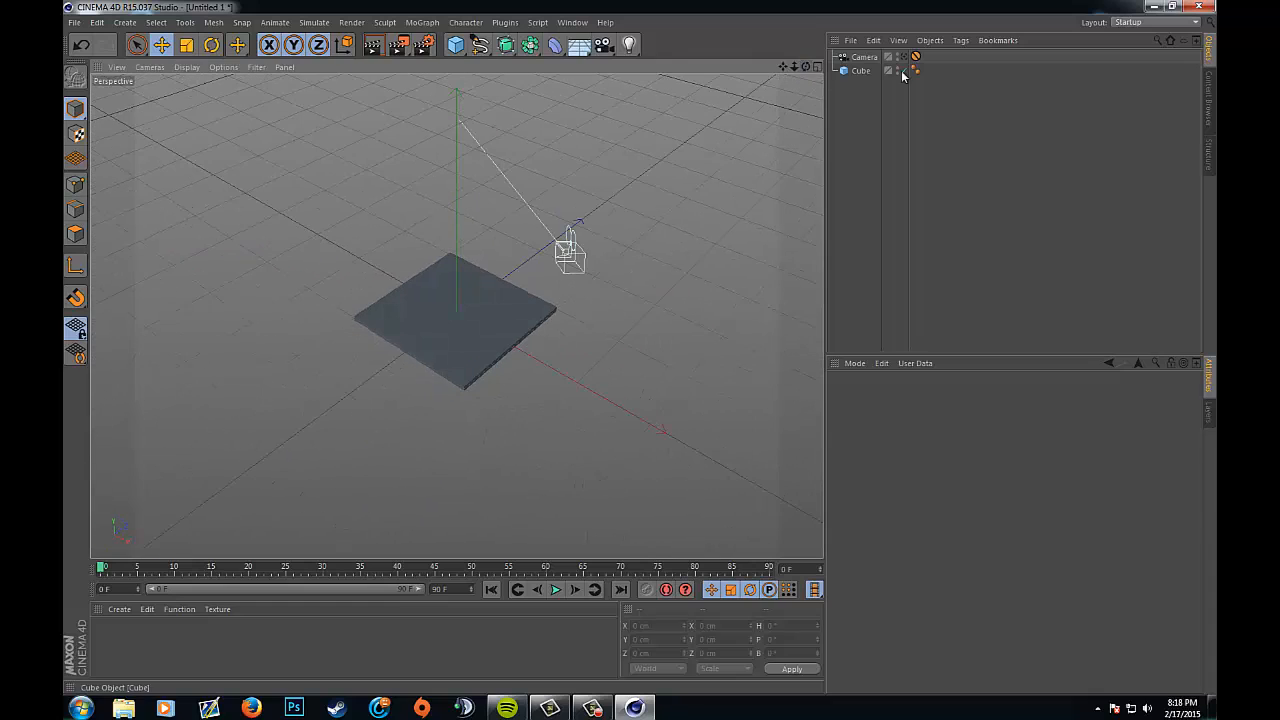
pyautogui.click(902, 56)
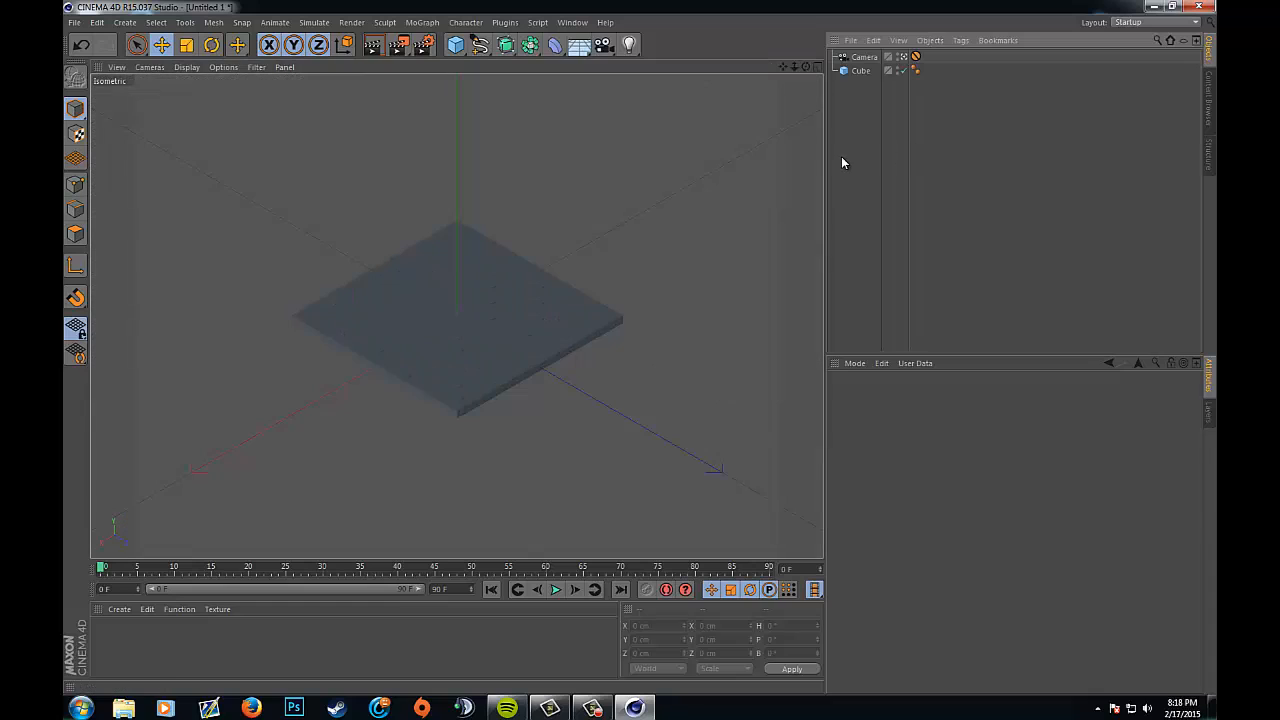
pyautogui.click(903, 57)
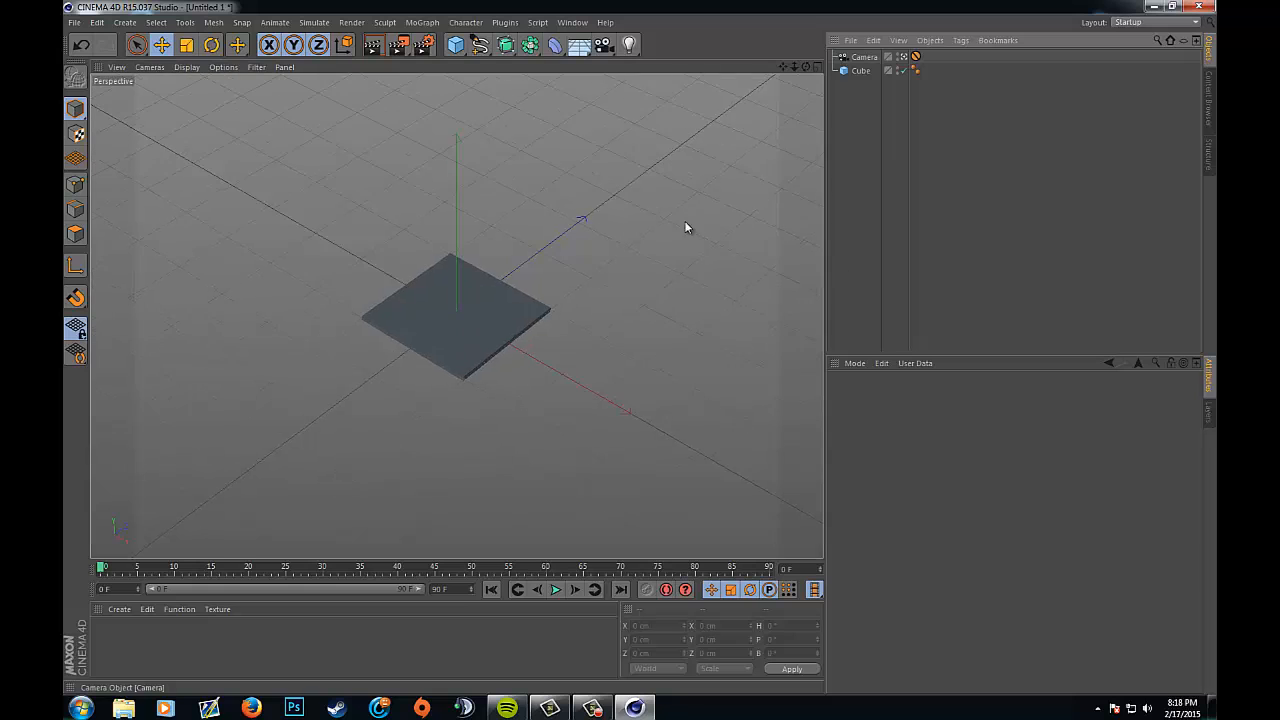
pyautogui.click(505, 325)
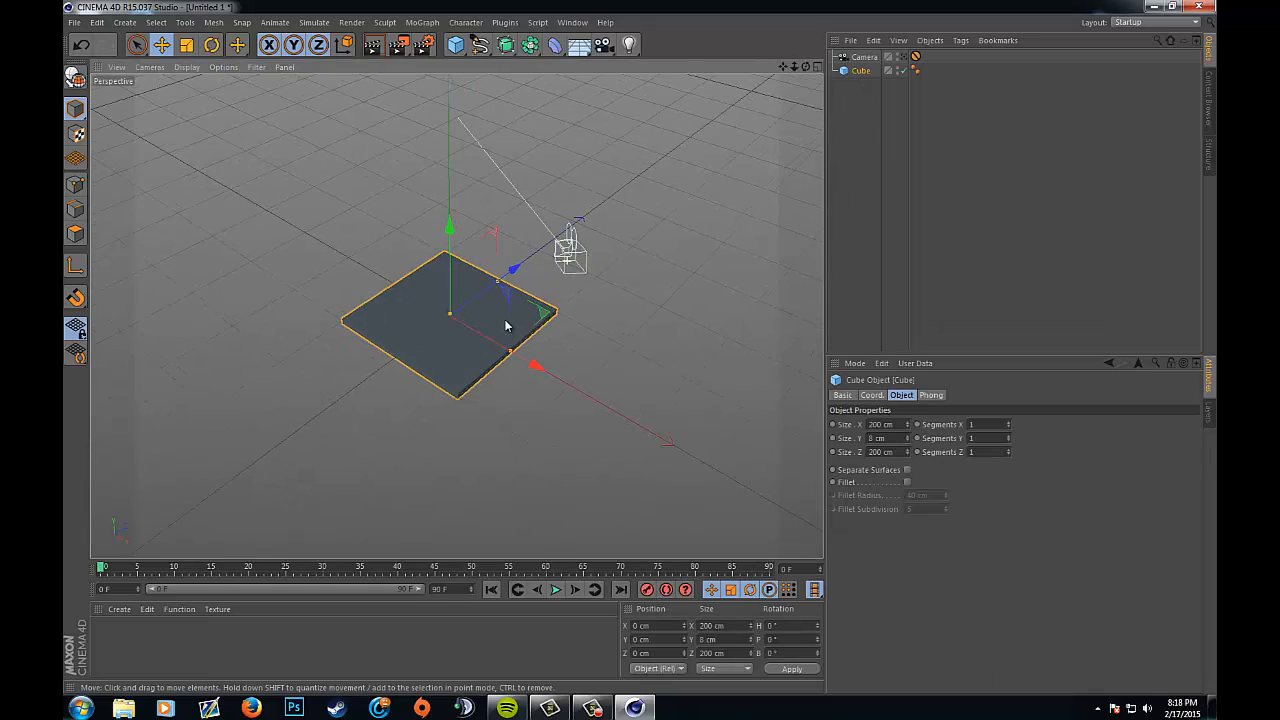
pyautogui.press('o')
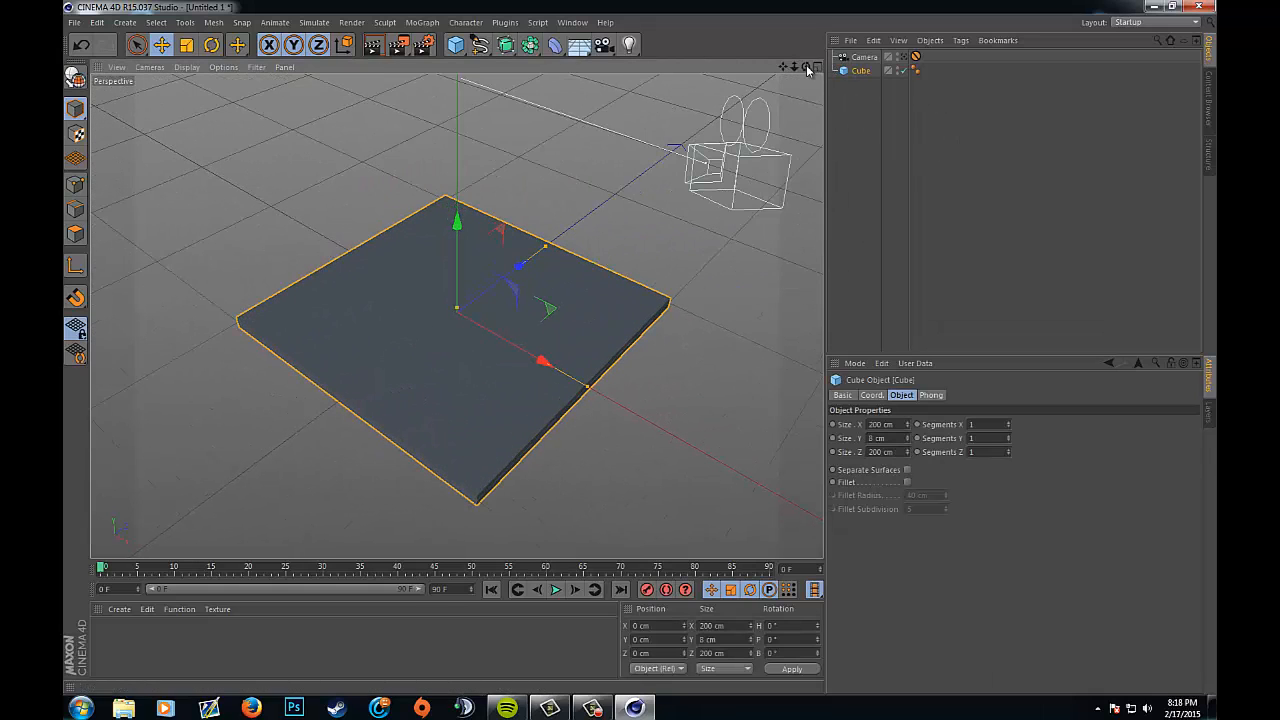
pyautogui.moveTo(807, 68); pyautogui.dragTo(643, 351)
pyautogui.press('t')
pyautogui.moveTo(662, 255); pyautogui.dragTo(636, 346)
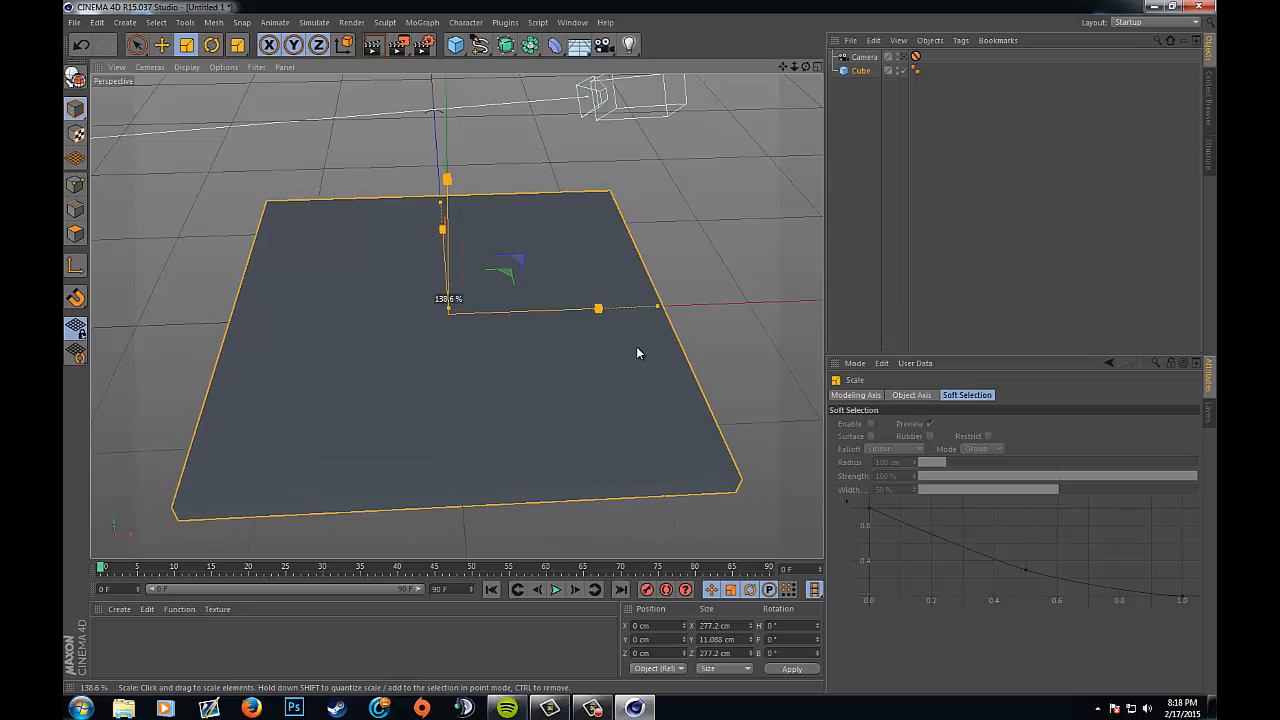
pyautogui.click(952, 201)
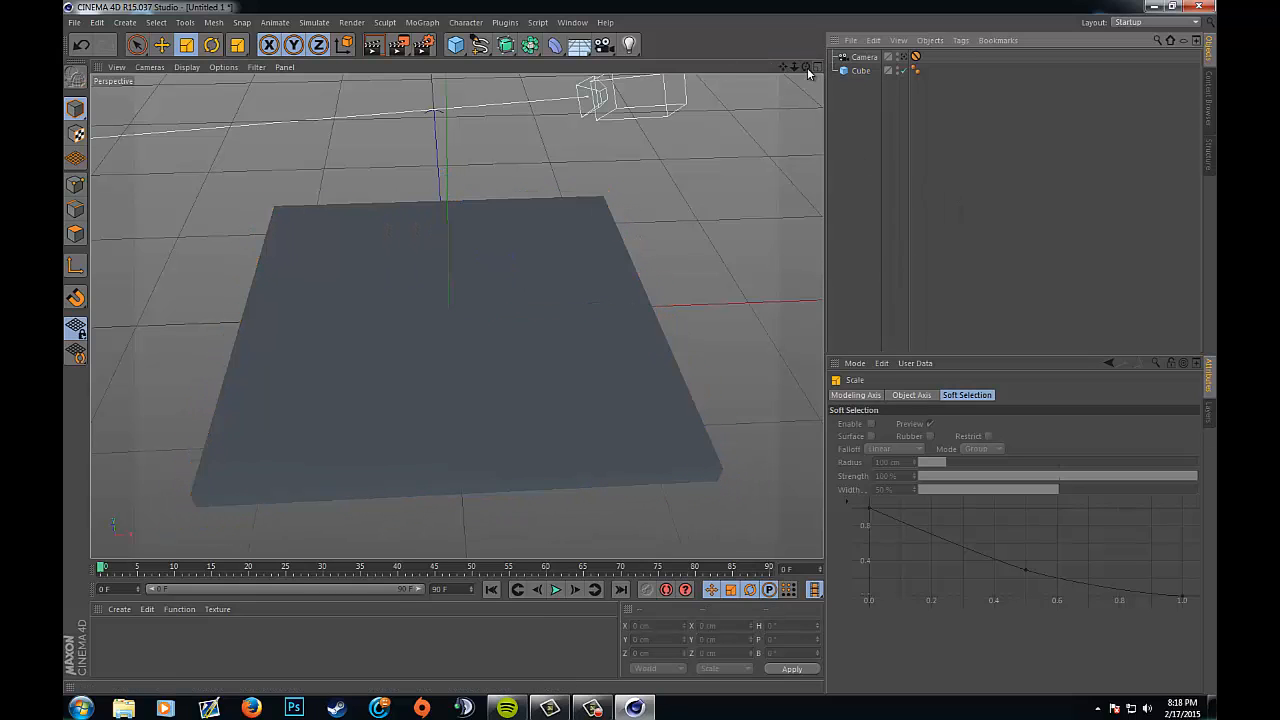
# - Reduce the slab's thickness by setting its Y size to 5 cm
pyautogui.moveTo(807, 67); pyautogui.dragTo(734, 220)
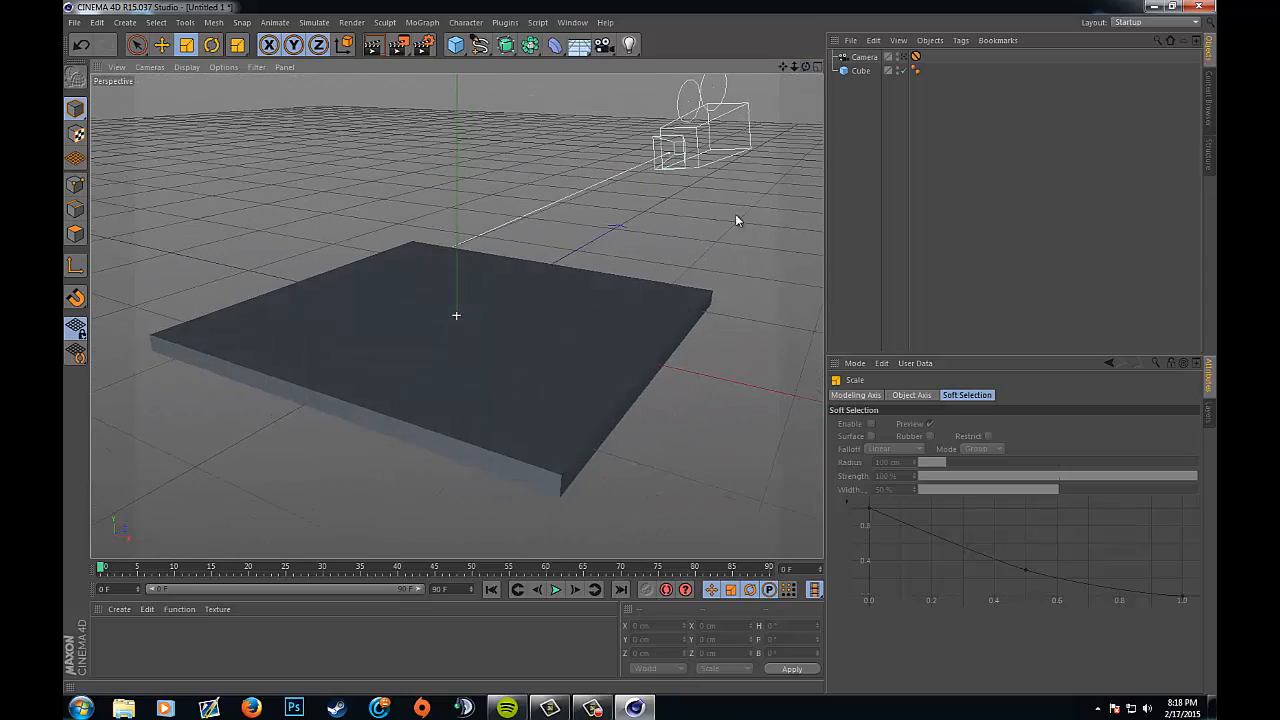
pyautogui.click(602, 386)
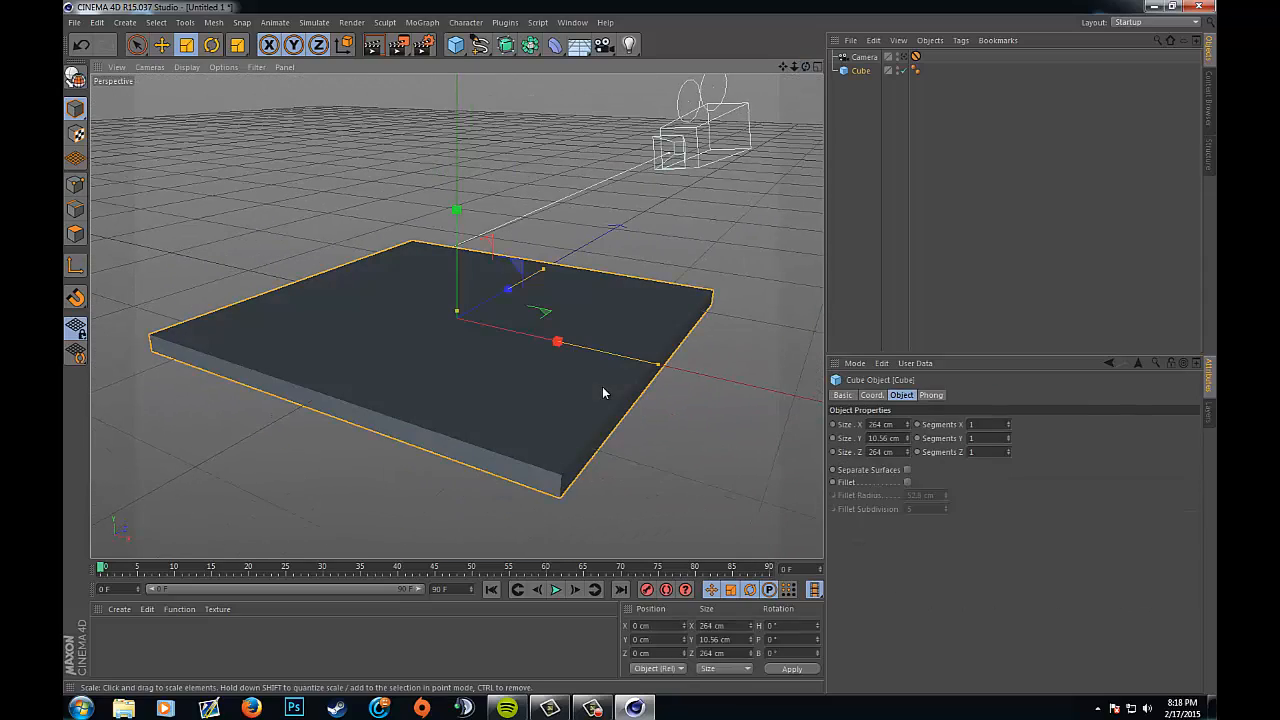
pyautogui.click(908, 440)
pyautogui.click(908, 440)
pyautogui.click(908, 440)
pyautogui.click(908, 440)
pyautogui.click(908, 440)
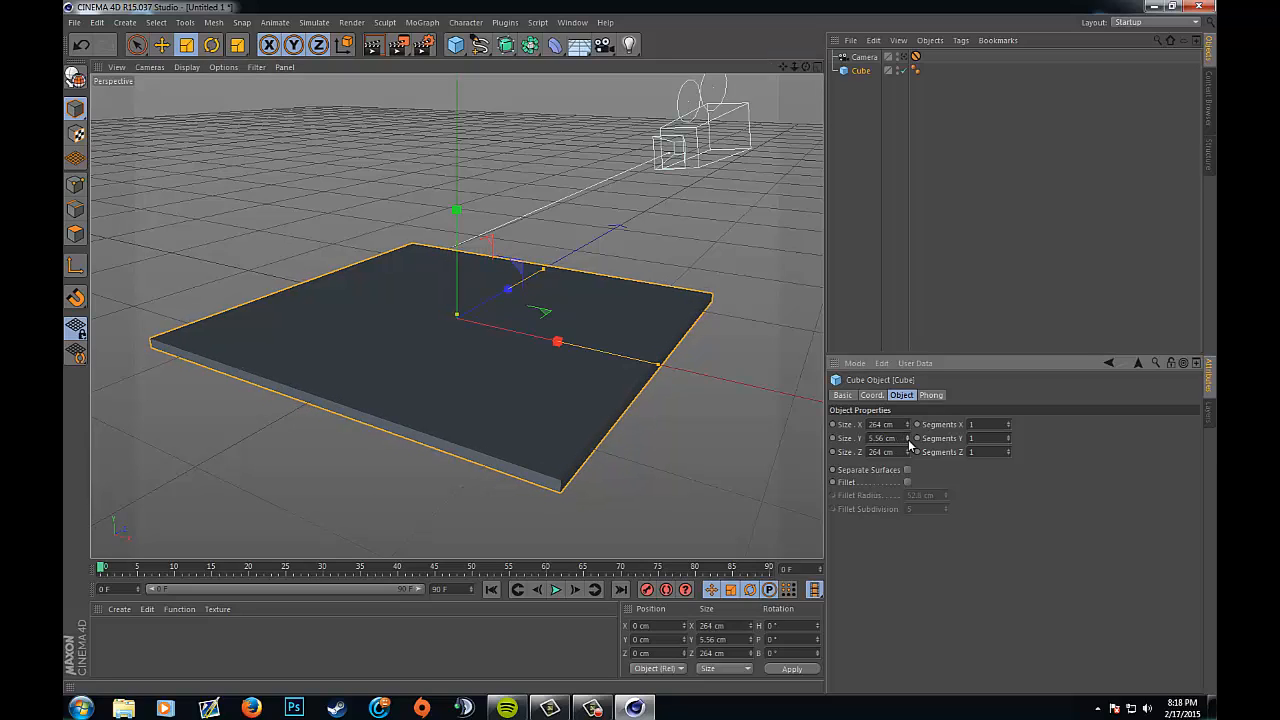
pyautogui.moveTo(896, 453); pyautogui.dragTo(838, 430)
pyautogui.write('54')
pyautogui.click(1024, 206)
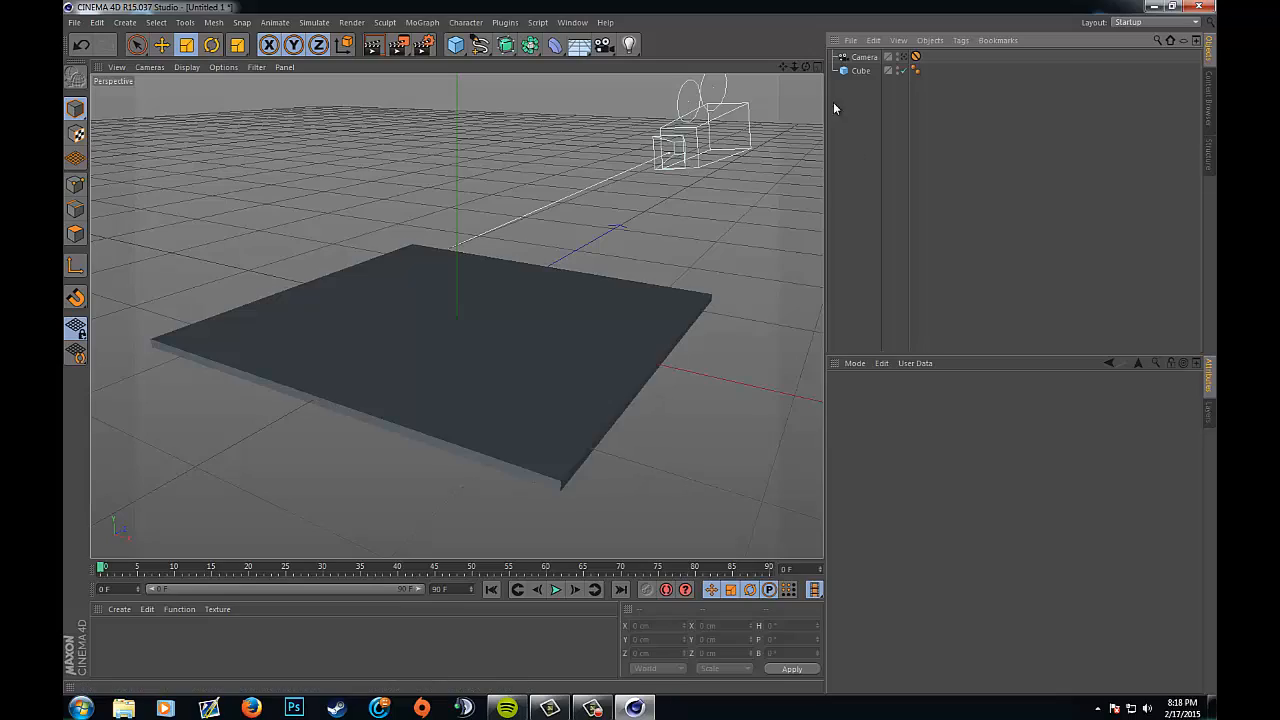
# - Look through the camera, move its Protection tag to the cube, shift the slab lower in frame and return the tag to the camera
pyautogui.moveTo(805, 67); pyautogui.dragTo(640, 350)
pyautogui.click(904, 57)
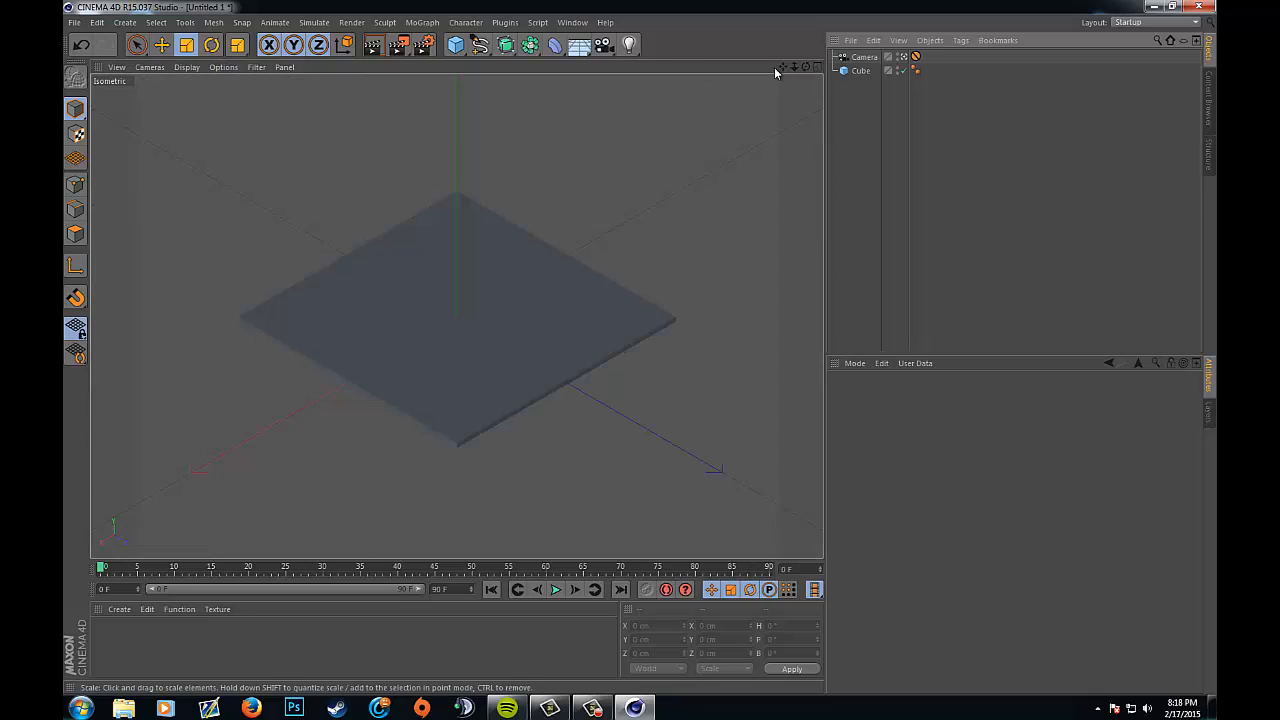
pyautogui.moveTo(915, 57); pyautogui.dragTo(929, 70)
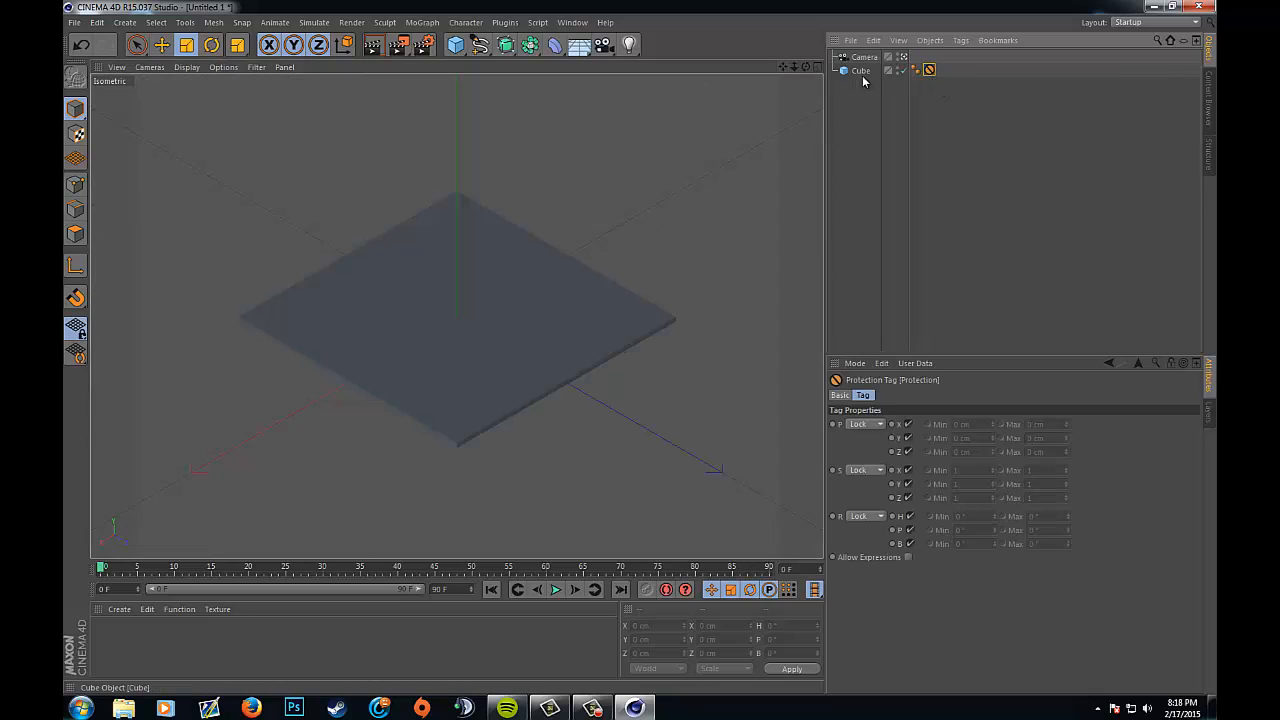
pyautogui.moveTo(783, 68); pyautogui.dragTo(643, 354)
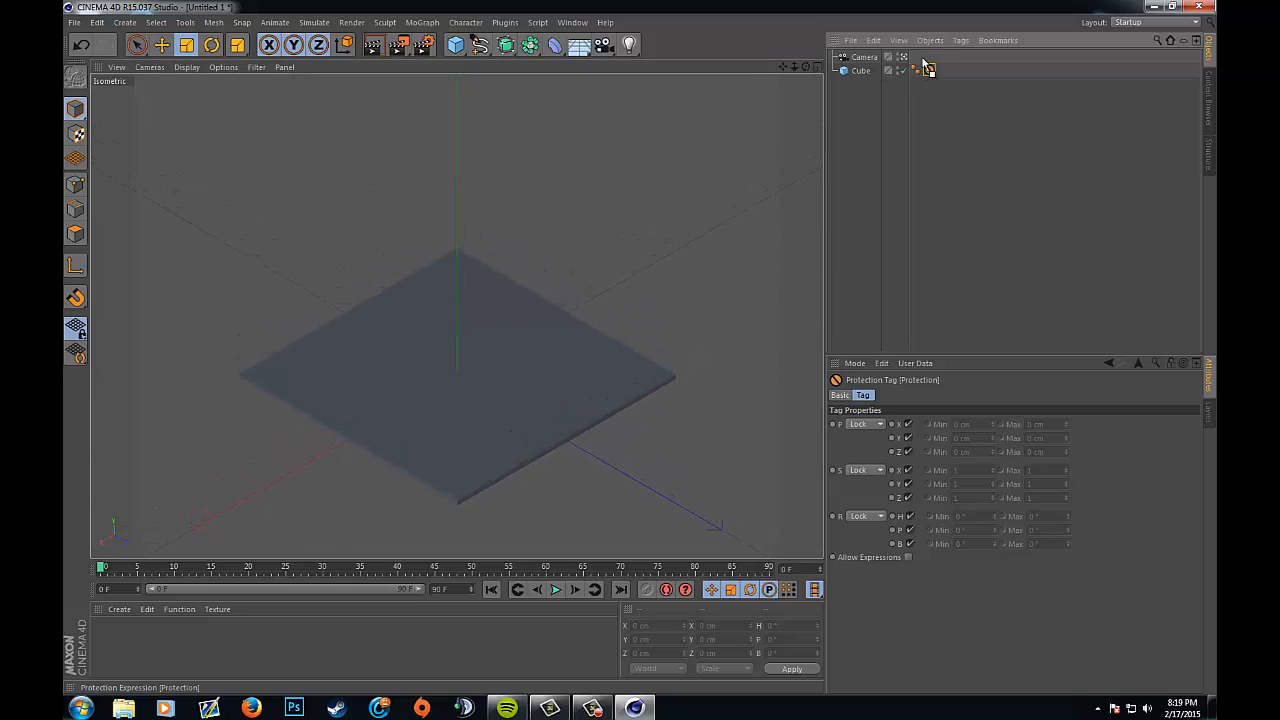
pyautogui.moveTo(924, 62); pyautogui.dragTo(912, 57)
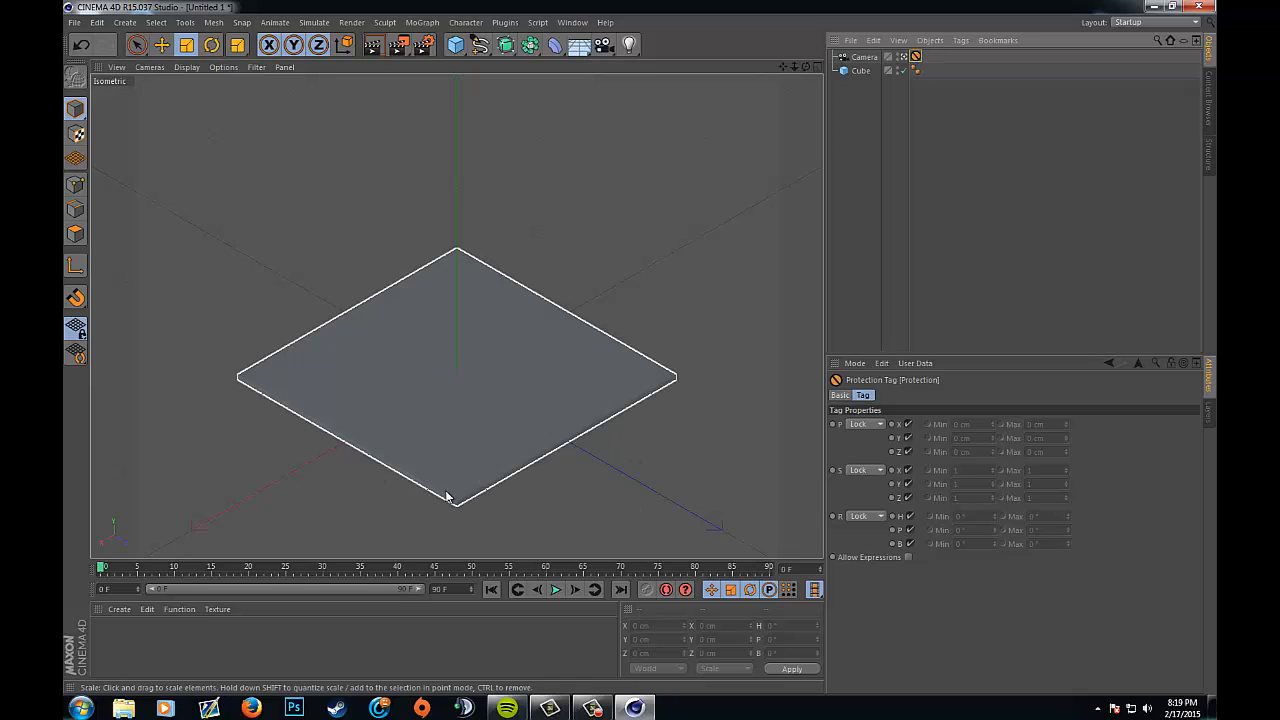
# - Leave the camera view, duplicate the floor slab and rotate the copy to a pitch of -90° as an upright wall
pyautogui.click(862, 71)
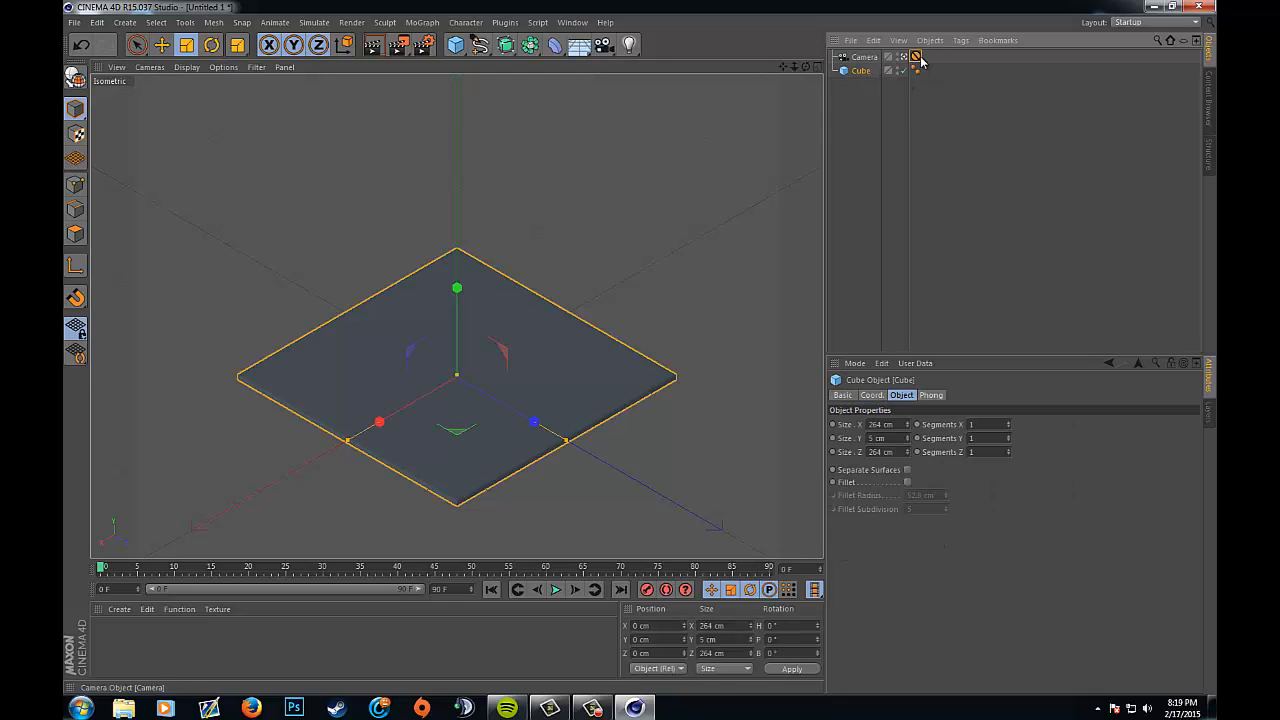
pyautogui.click(904, 58)
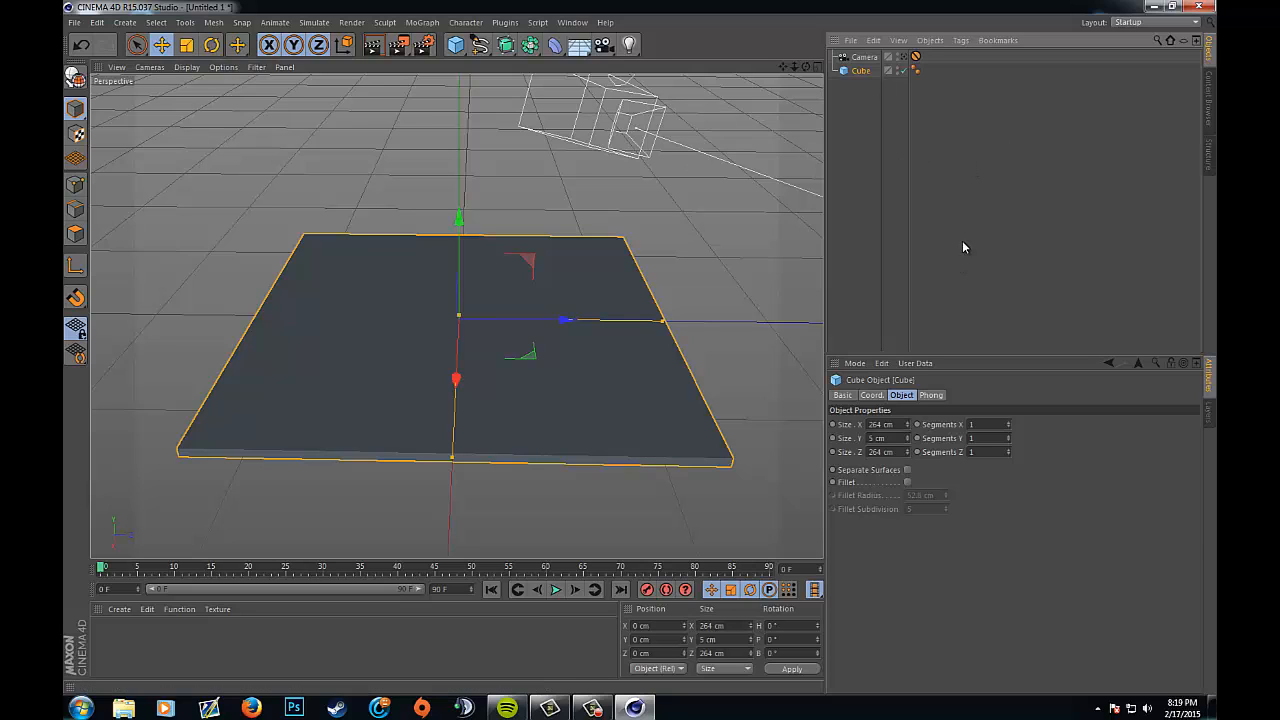
pyautogui.hotkey('ctrl', 'c')
pyautogui.hotkey('ctrl', 'v')
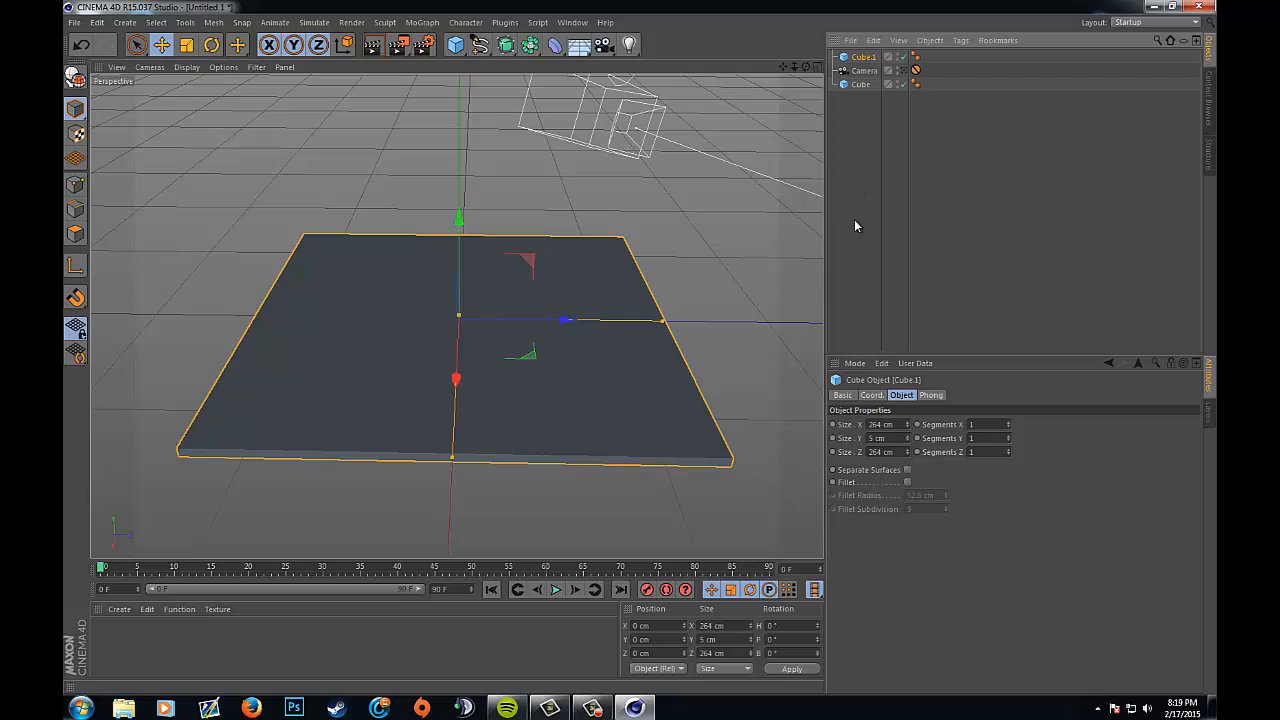
pyautogui.press('r')
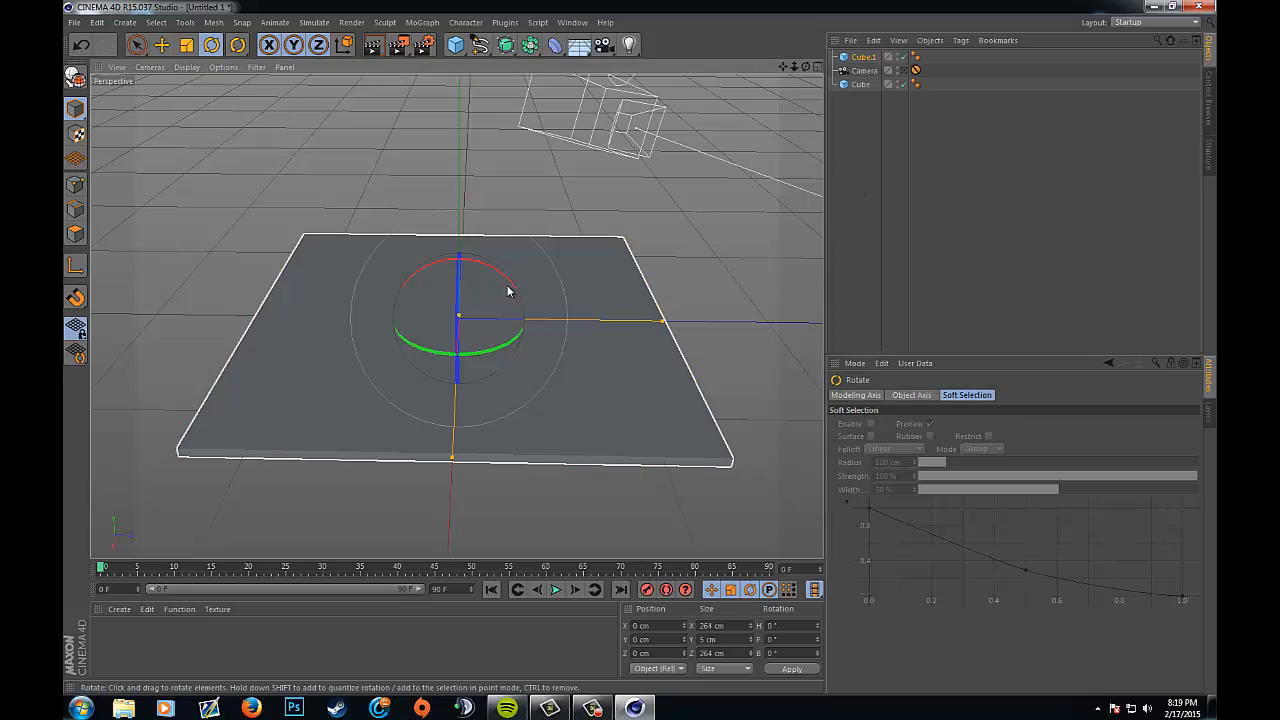
pyautogui.moveTo(481, 263); pyautogui.dragTo(604, 350)
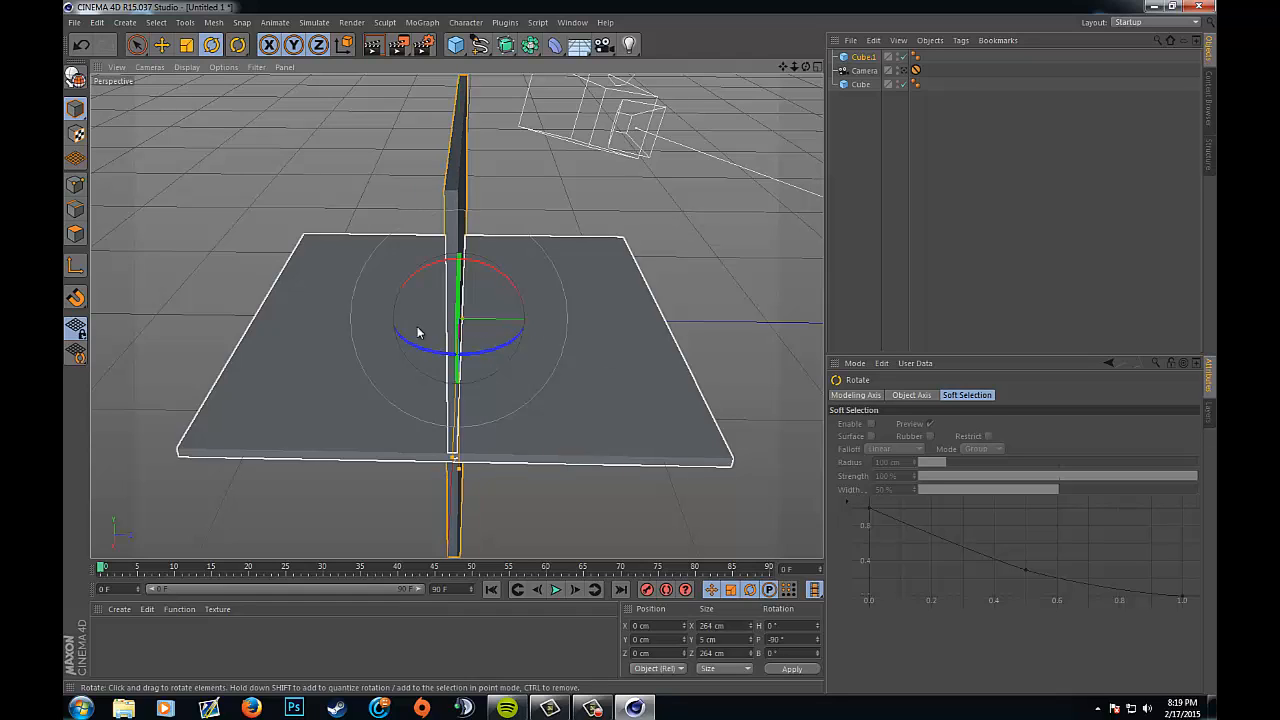
# - Move the upright wall to the floor's edge at about Y 129 cm and Z 131 cm, and check it through the camera
pyautogui.press('e')
pyautogui.moveTo(509, 331); pyautogui.dragTo(708, 331)
pyautogui.moveTo(664, 367); pyautogui.dragTo(665, 164)
pyautogui.click(904, 70)
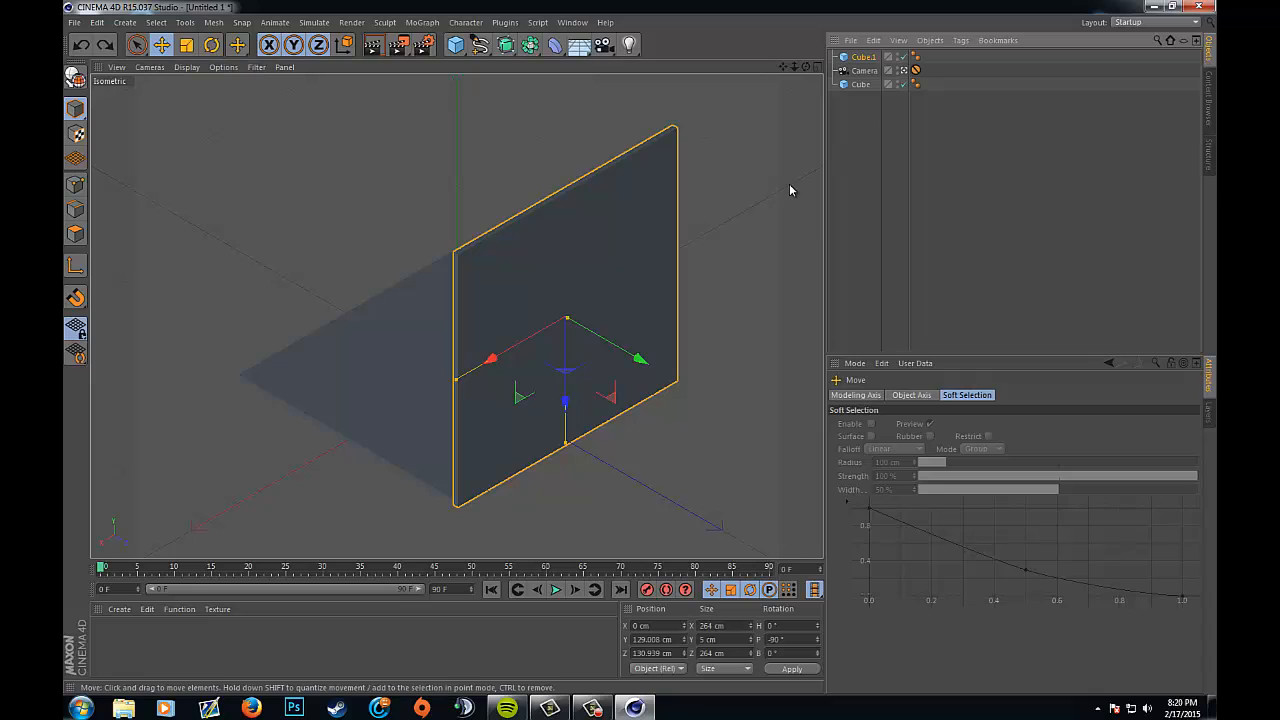
# - Undo the wall's moves, rotation and duplication, and return to the perspective view of the floor slab
pyautogui.hotkey('ctrl', 'z')
pyautogui.hotkey('ctrl', 'z')
pyautogui.hotkey('ctrl', 'z')
pyautogui.hotkey('ctrl', 'z')
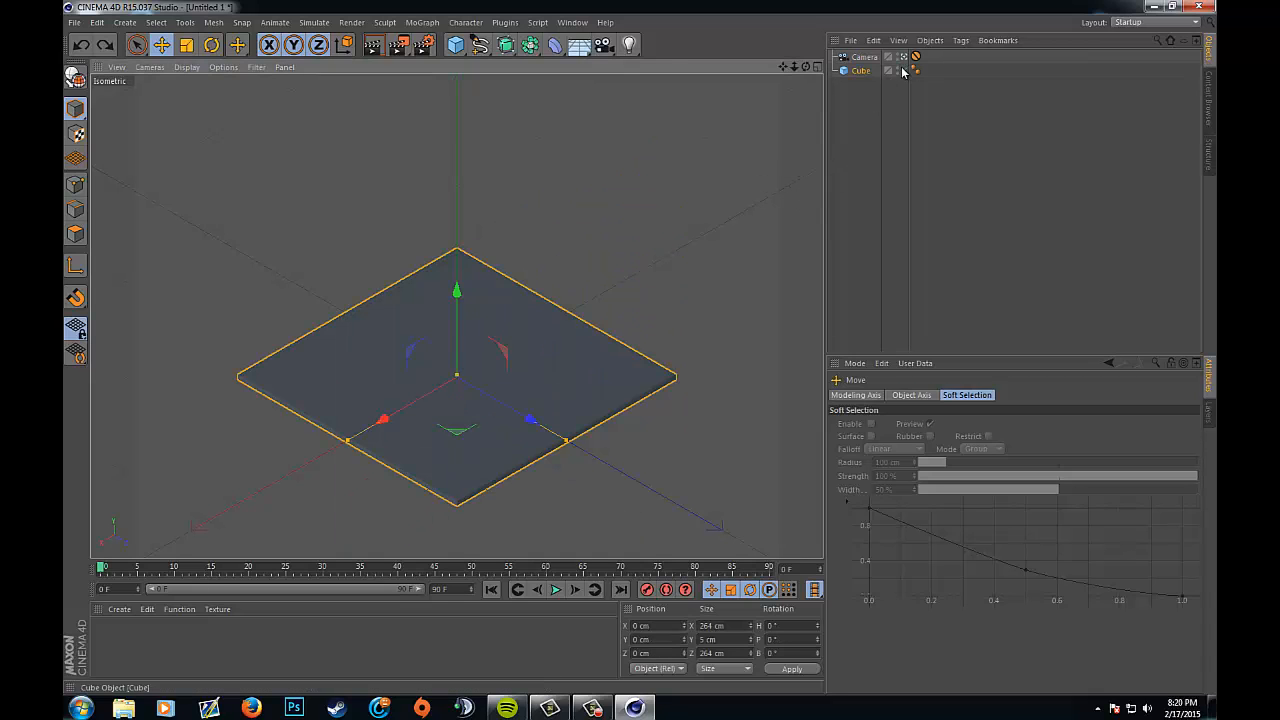
pyautogui.click(904, 57)
pyautogui.press('s')
pyautogui.scroll(5, 577, 266)
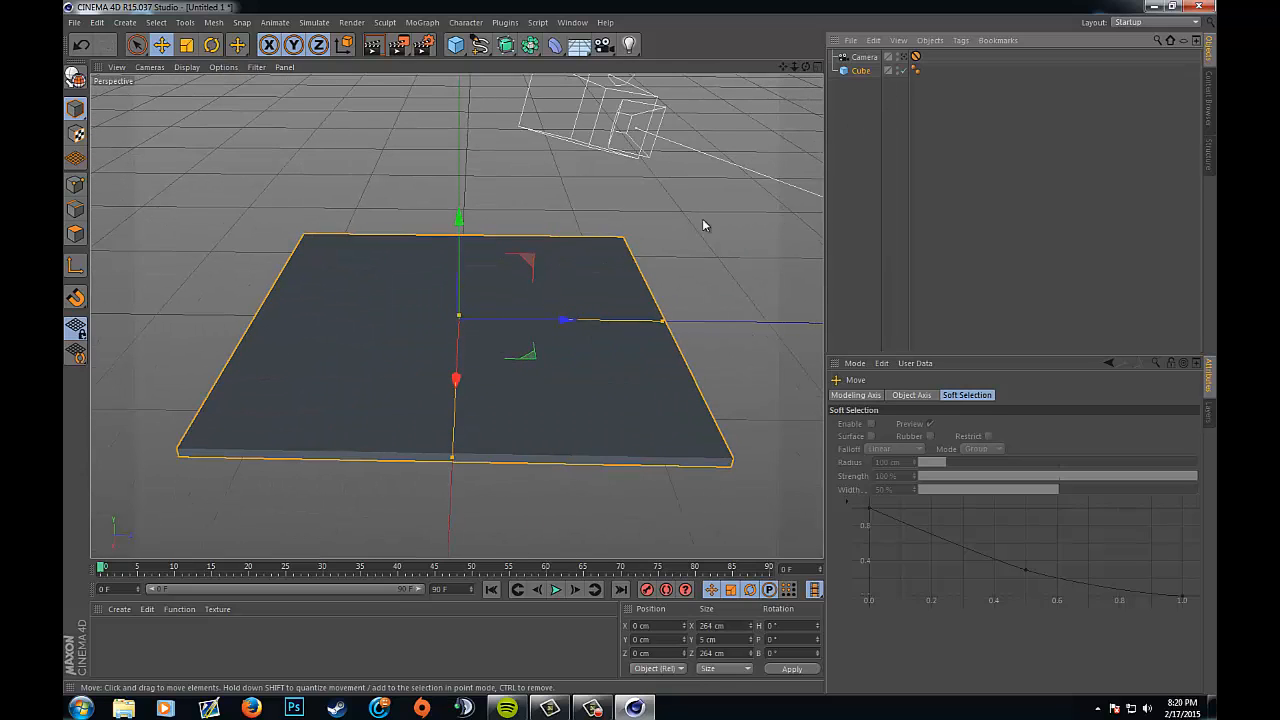
# - Paste a copy of the floor slab, look through the isometric camera and rotate the copy to a bank of -90°
pyautogui.hotkey('ctrl', 'v')
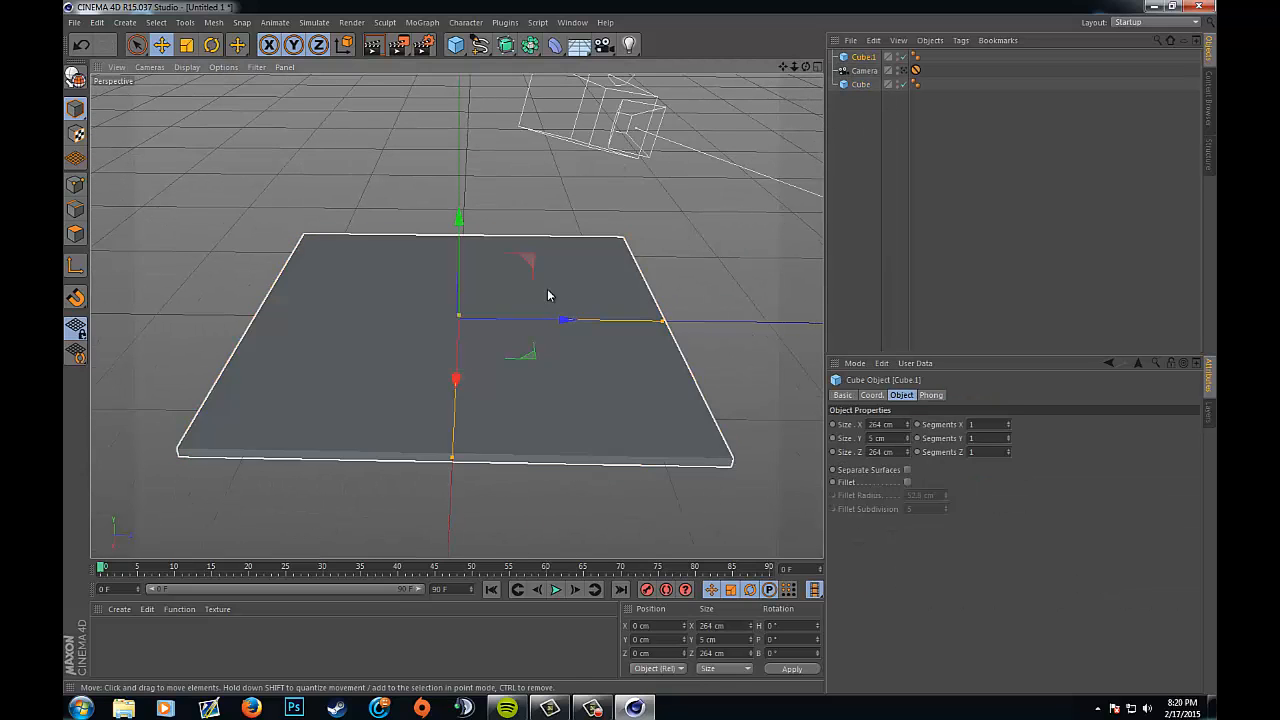
pyautogui.press('r')
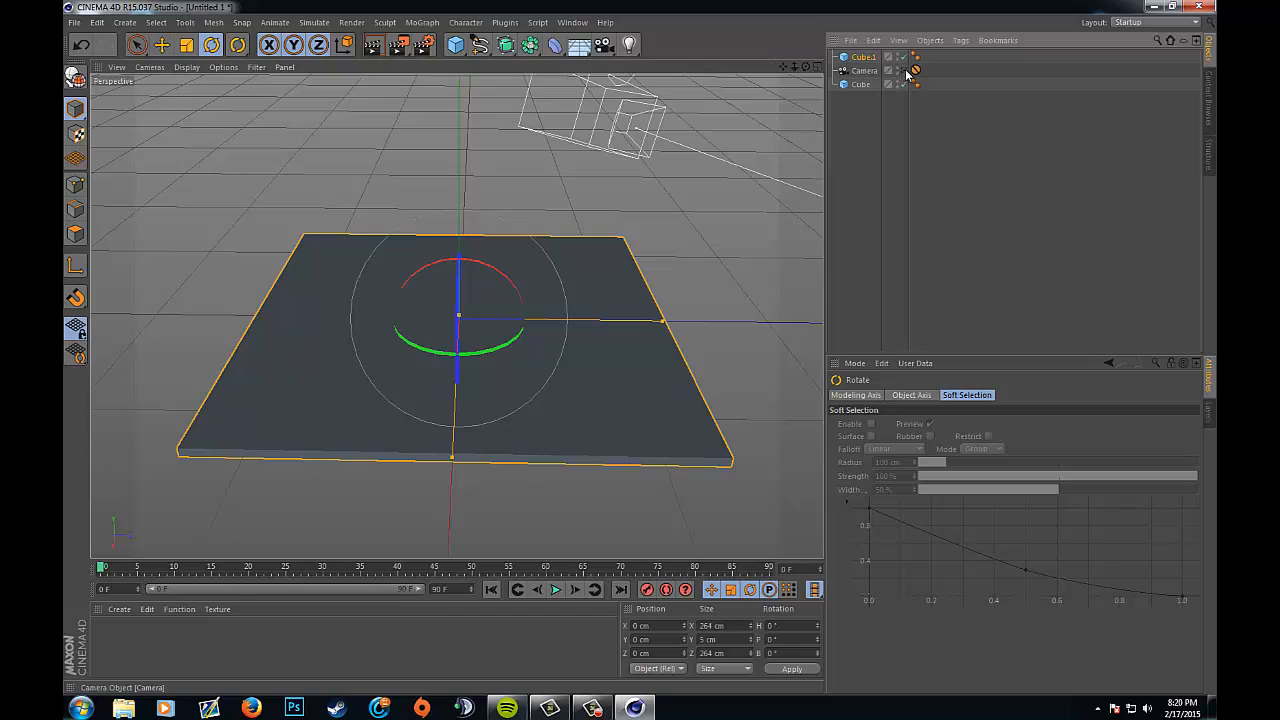
pyautogui.click(910, 71)
pyautogui.click(904, 70)
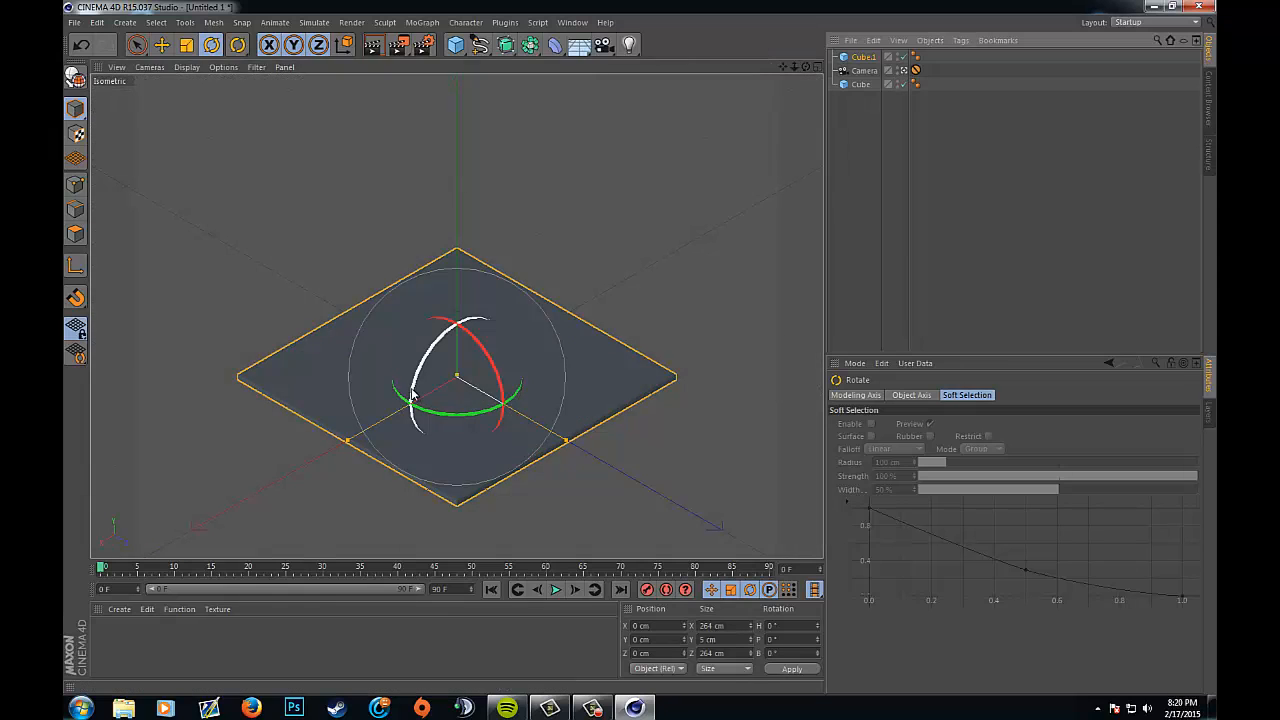
pyautogui.moveTo(418, 392); pyautogui.dragTo(477, 269)
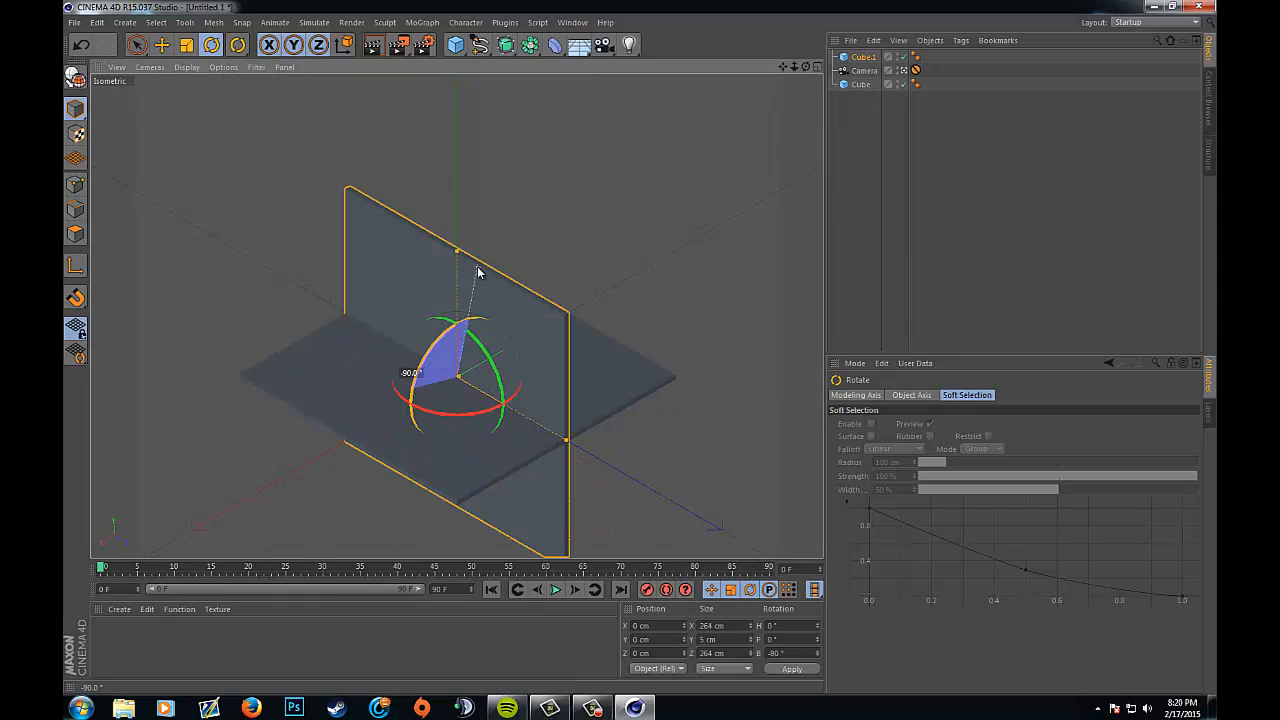
# - Move the upright wall to the floor's edge at about X -135 cm, Y 98 cm, and reduce its X size to 204 cm
pyautogui.press('e')
pyautogui.moveTo(528, 336); pyautogui.dragTo(573, 191)
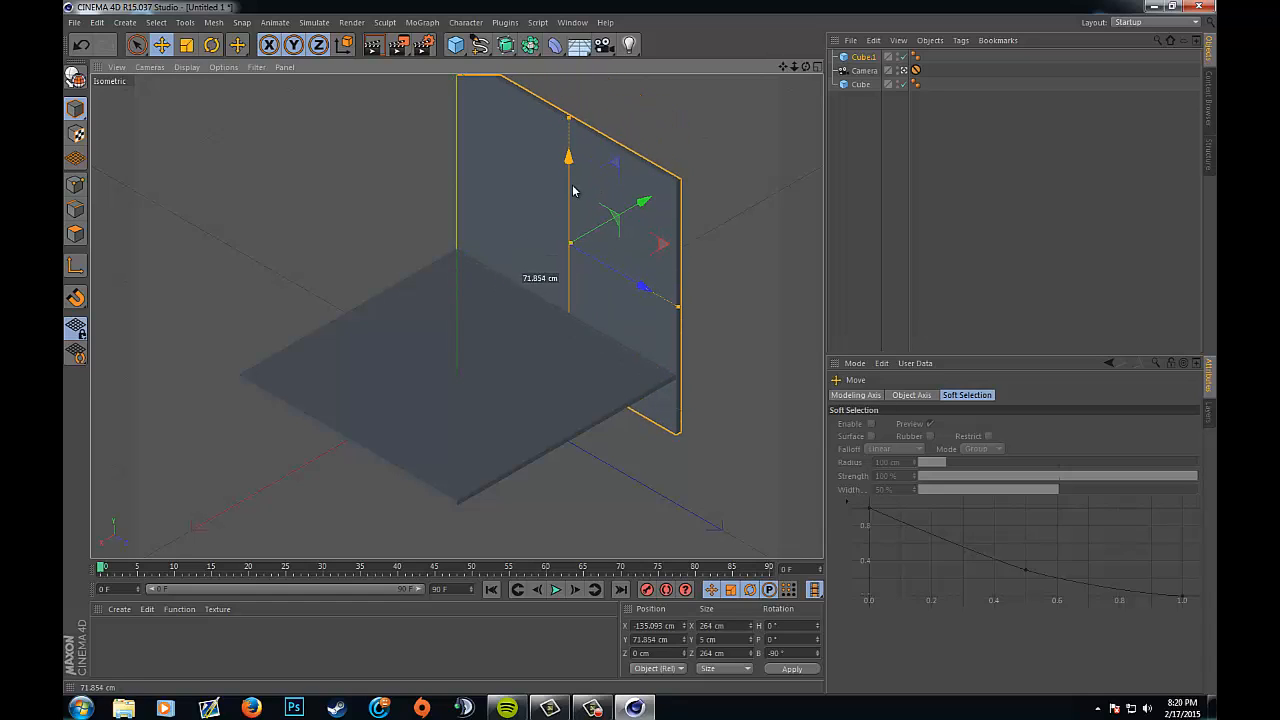
pyautogui.click(862, 58)
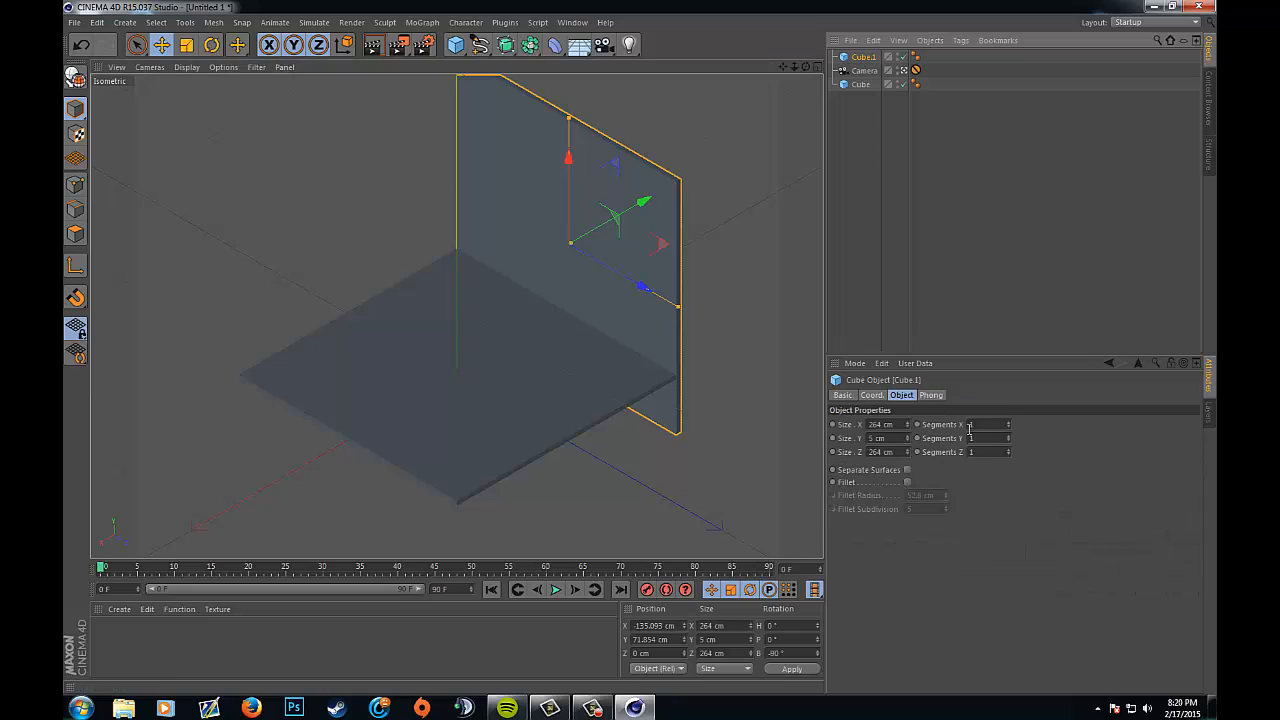
pyautogui.click(907, 424)
pyautogui.moveTo(908, 428); pyautogui.dragTo(908, 430)
pyautogui.moveTo(572, 166); pyautogui.dragTo(569, 149)
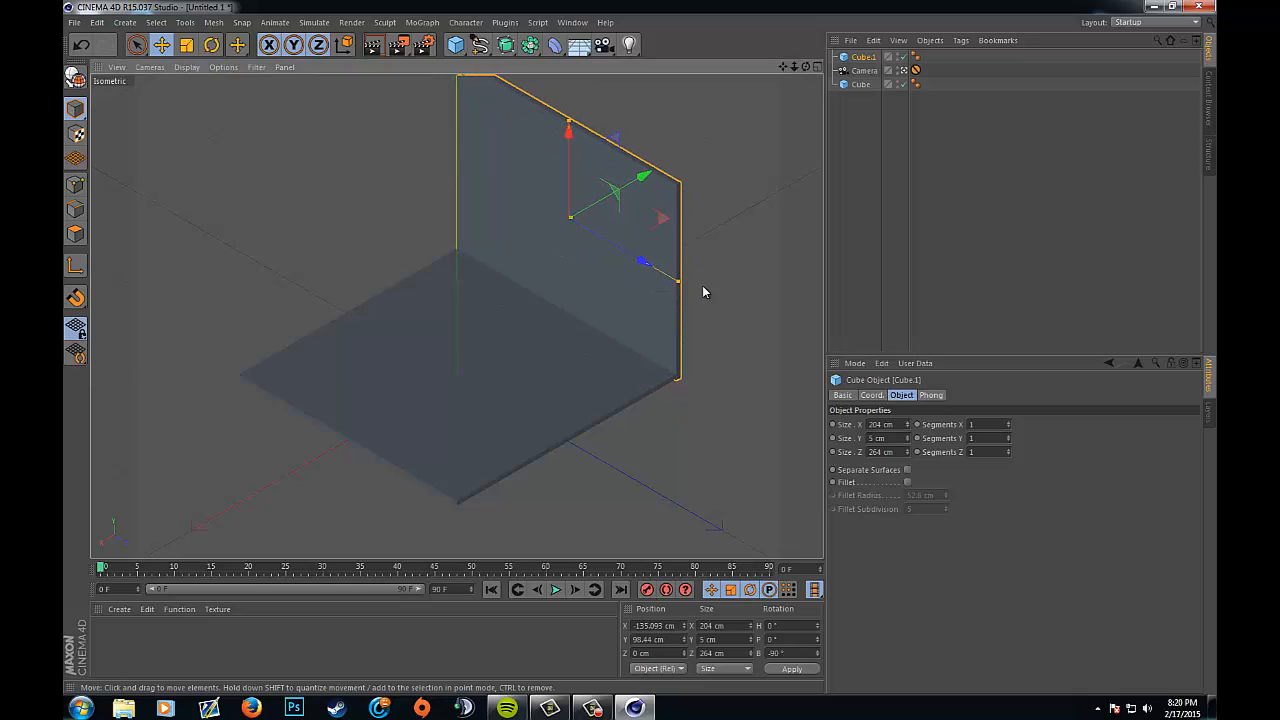
# - Leave the camera view and shift the wall against the floor slab's edge, to about X -130 cm and Y 101 cm
pyautogui.click(903, 70)
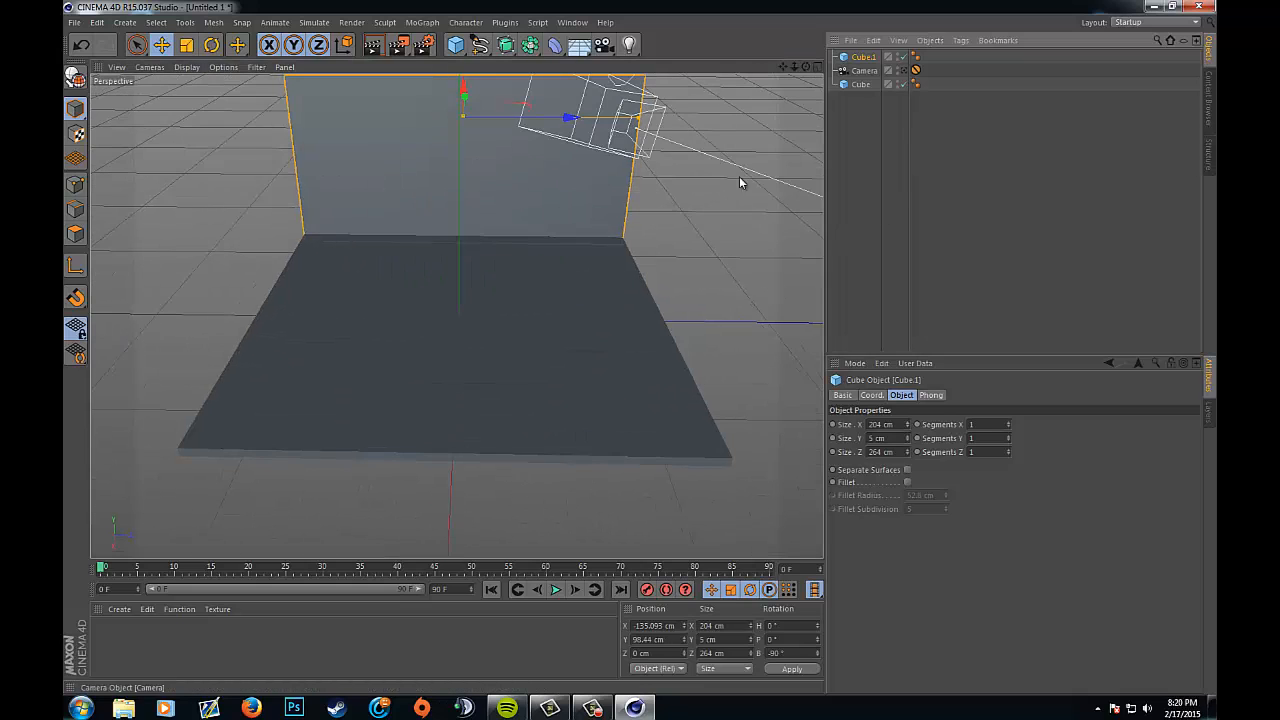
pyautogui.moveTo(806, 68)
pyautogui.mouseDown()
pyautogui.moveTo(634, 345)
pyautogui.moveTo(797, 72)
pyautogui.mouseUp()
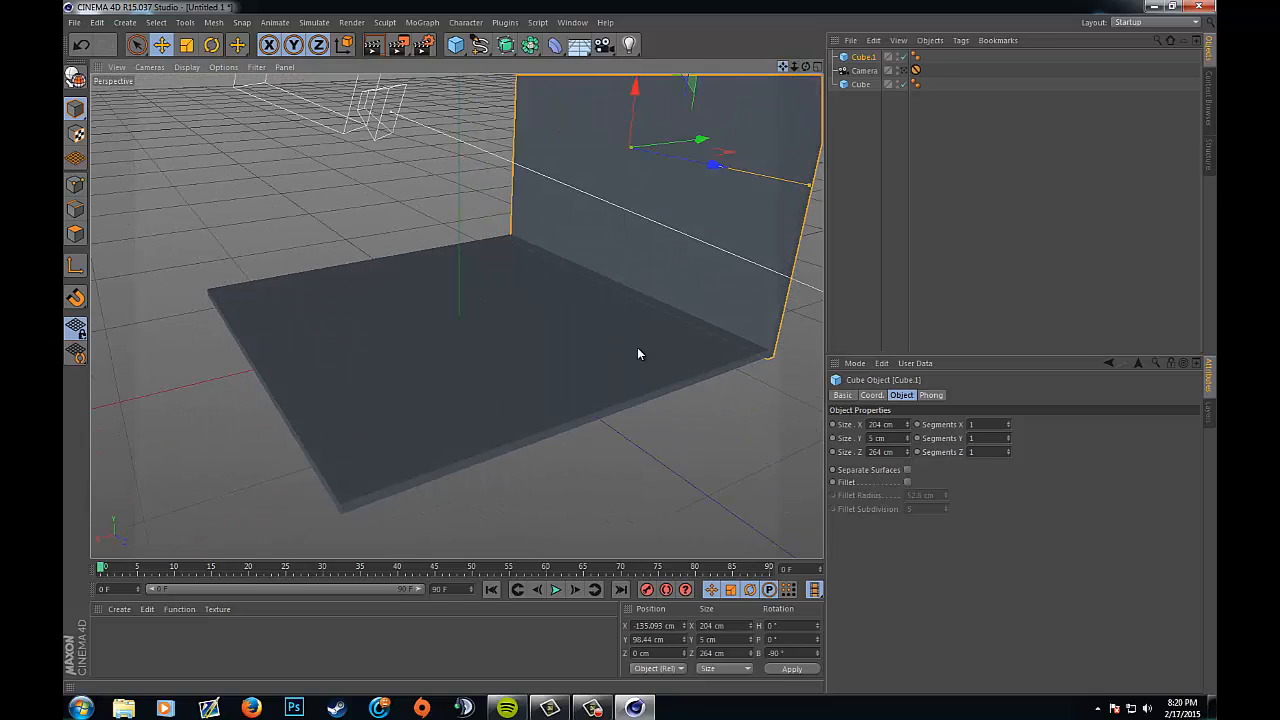
pyautogui.moveTo(637, 347); pyautogui.dragTo(636, 346)
pyautogui.scroll(4, 570, 364)
pyautogui.scroll(2, 519, 320)
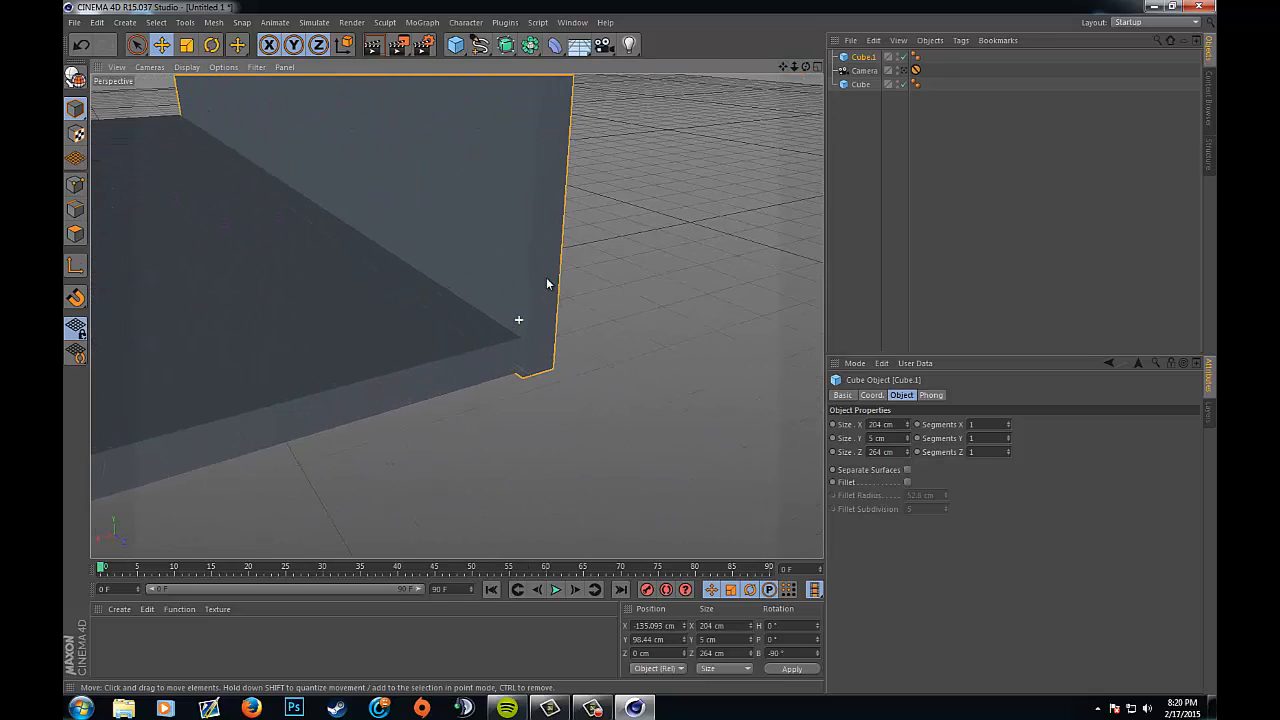
pyautogui.scroll(-2, 608, 232)
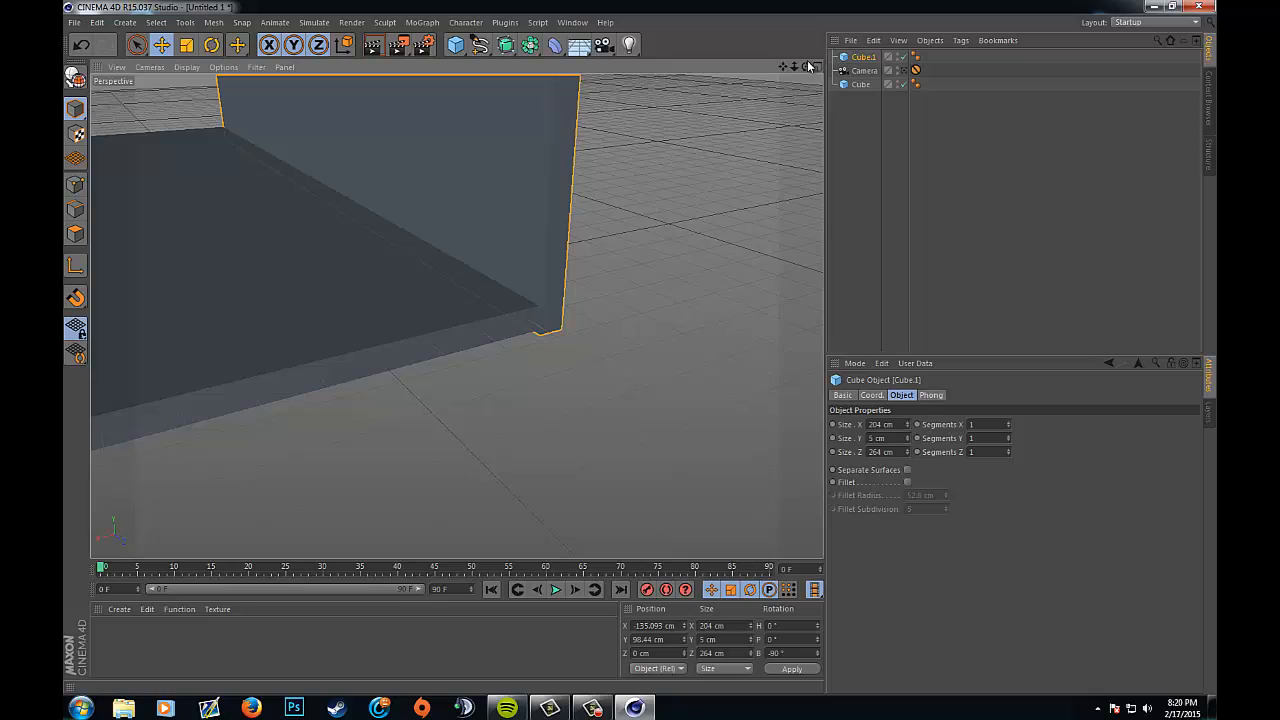
pyautogui.moveTo(806, 67); pyautogui.dragTo(640, 347)
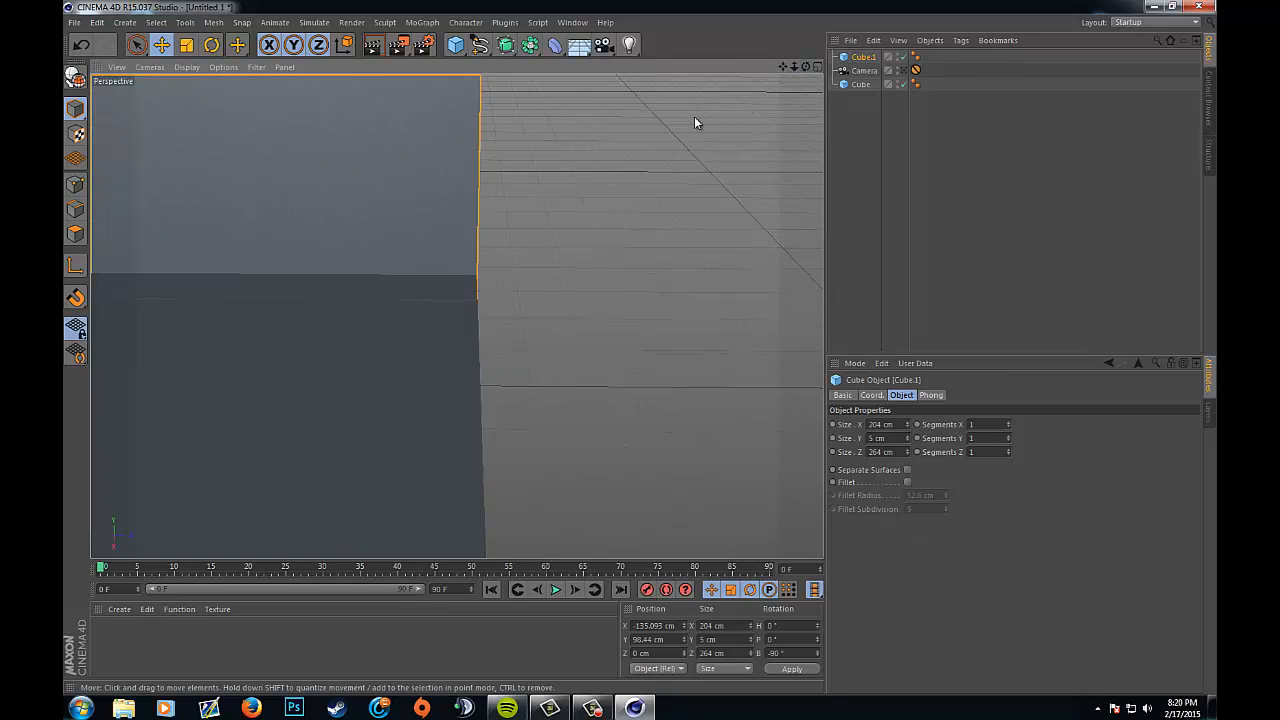
pyautogui.scroll(-2, 694, 117)
pyautogui.scroll(-1, 566, 130)
pyautogui.moveTo(783, 68); pyautogui.dragTo(633, 346)
pyautogui.scroll(-3, 641, 84)
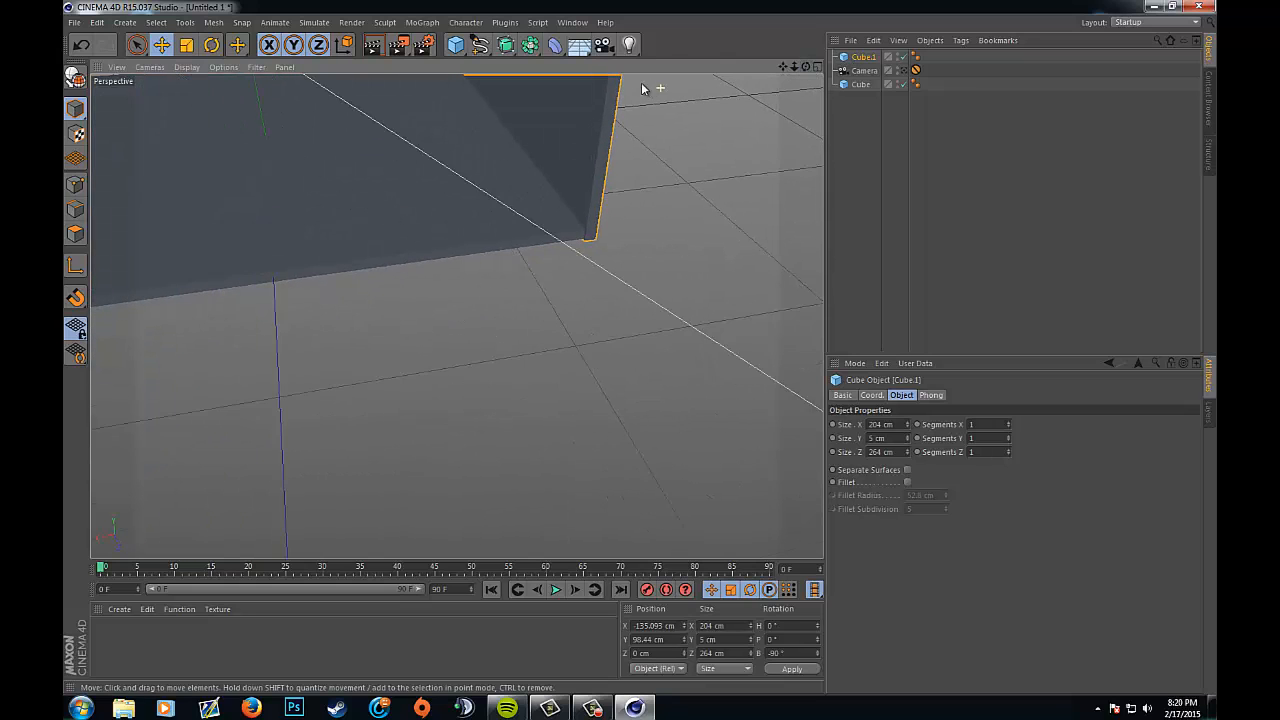
pyautogui.moveTo(783, 67); pyautogui.dragTo(641, 352)
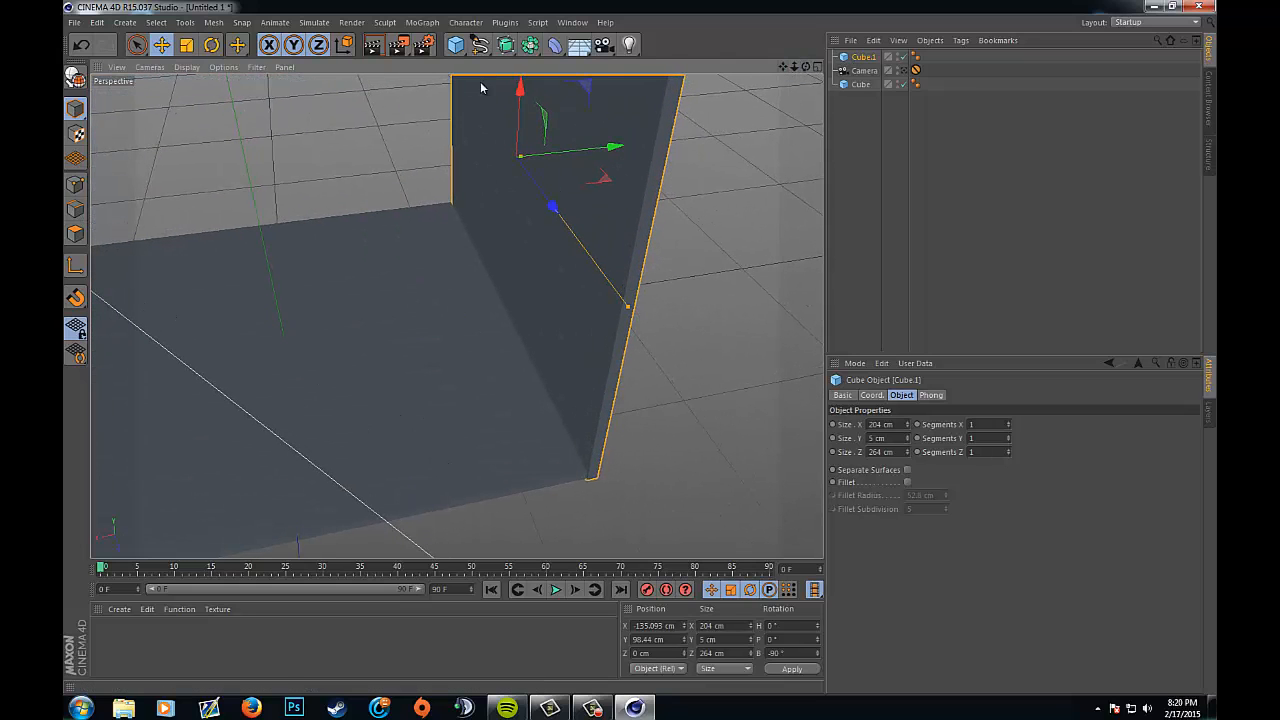
pyautogui.moveTo(520, 103); pyautogui.dragTo(519, 106)
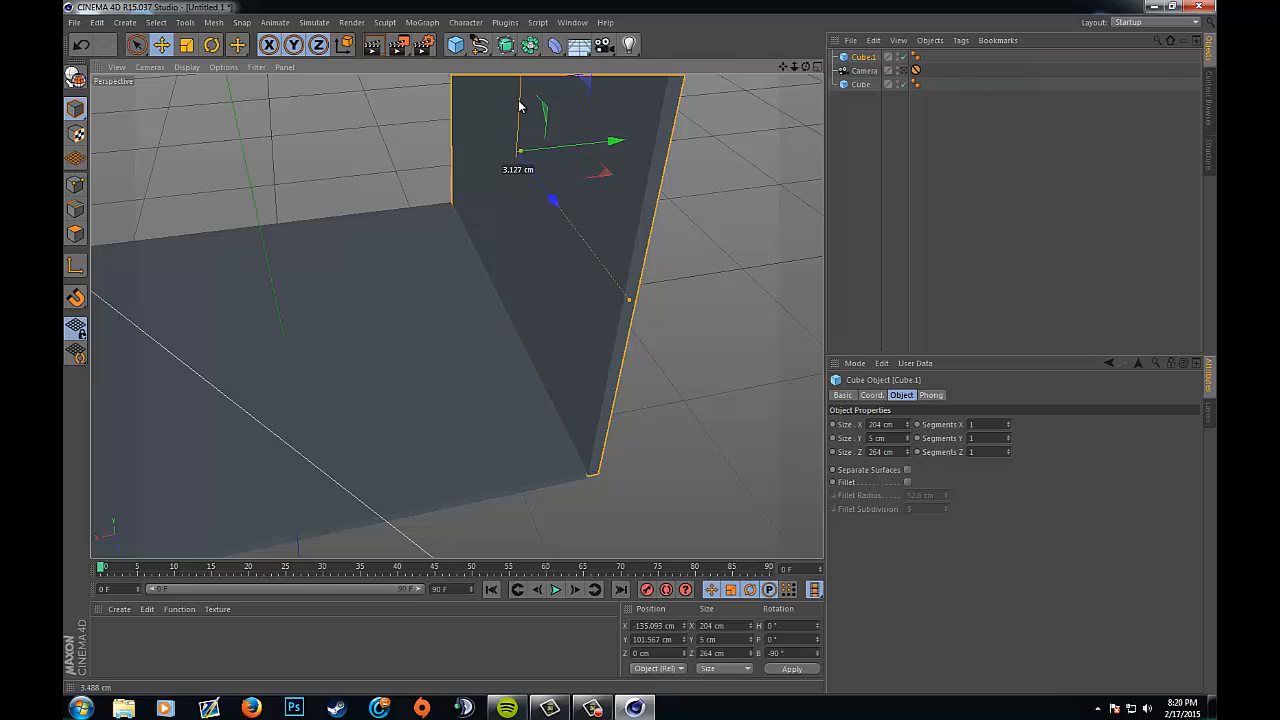
pyautogui.moveTo(616, 138); pyautogui.dragTo(598, 143)
# - Lower the wall to about Y 99 cm to align its bottom edge with the floor slab
pyautogui.scroll(5, 590, 500)
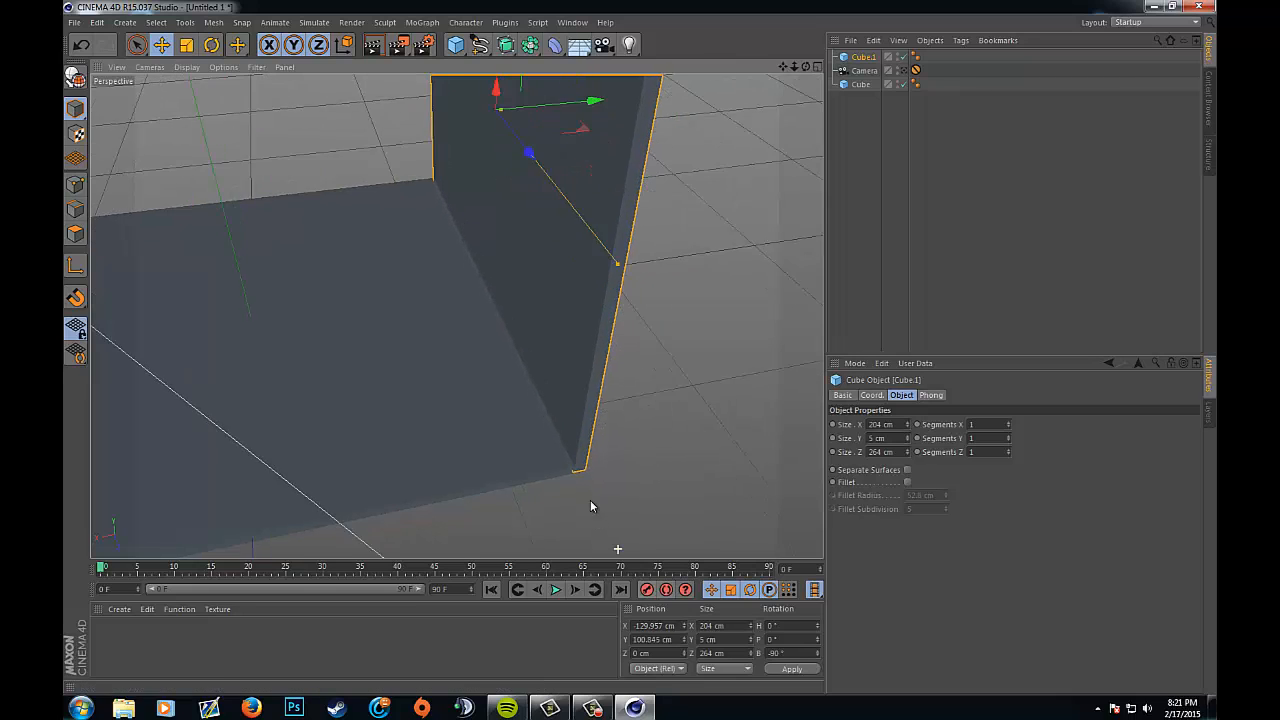
pyautogui.keyDown('alt'); pyautogui.moveTo(583, 483); pyautogui.dragTo(697, 119); pyautogui.keyUp('alt')
pyautogui.moveTo(784, 67); pyautogui.dragTo(643, 354)
pyautogui.moveTo(545, 219); pyautogui.dragTo(516, 139)
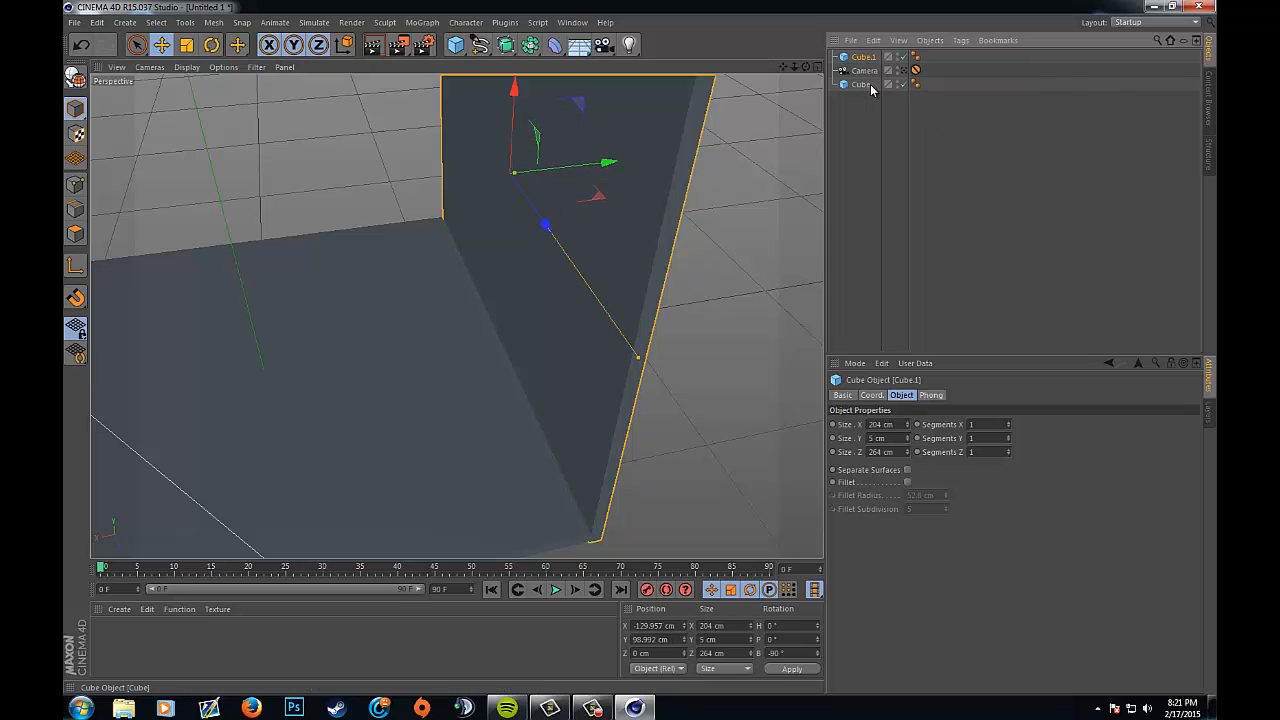
# - Duplicate the upright wall and rotate the copy to a heading of -90°
pyautogui.hotkey('ctrl', 'c')
pyautogui.hotkey('ctrl', 'v')
pyautogui.press('r')
pyautogui.moveTo(586, 189); pyautogui.dragTo(417, 209)
# - Move the second wall to the floor's adjoining edge, at about X 3 cm and Z -129 cm
pyautogui.press('e')
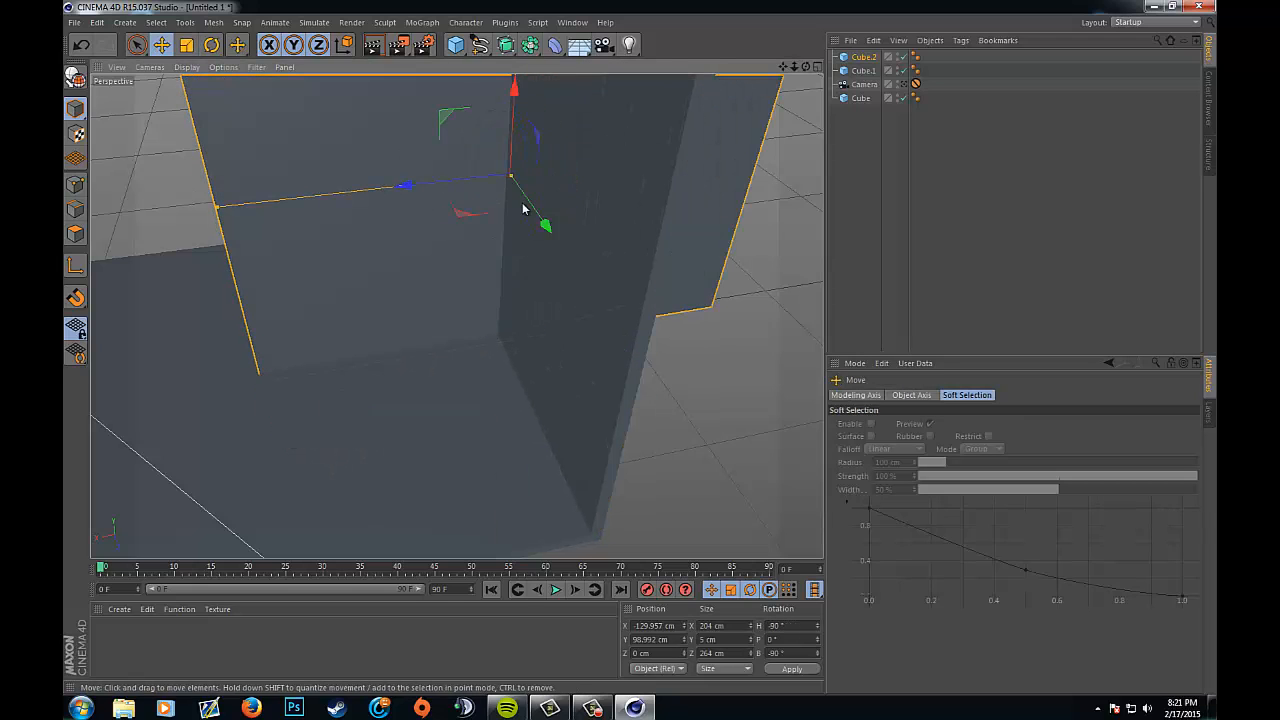
pyautogui.moveTo(543, 220); pyautogui.dragTo(523, 80)
pyautogui.moveTo(803, 69); pyautogui.dragTo(640, 347)
pyautogui.moveTo(372, 148); pyautogui.dragTo(355, 150)
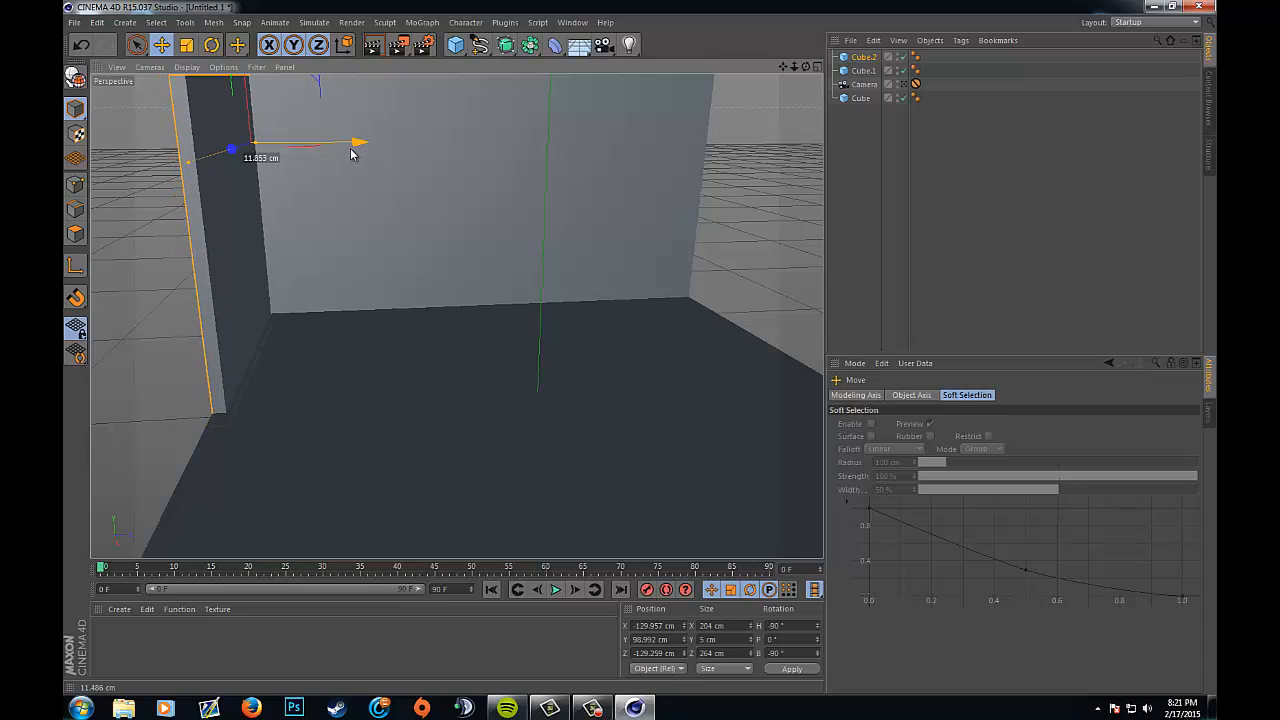
pyautogui.moveTo(805, 67); pyautogui.dragTo(636, 353)
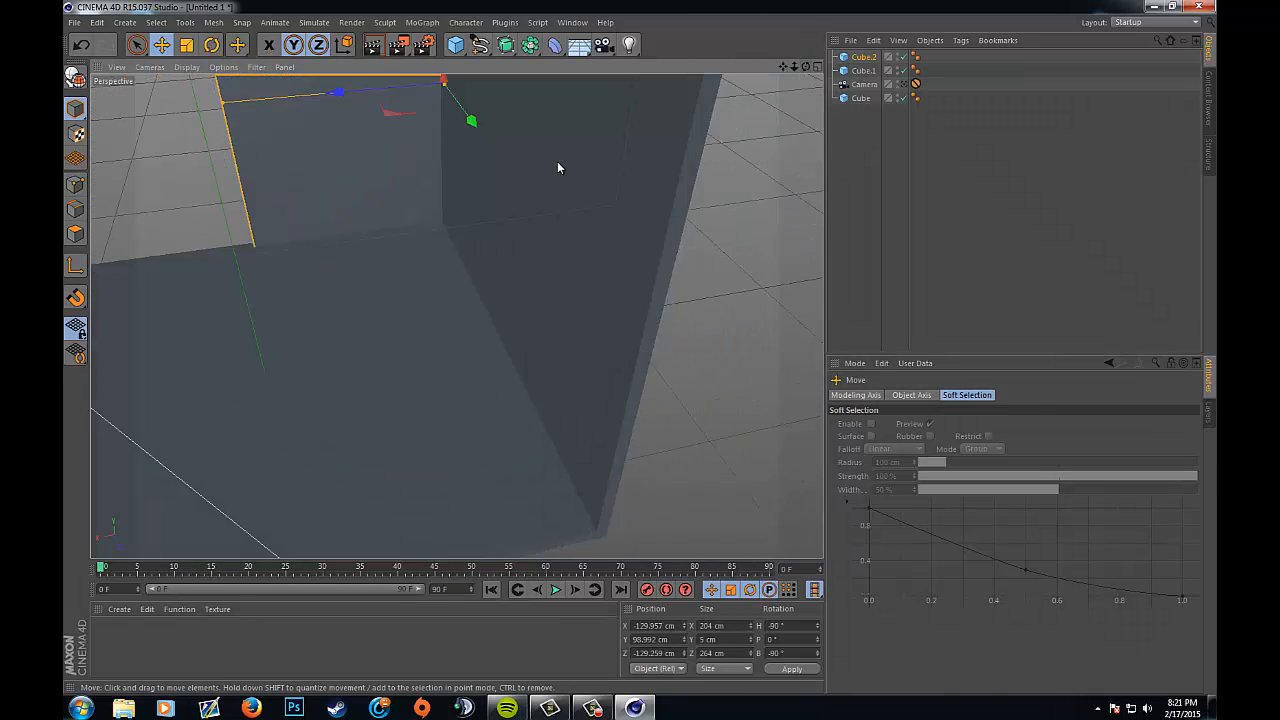
pyautogui.scroll(-3, 559, 165)
pyautogui.moveTo(362, 114); pyautogui.dragTo(197, 166)
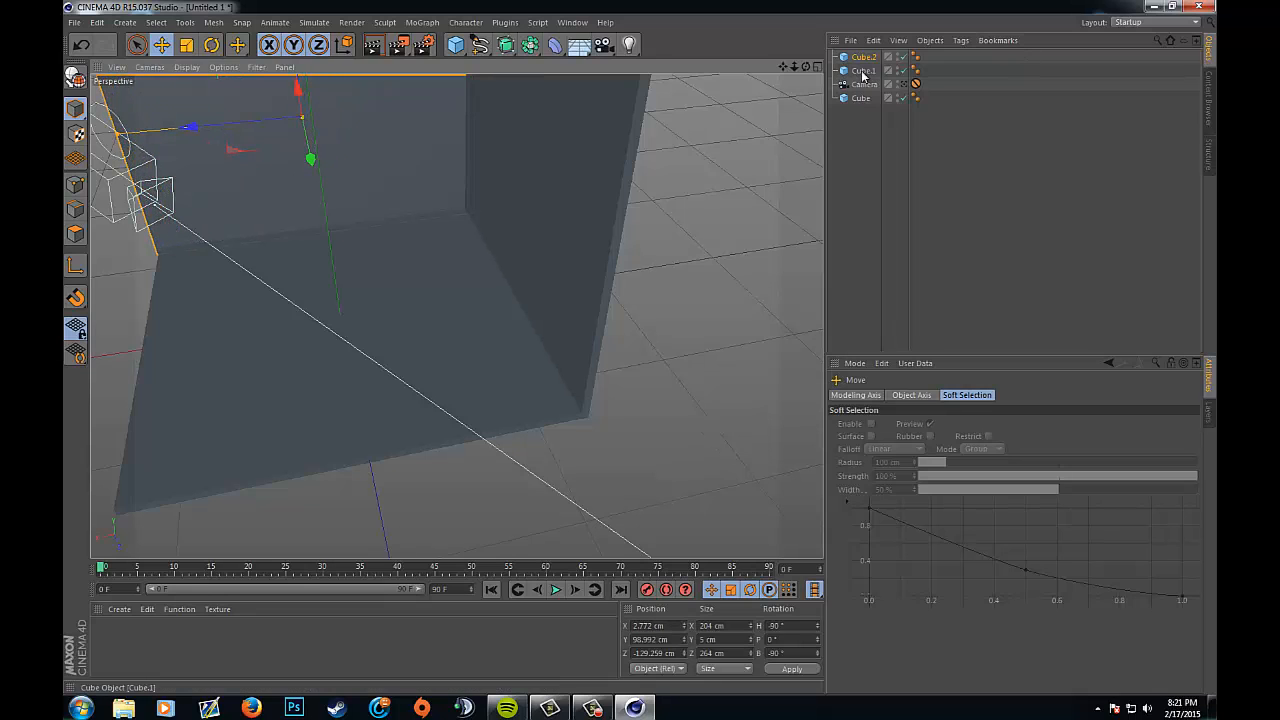
# - Look through the isometric camera and shift the second wall along its length to about X -1.3 cm
pyautogui.click(904, 86)
pyautogui.scroll(5, 424, 388)
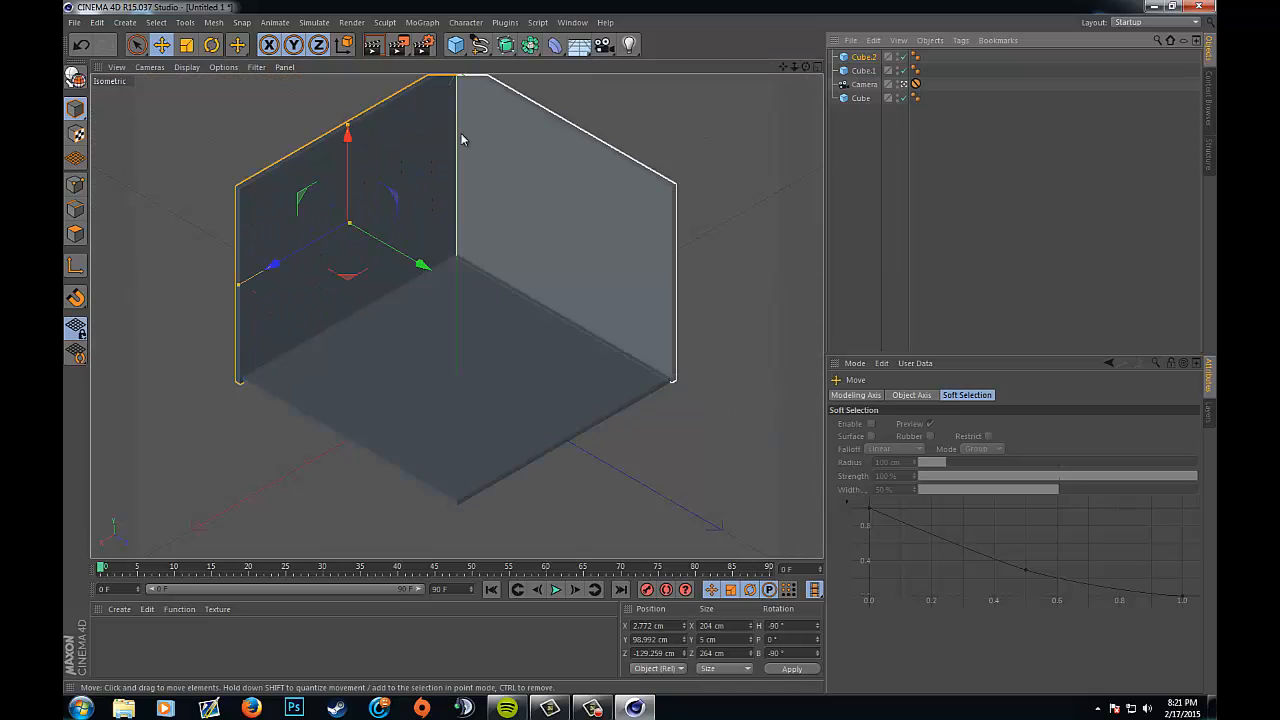
pyautogui.click(912, 200)
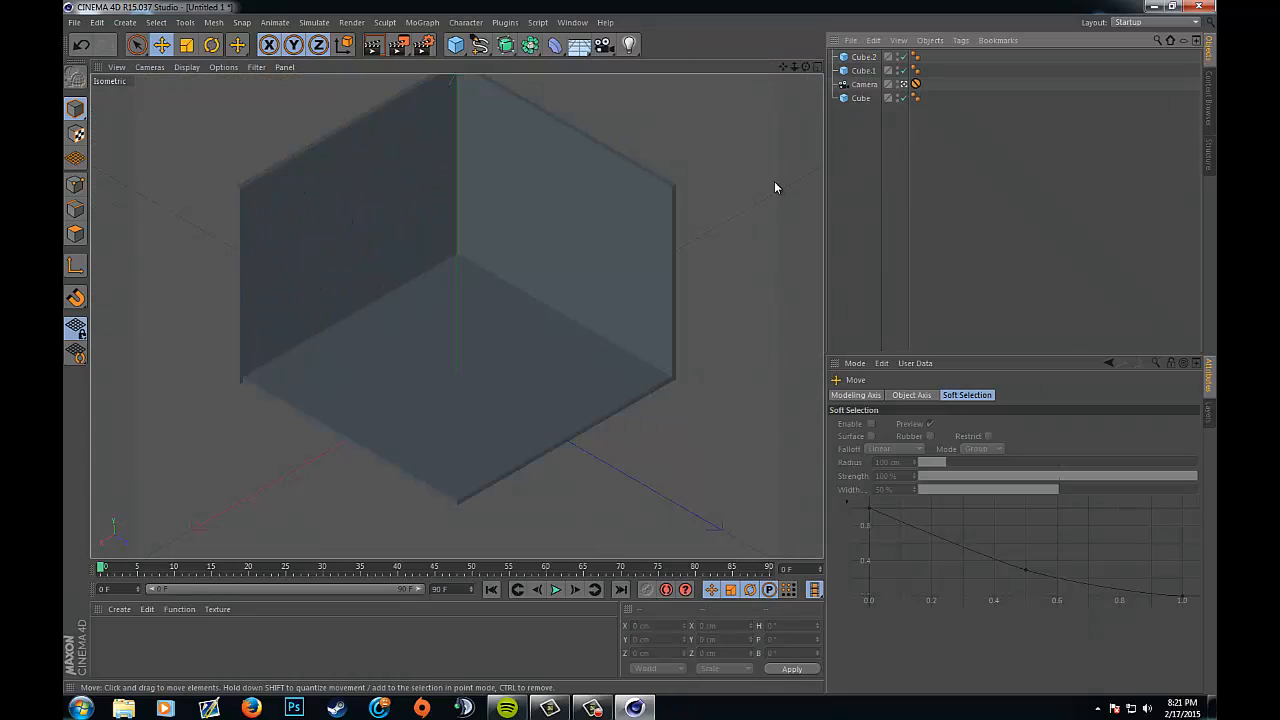
pyautogui.click(345, 296)
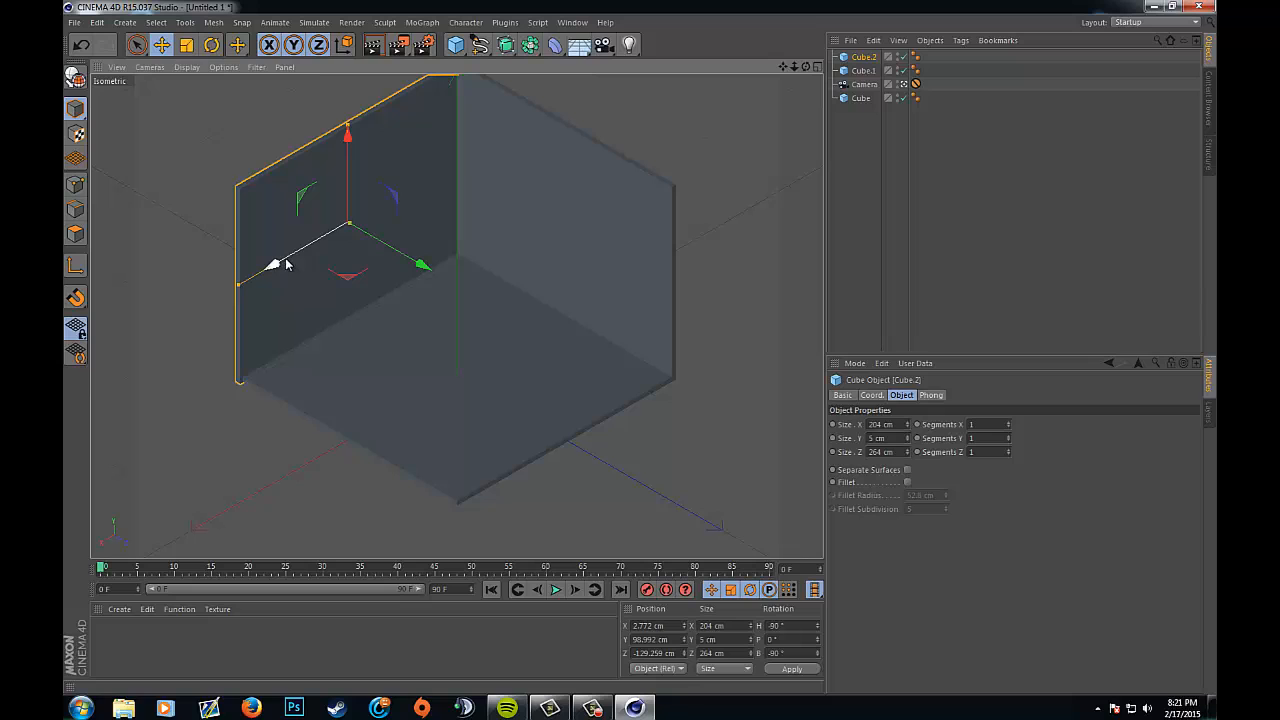
pyautogui.moveTo(285, 263); pyautogui.dragTo(289, 263)
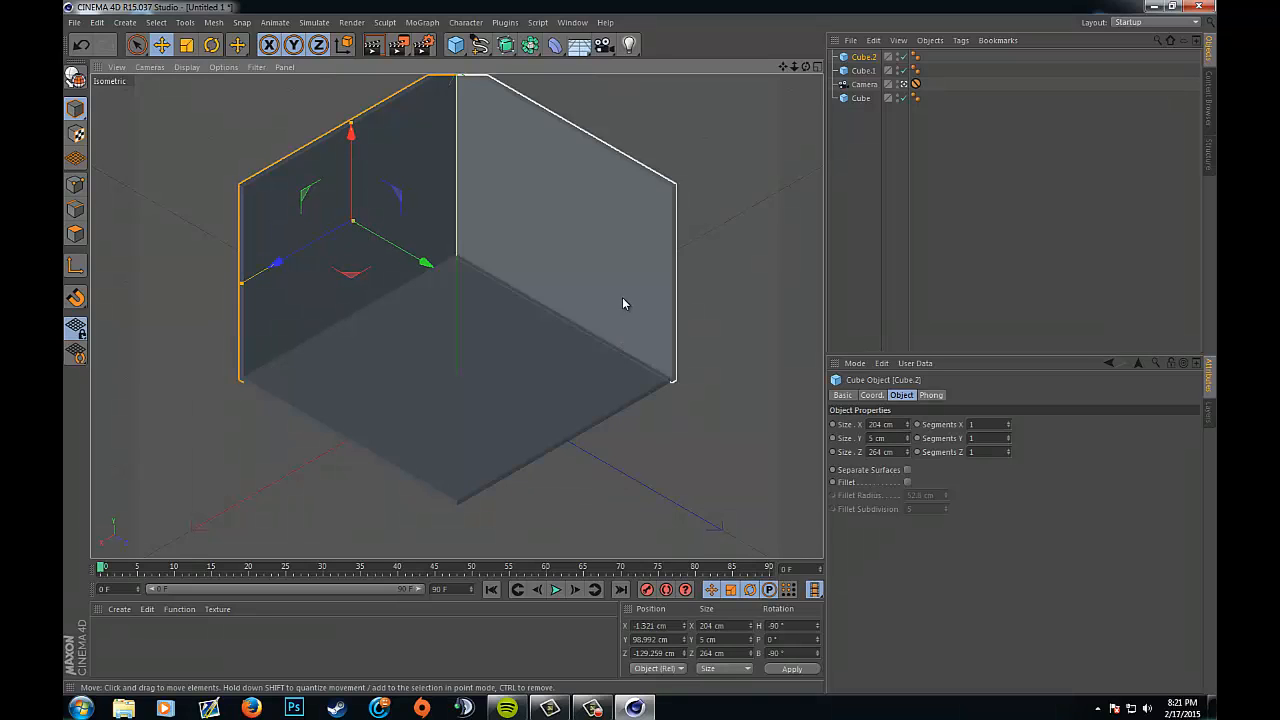
# - Nudge the first wall to about Z -0.3 cm and the second to about X -0.6 cm, and clear the selection
pyautogui.click(622, 296)
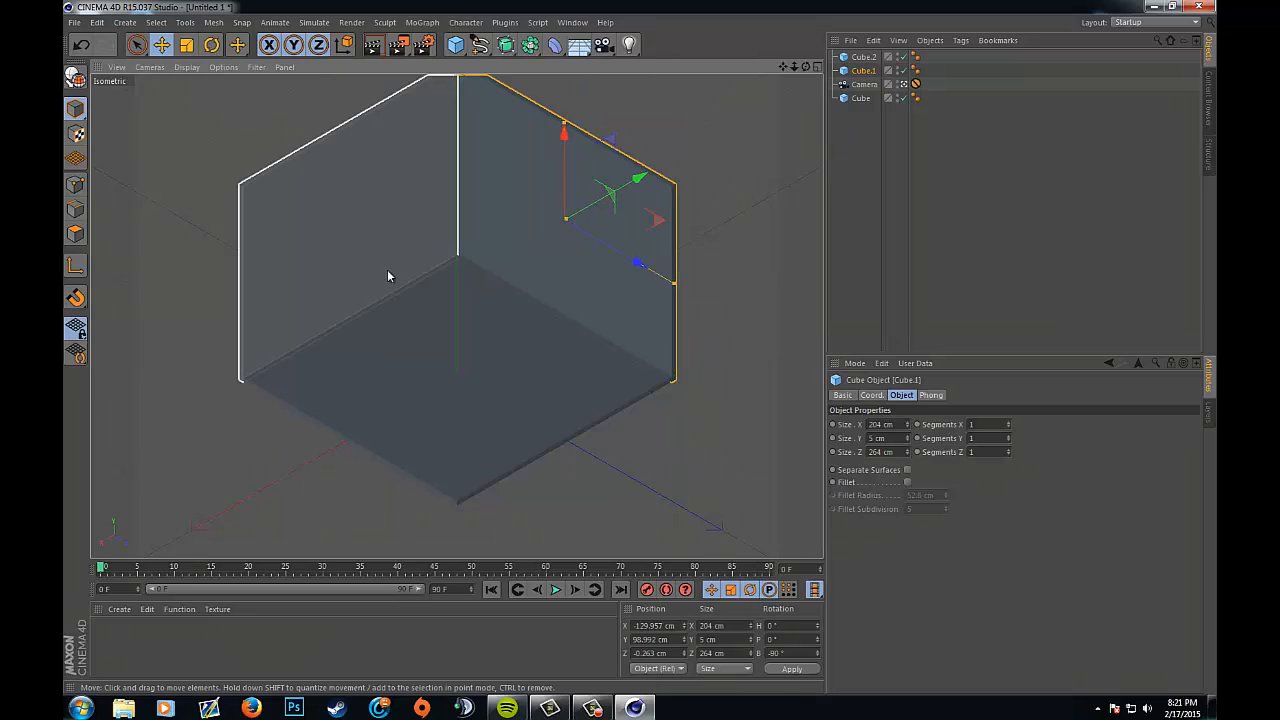
pyautogui.click(313, 272)
pyautogui.moveTo(281, 271); pyautogui.dragTo(277, 271)
pyautogui.hotkey('ctrl', 'z')
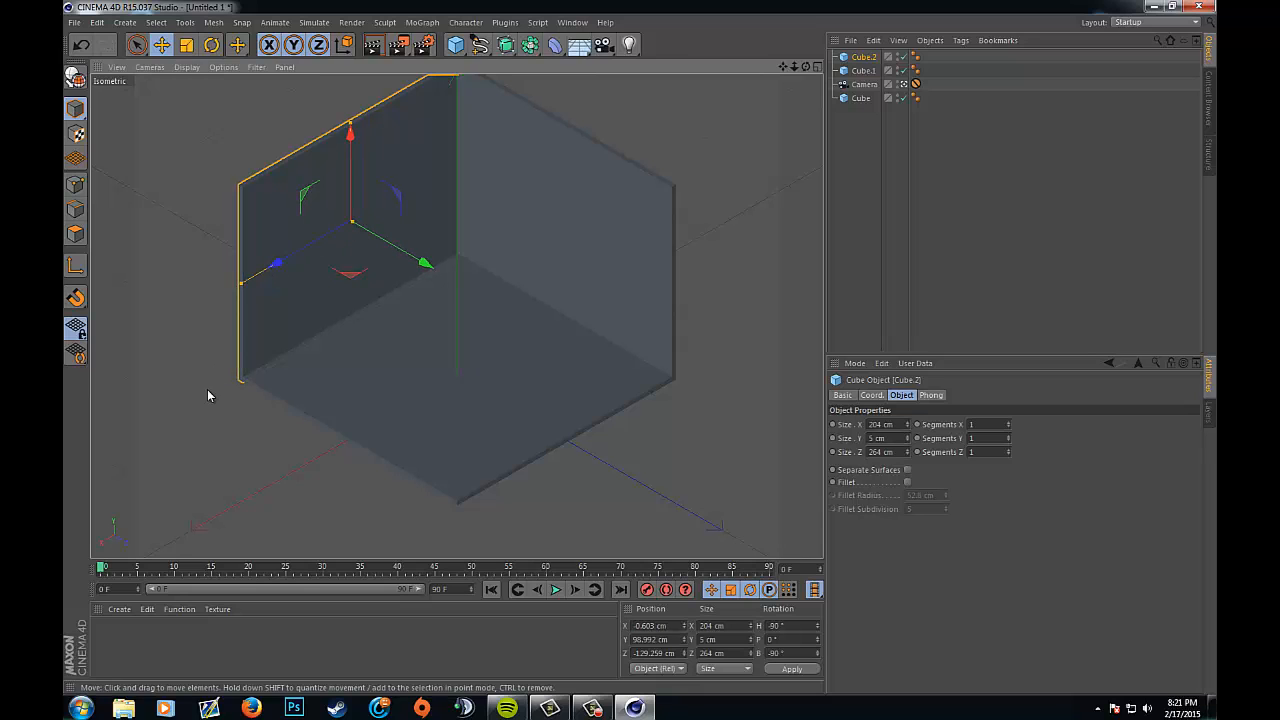
pyautogui.click(959, 154)
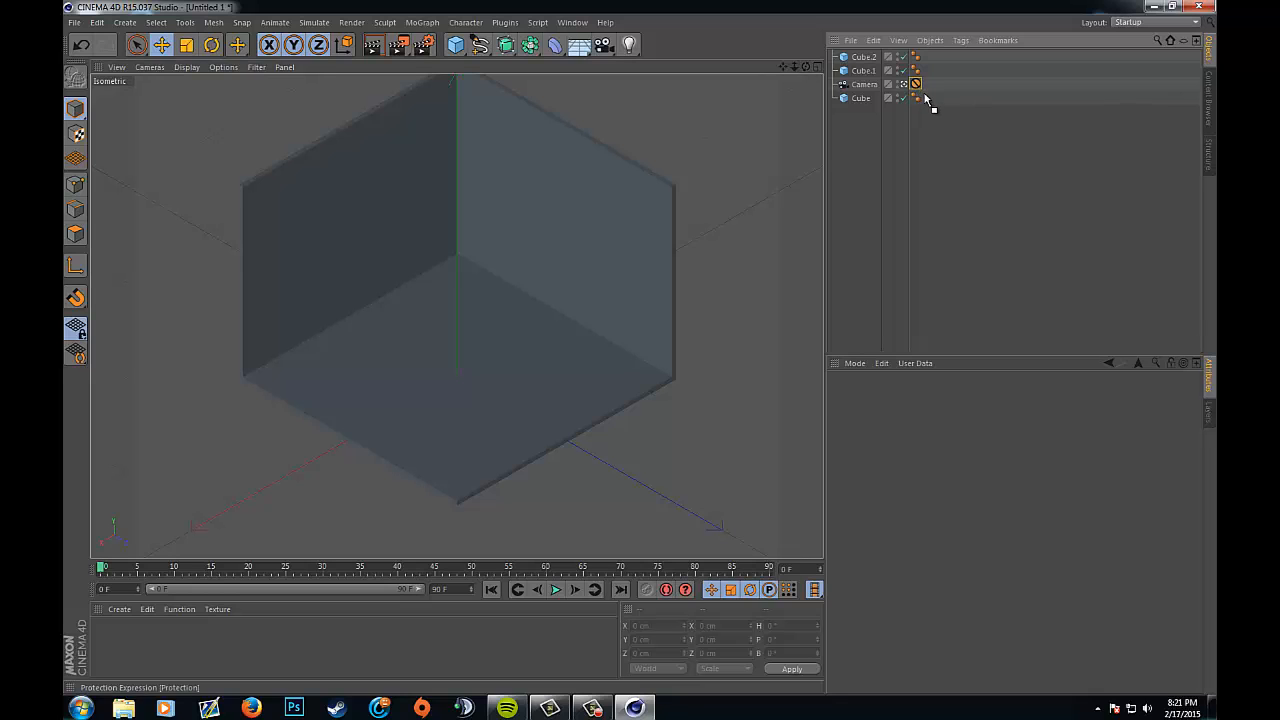
# - Move the camera's Protection tag to the floor cube, zoom out slightly to fit the room in frame and return the tag to the camera
pyautogui.moveTo(925, 99); pyautogui.dragTo(928, 98)
pyautogui.moveTo(793, 66); pyautogui.dragTo(641, 347)
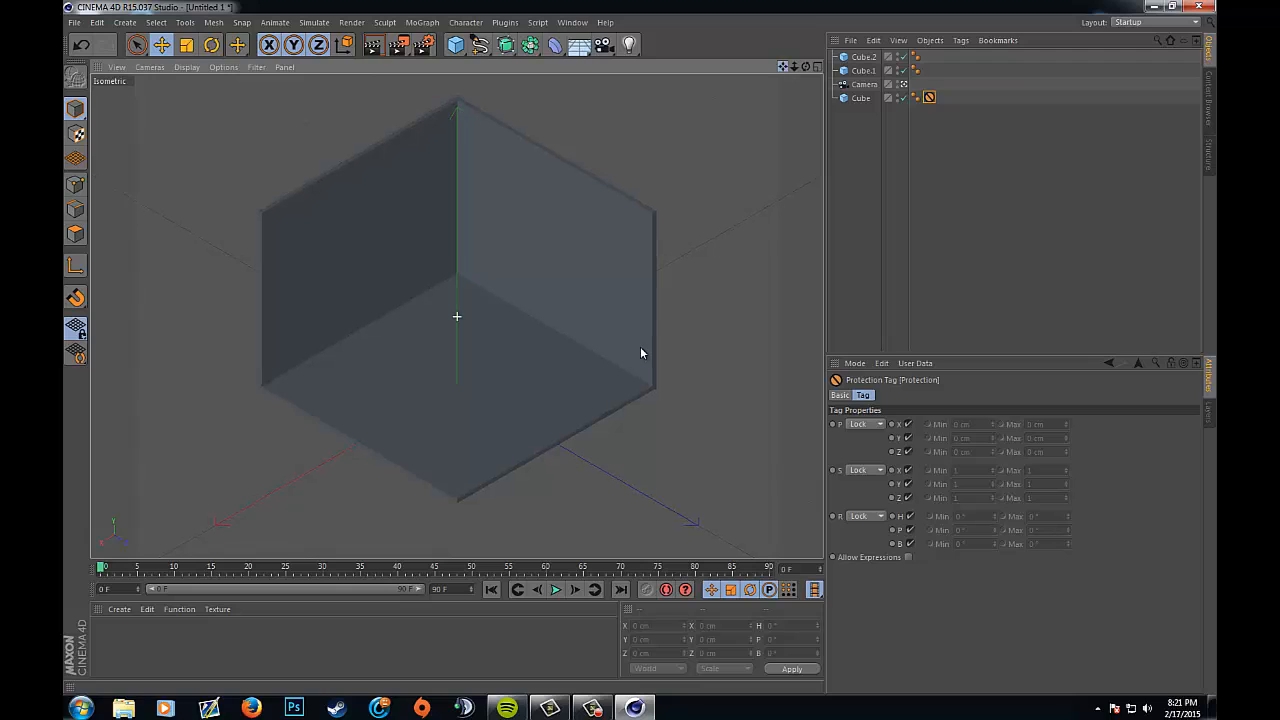
pyautogui.moveTo(925, 99); pyautogui.dragTo(922, 86)
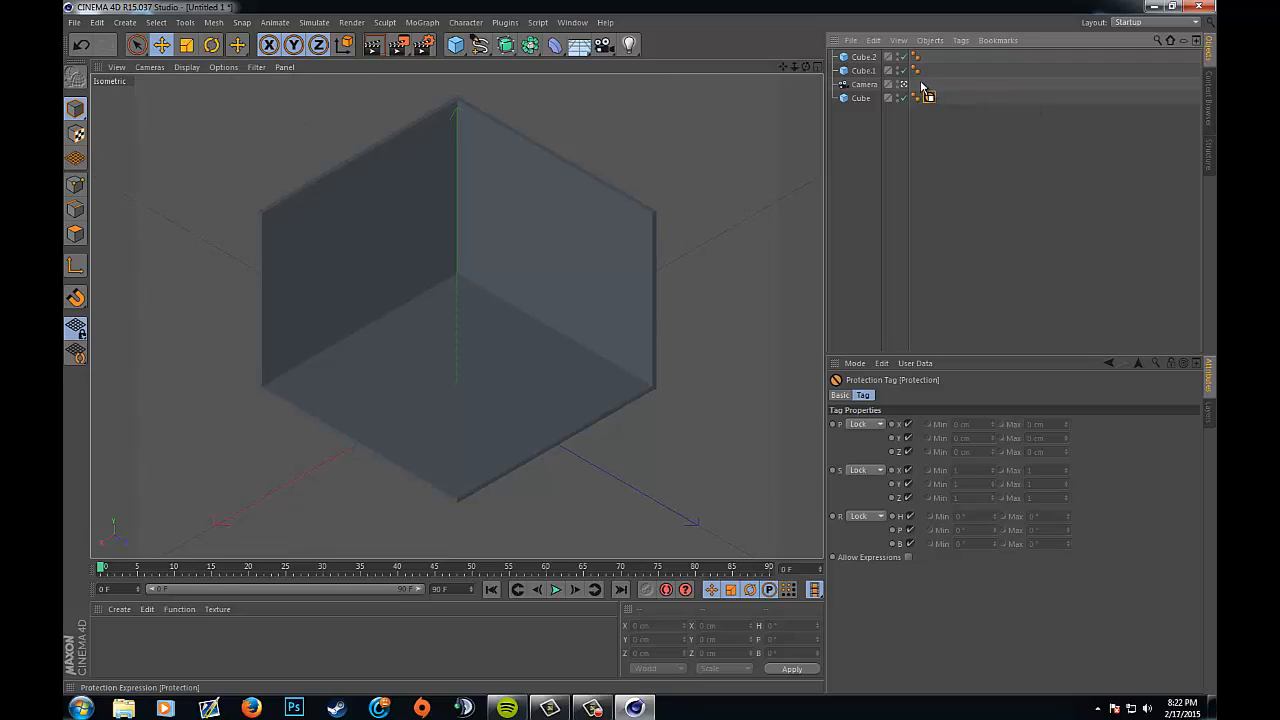
# - Reorder the objects to put the floor cube first, above both walls and the camera, and clear the selection
pyautogui.click(860, 99)
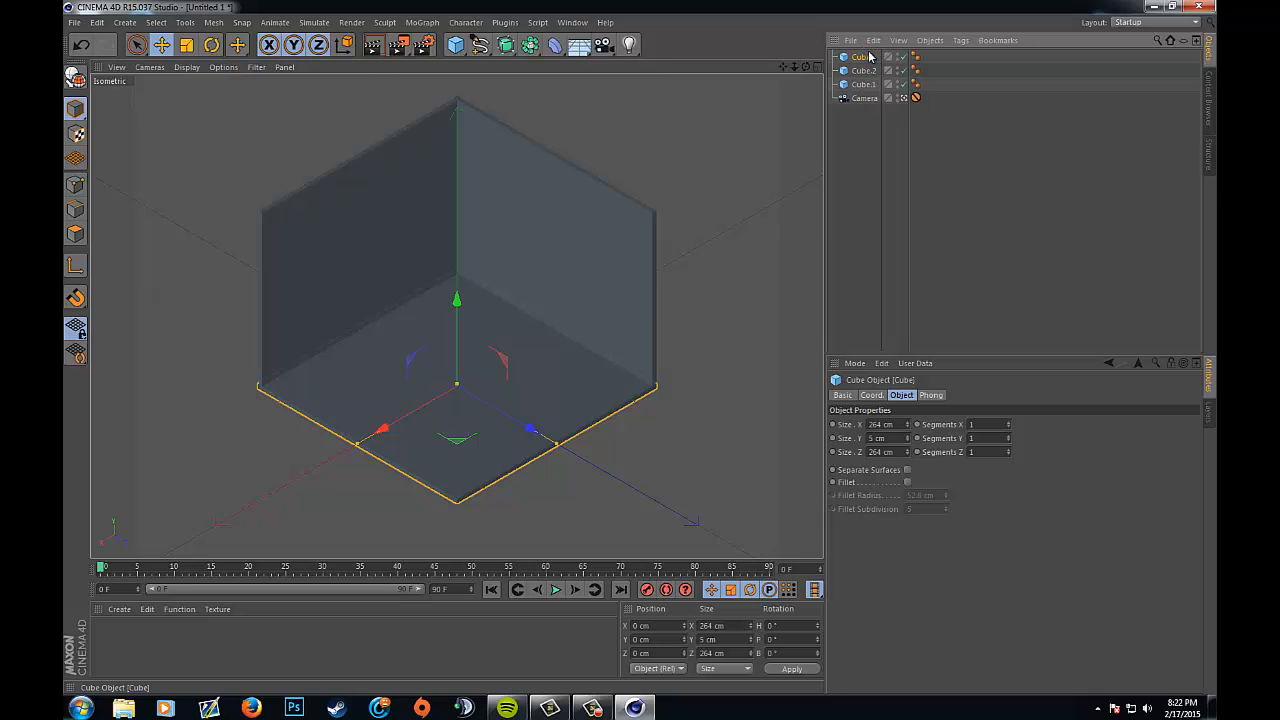
pyautogui.click(862, 137)
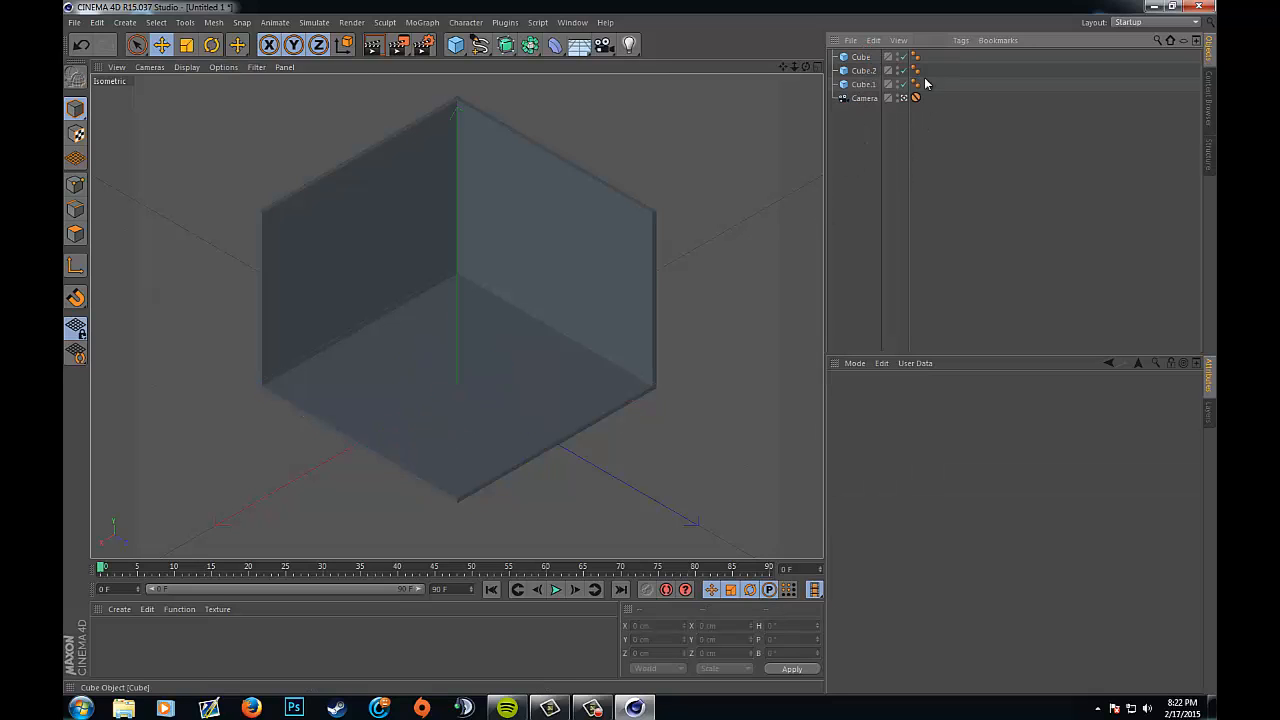
# - Leave the isometric camera view, show the whole room from a perspective angle and add an omni light
pyautogui.click(904, 99)
pyautogui.scroll(5, 713, 207)
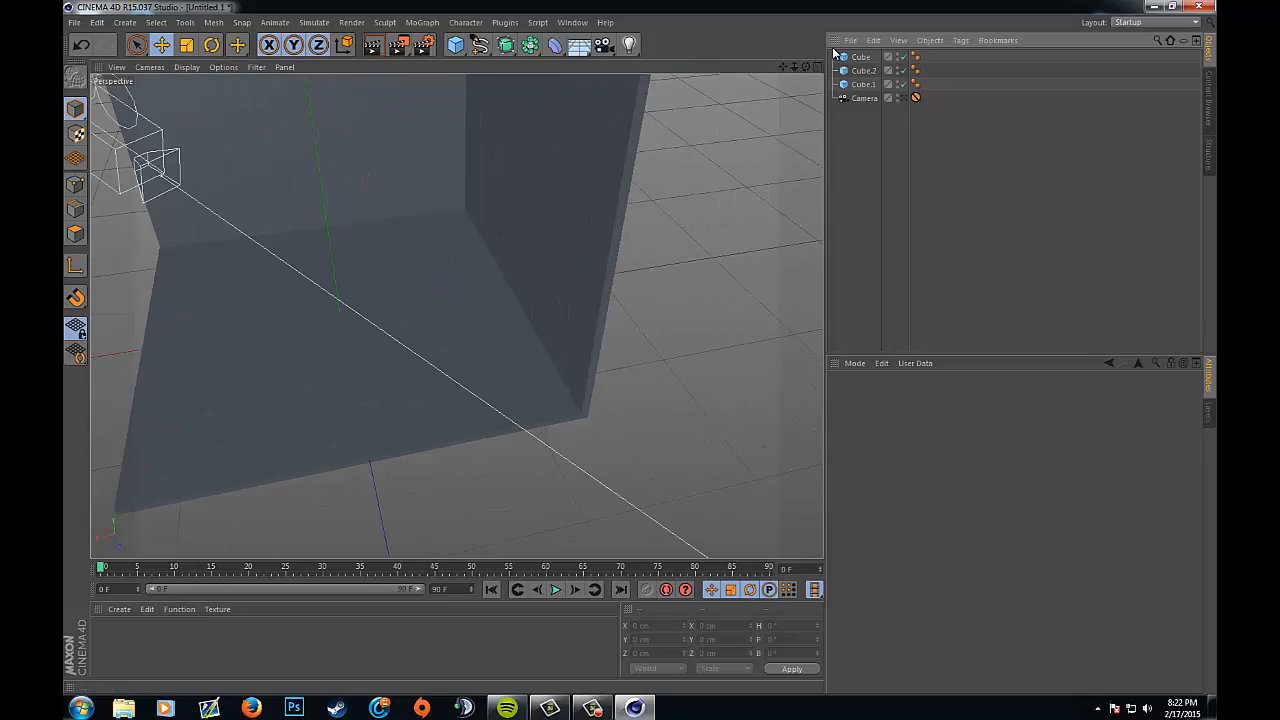
pyautogui.moveTo(795, 67); pyautogui.dragTo(642, 352)
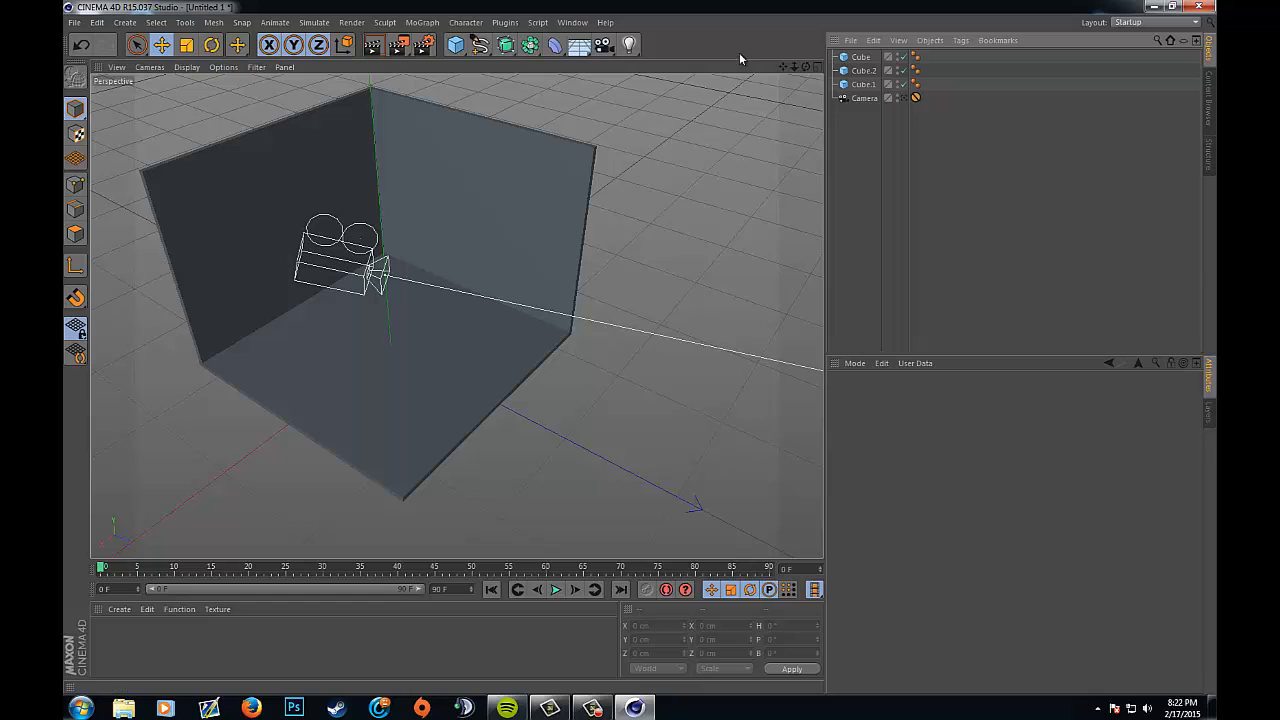
pyautogui.click(636, 46)
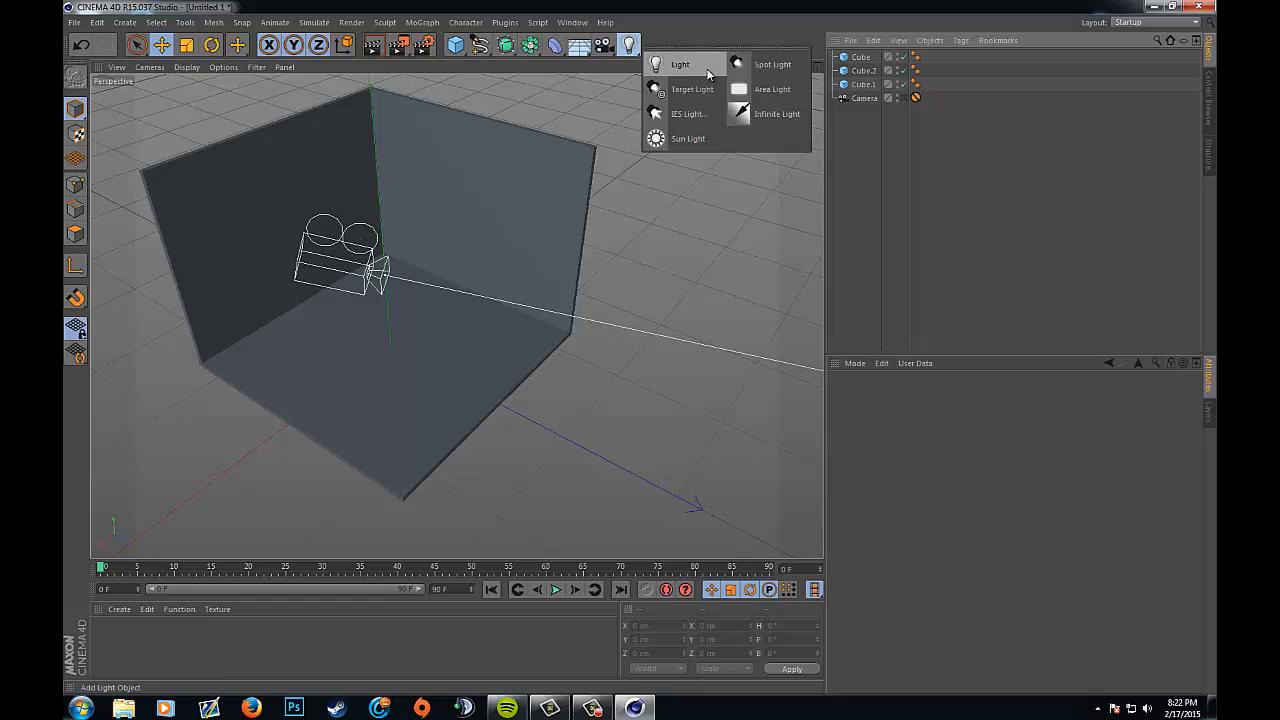
pyautogui.click(706, 73)
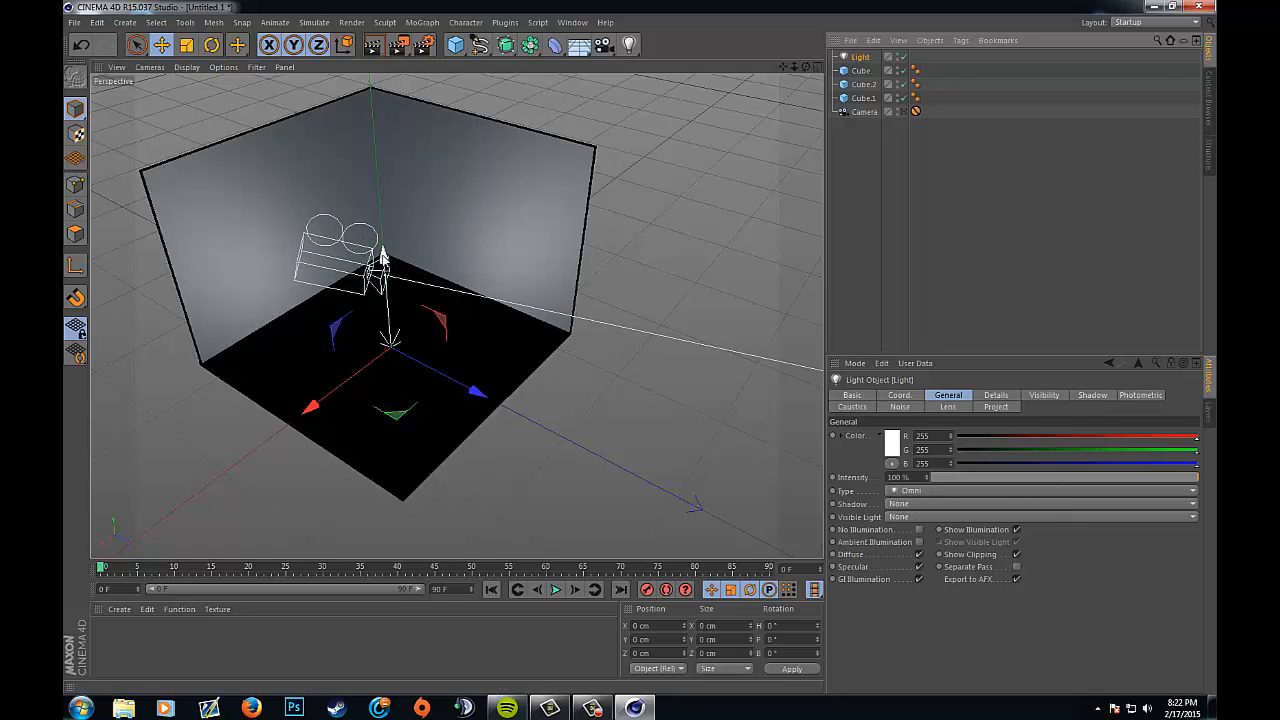
pyautogui.moveTo(382, 256); pyautogui.dragTo(368, 125)
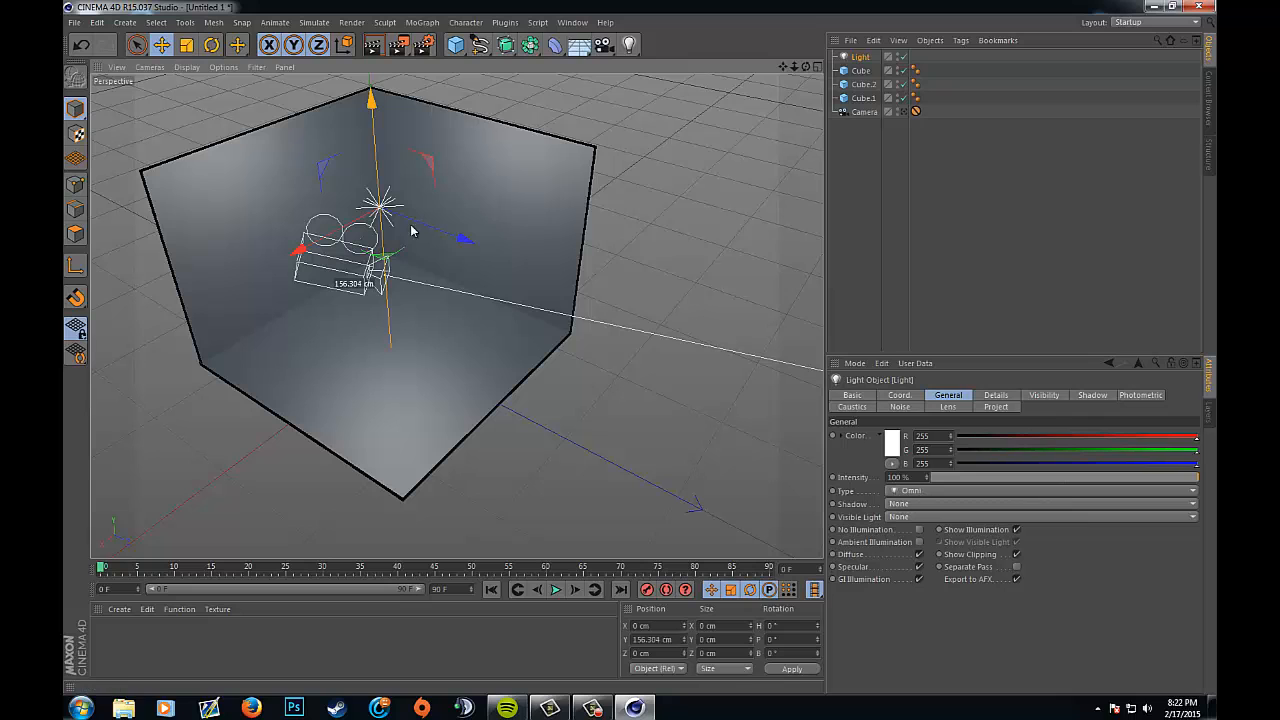
pyautogui.moveTo(463, 240)
pyautogui.mouseDown()
pyautogui.moveTo(523, 258)
pyautogui.moveTo(625, 332)
pyautogui.moveTo(458, 265)
pyautogui.mouseUp()
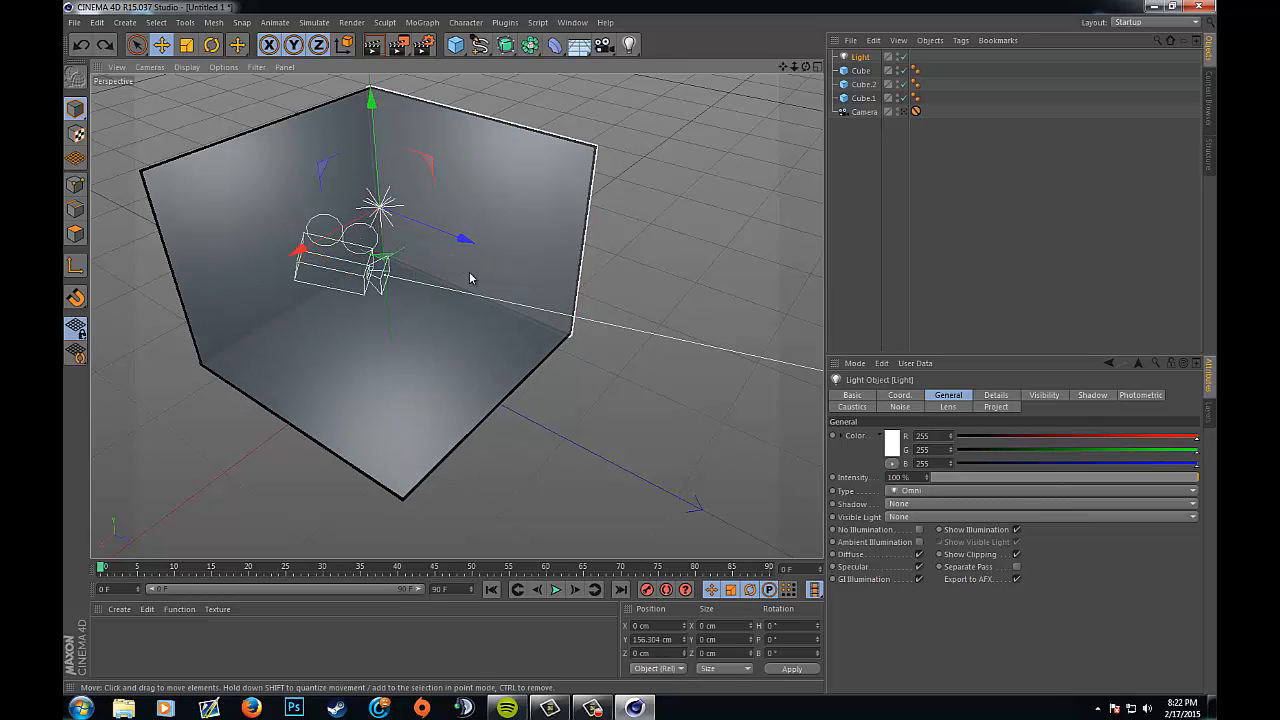
pyautogui.hotkey('ctrl', 'z')
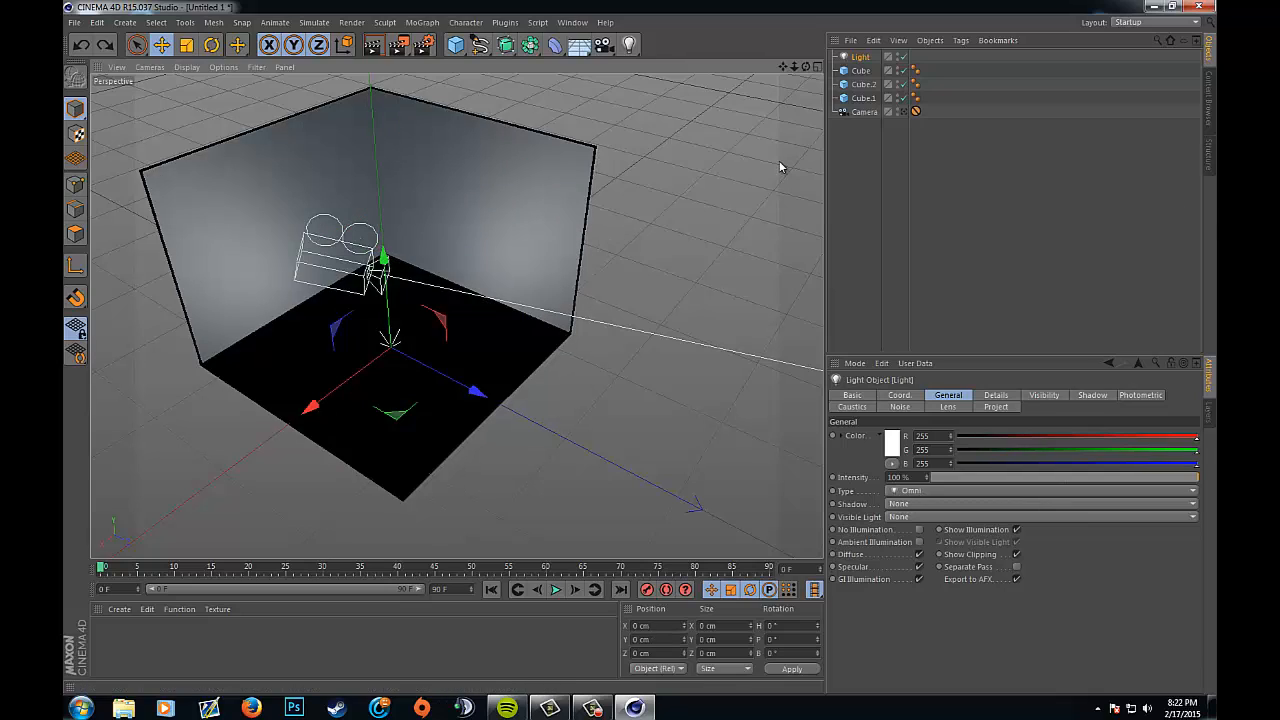
# - Raise the light above the room to about Y 324 cm and reduce its intensity to 80%
pyautogui.moveTo(802, 68); pyautogui.dragTo(363, 100)
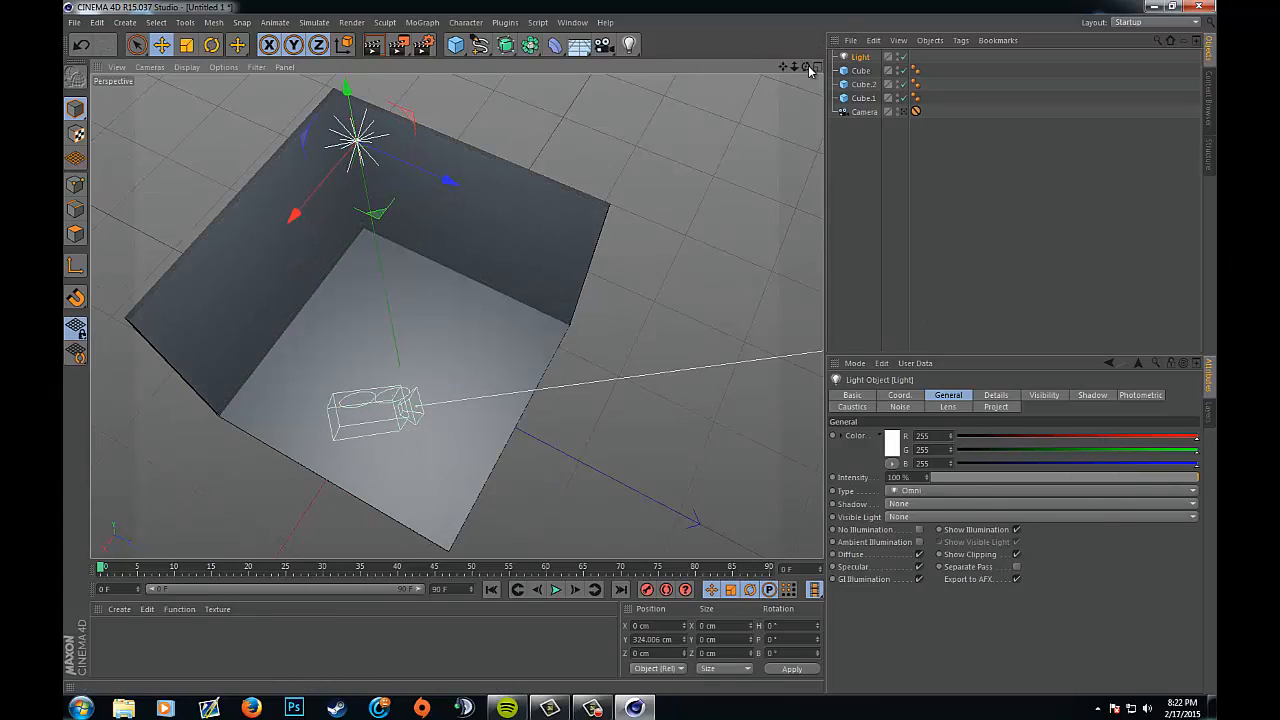
pyautogui.moveTo(807, 67)
pyautogui.mouseDown()
pyautogui.moveTo(644, 352)
pyautogui.moveTo(807, 72)
pyautogui.moveTo(637, 350)
pyautogui.moveTo(620, 350)
pyautogui.moveTo(645, 347)
pyautogui.moveTo(807, 67)
pyautogui.mouseUp()
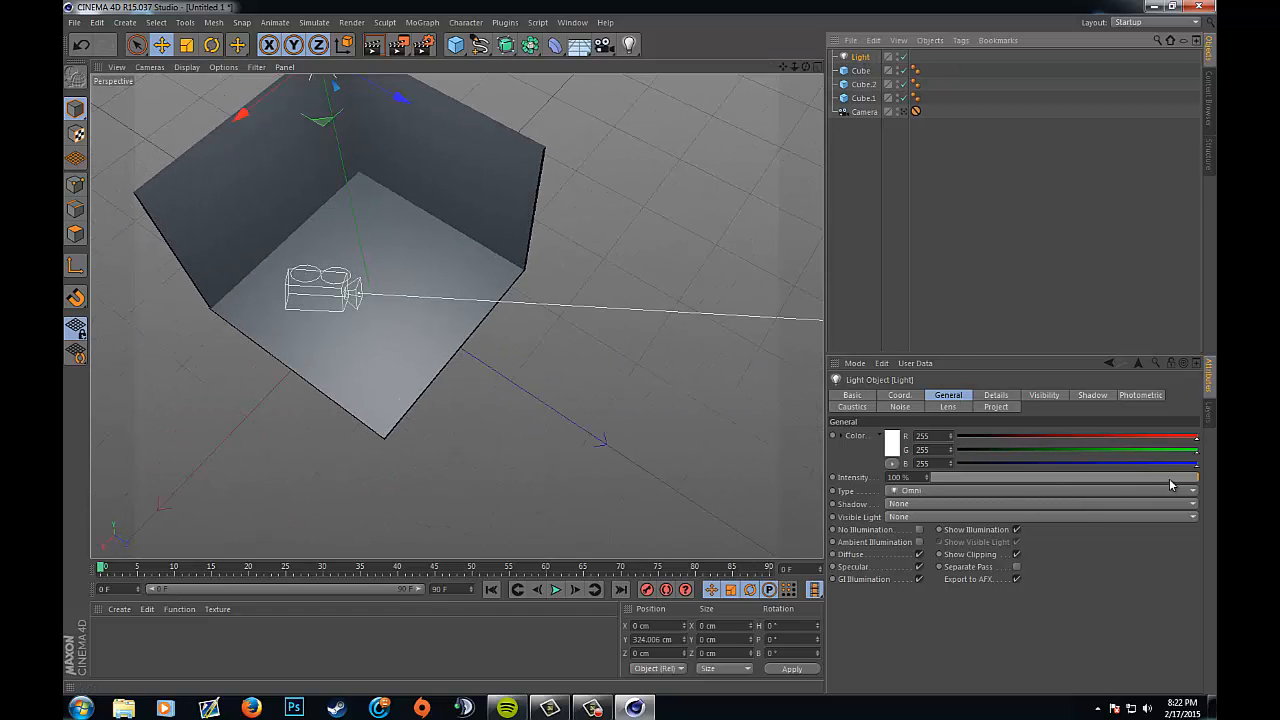
pyautogui.click(1169, 480)
pyautogui.click(1160, 480)
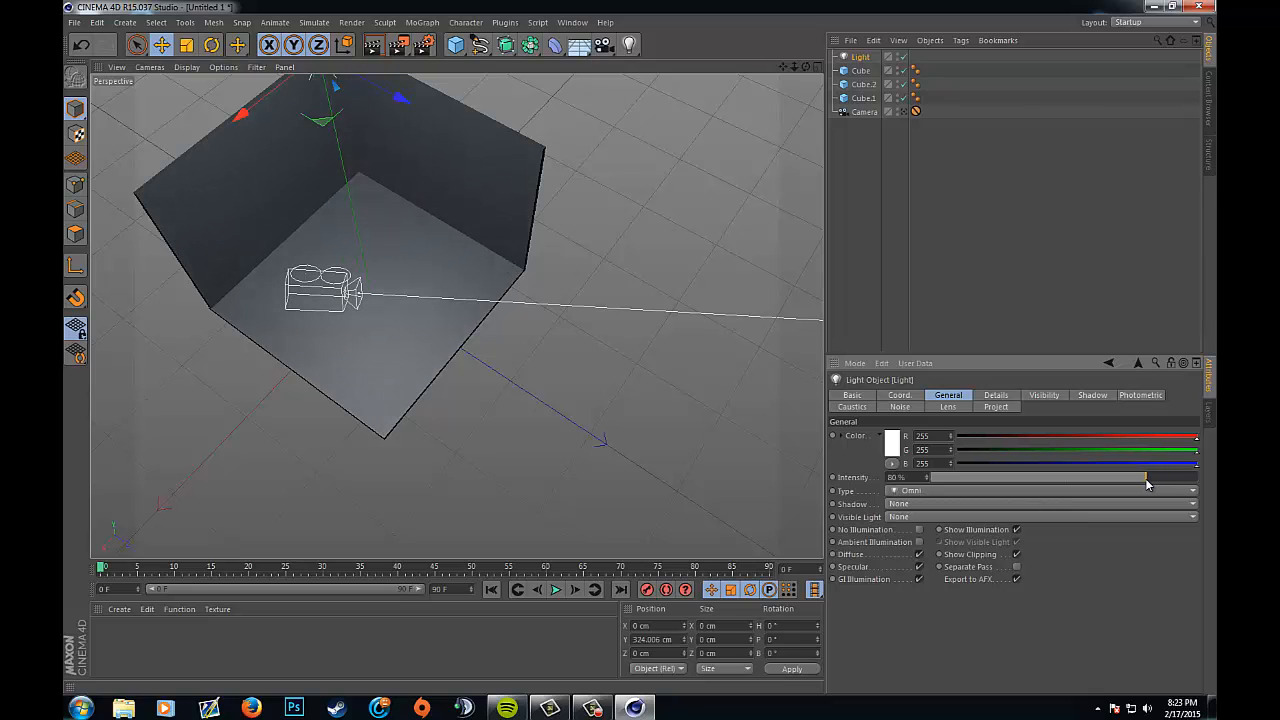
pyautogui.click(942, 217)
pyautogui.click(857, 58)
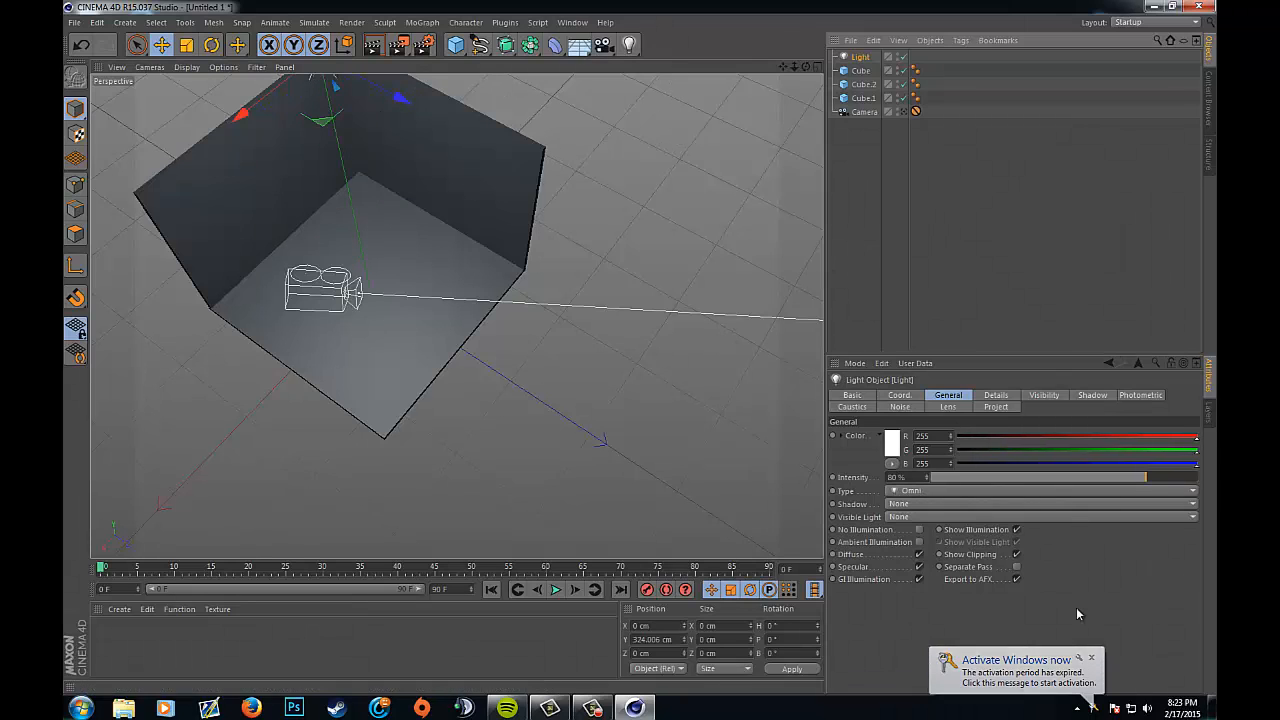
pyautogui.click(1091, 658)
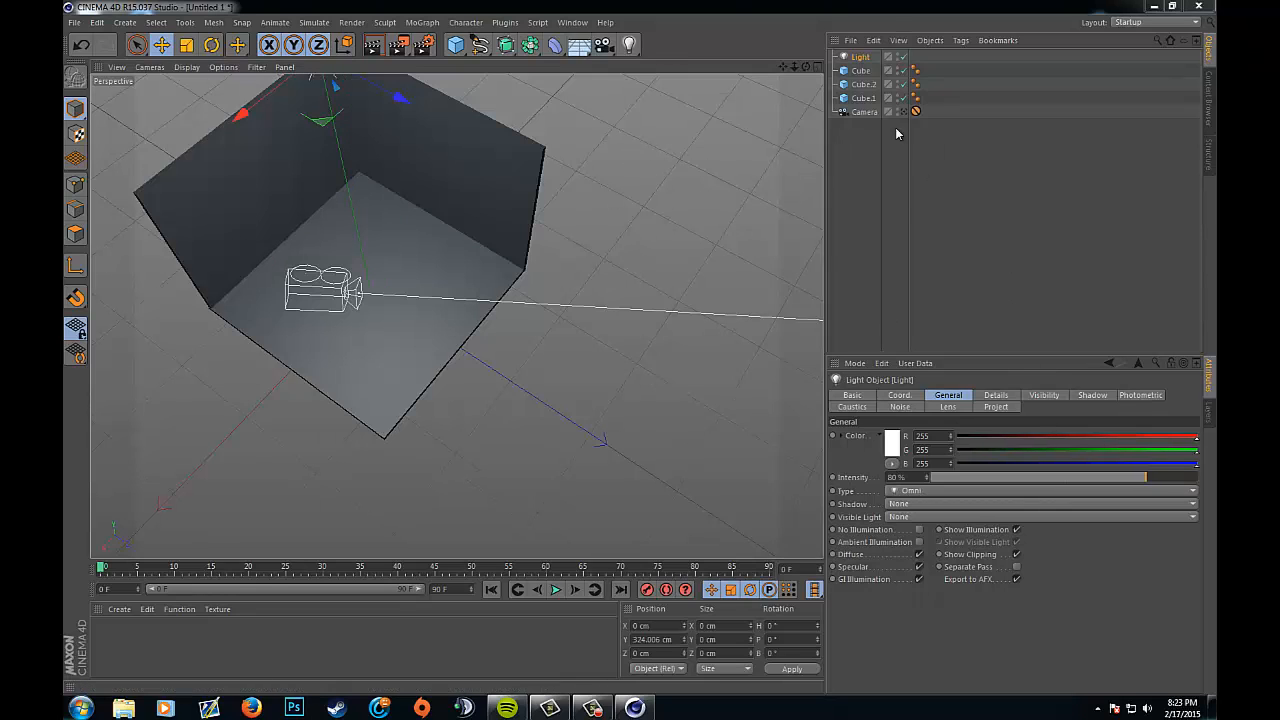
# - Add a second omni light and move it outside the room's open side to about X -11 cm, Y 151 cm, Z 224 cm
pyautogui.click(629, 44)
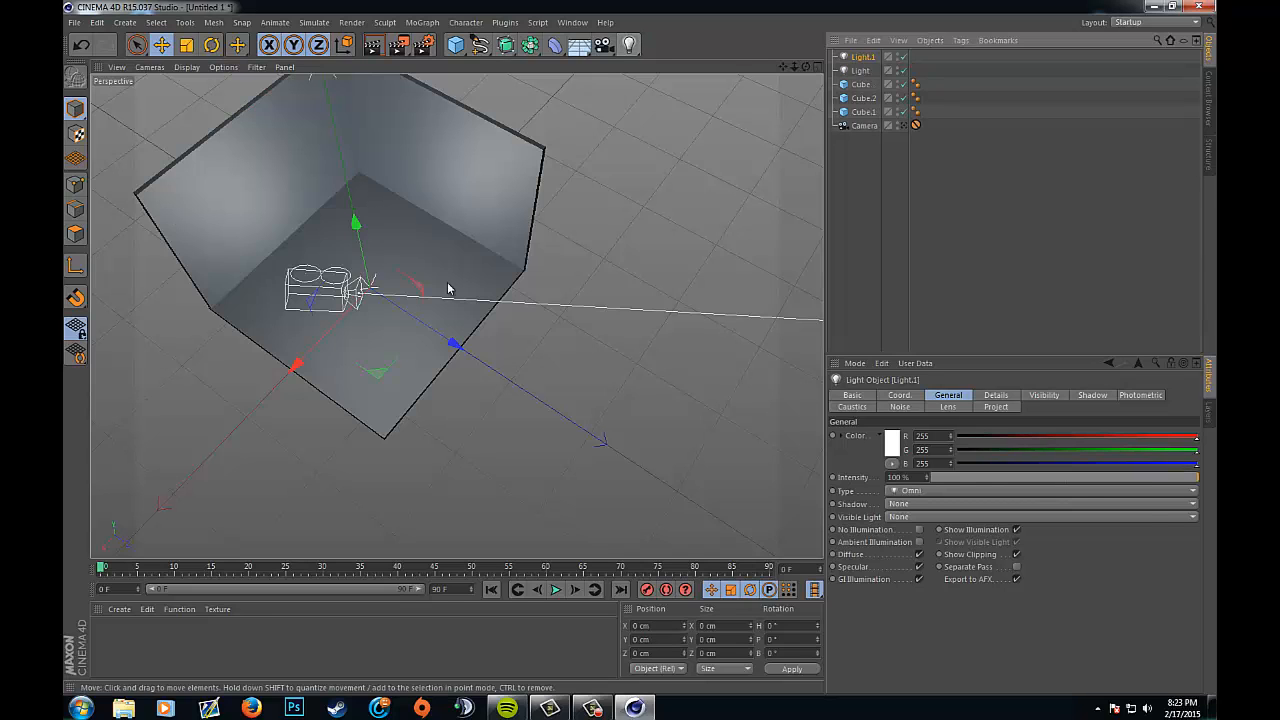
pyautogui.moveTo(356, 222); pyautogui.dragTo(376, 140)
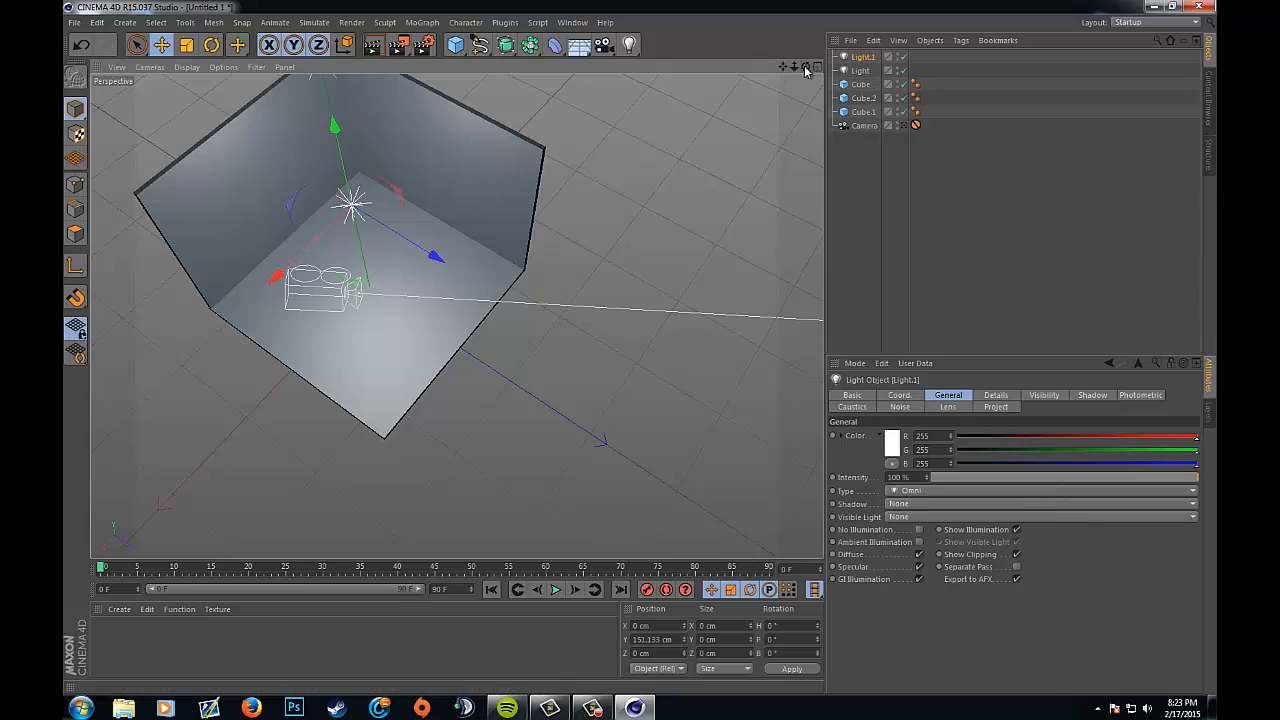
pyautogui.moveTo(806, 67); pyautogui.dragTo(646, 446)
pyautogui.moveTo(505, 470); pyautogui.dragTo(505, 456)
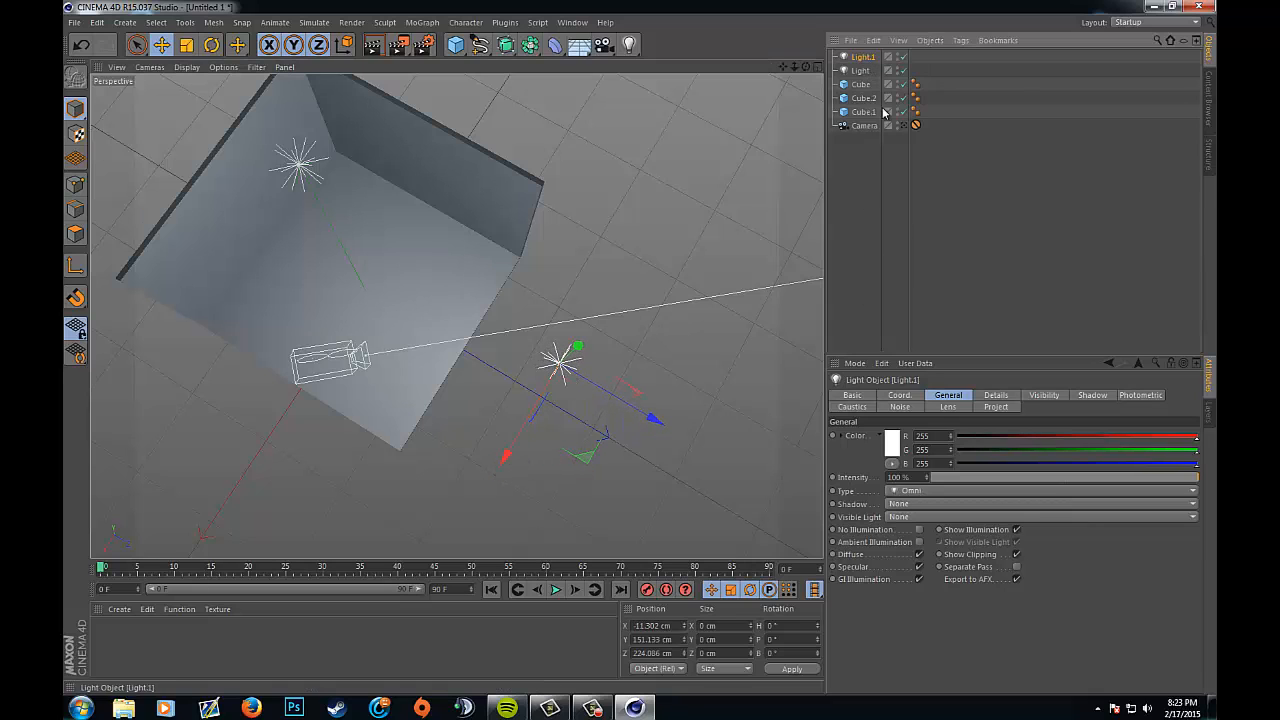
# - Tint the second light pale blue (RGB 231, 251, 255) and reduce its intensity to 73%
pyautogui.click(893, 441)
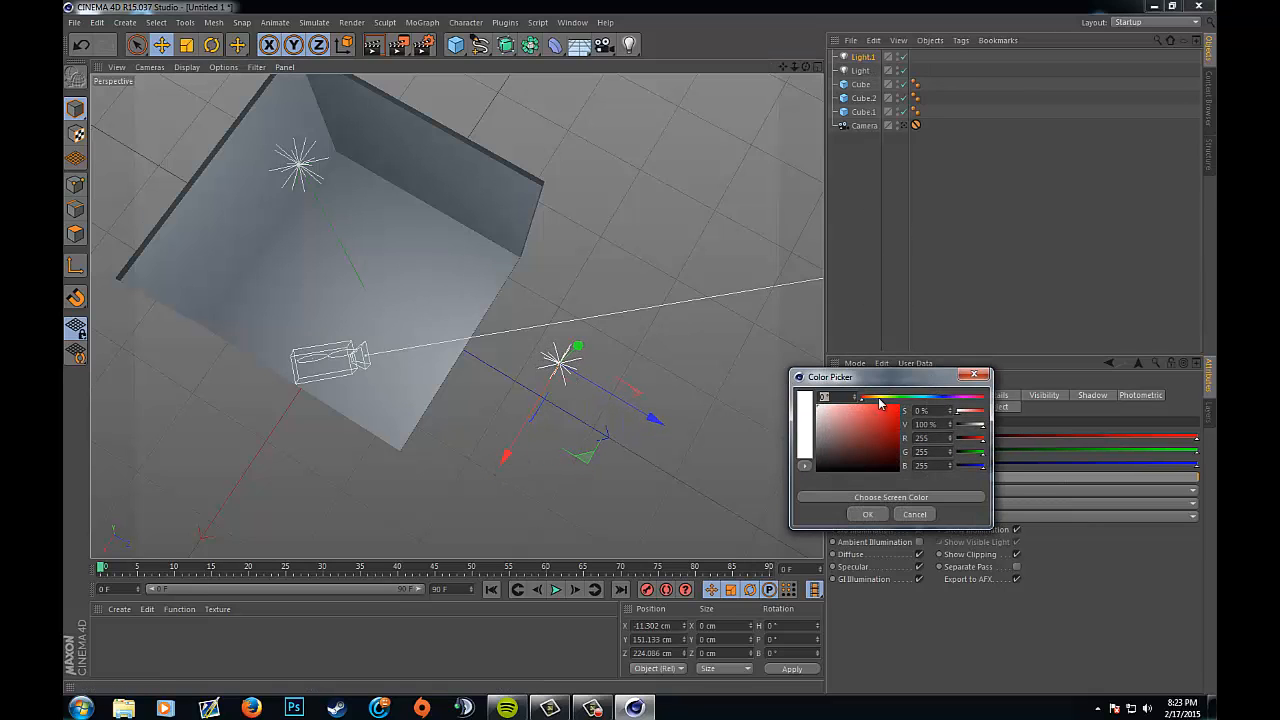
pyautogui.moveTo(880, 402); pyautogui.dragTo(926, 403)
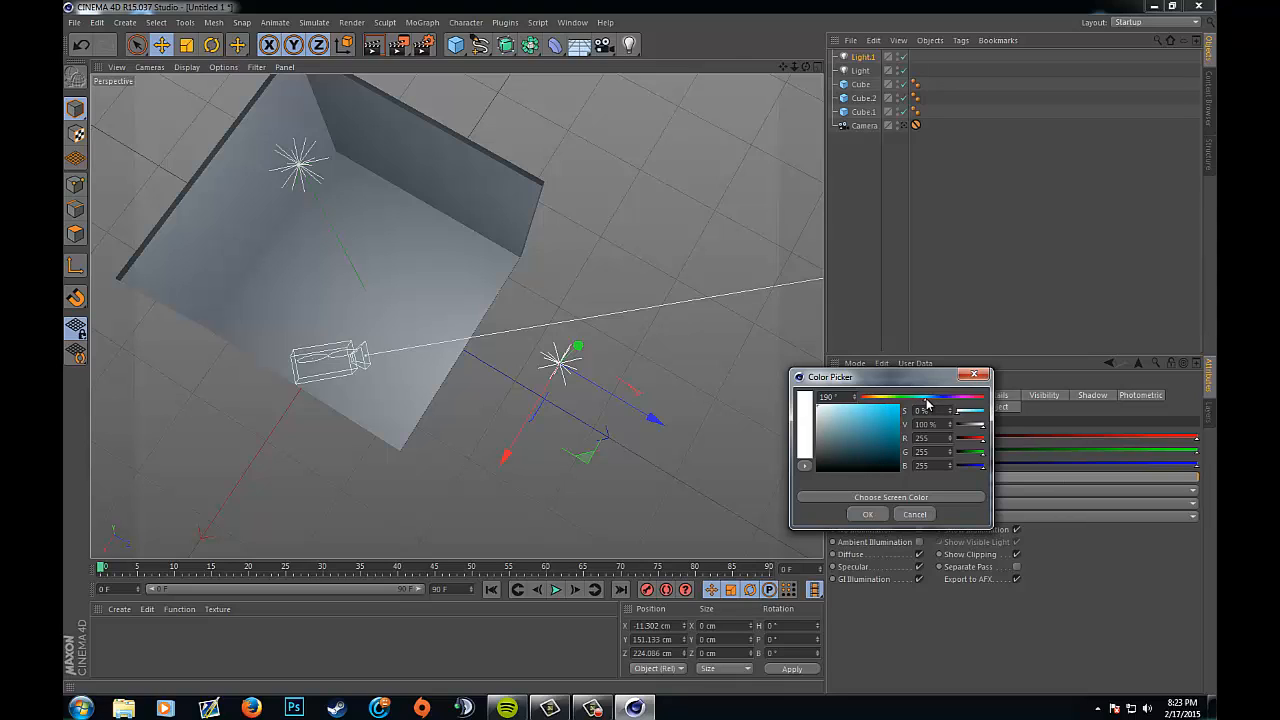
pyautogui.click(821, 408)
pyautogui.moveTo(822, 408); pyautogui.dragTo(825, 409)
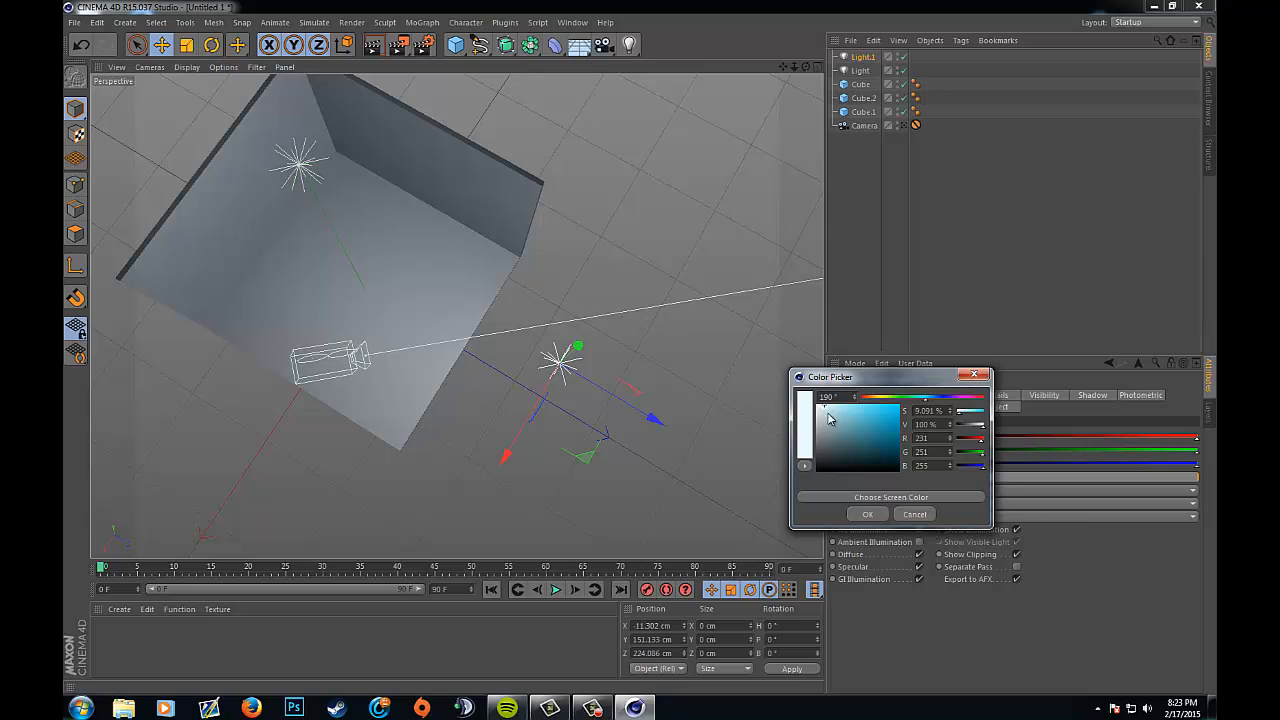
pyautogui.click(867, 514)
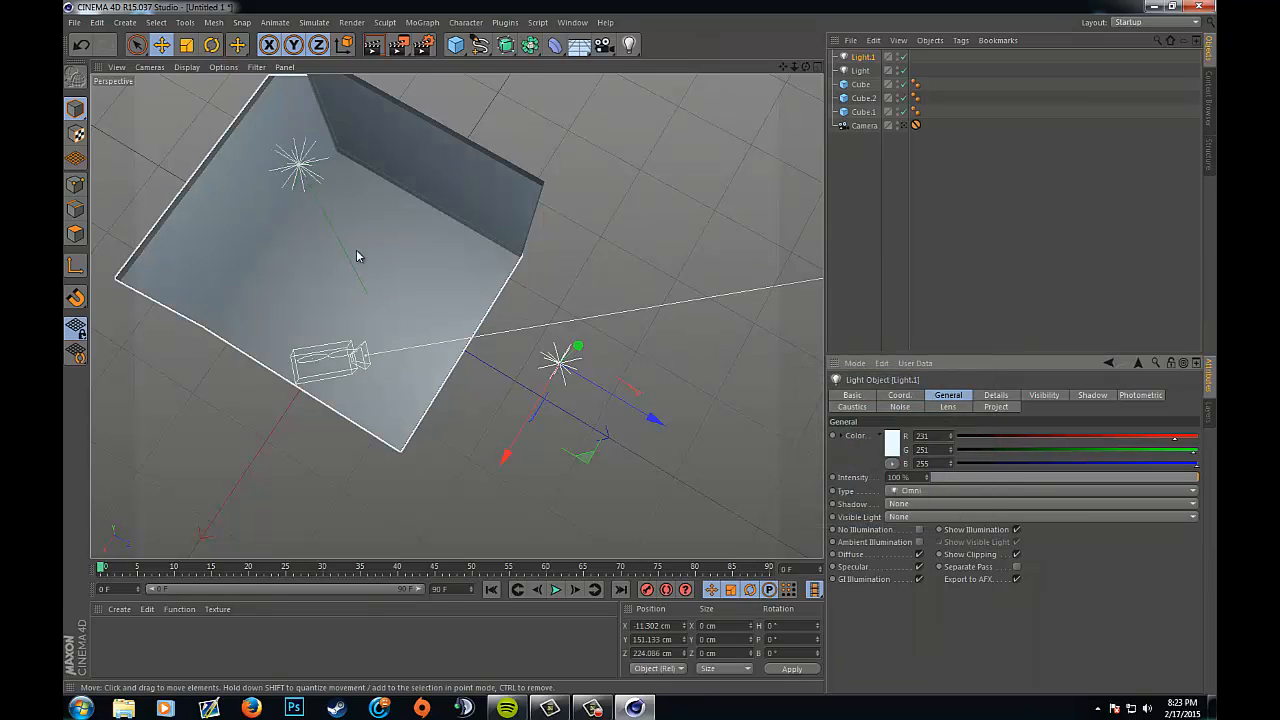
pyautogui.moveTo(805, 67); pyautogui.dragTo(643, 354)
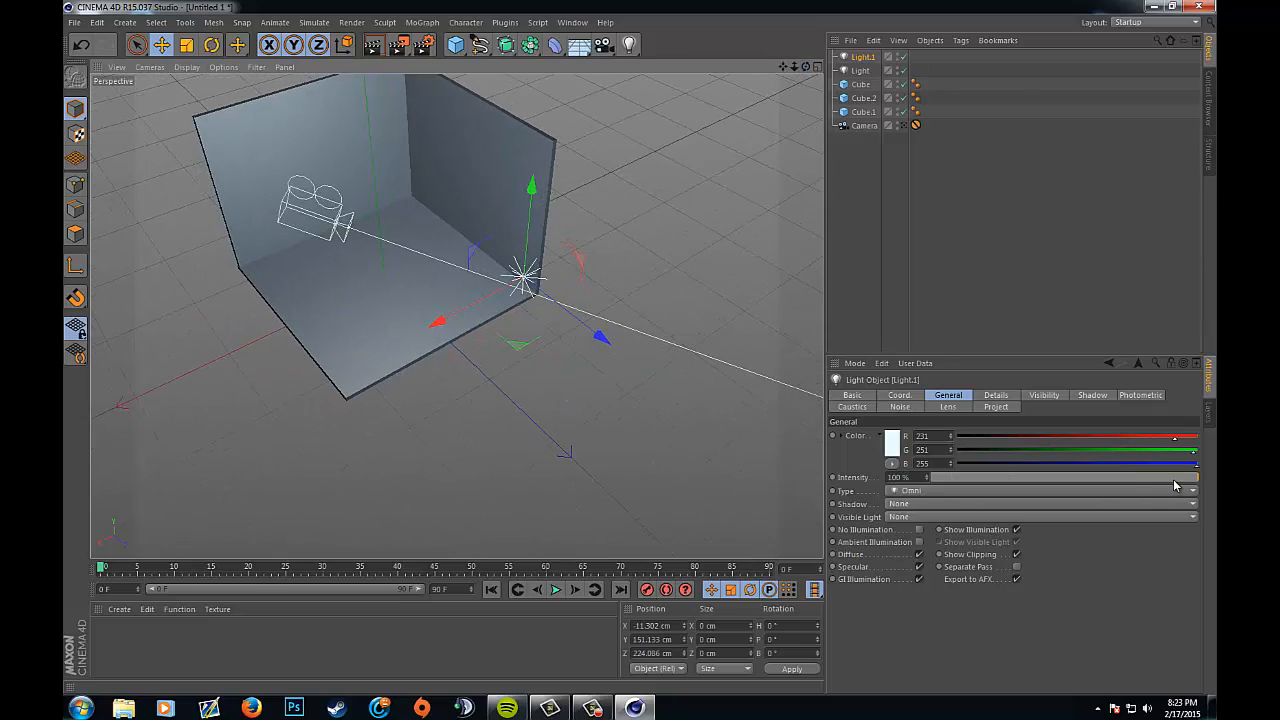
pyautogui.moveTo(1175, 478); pyautogui.dragTo(1168, 482)
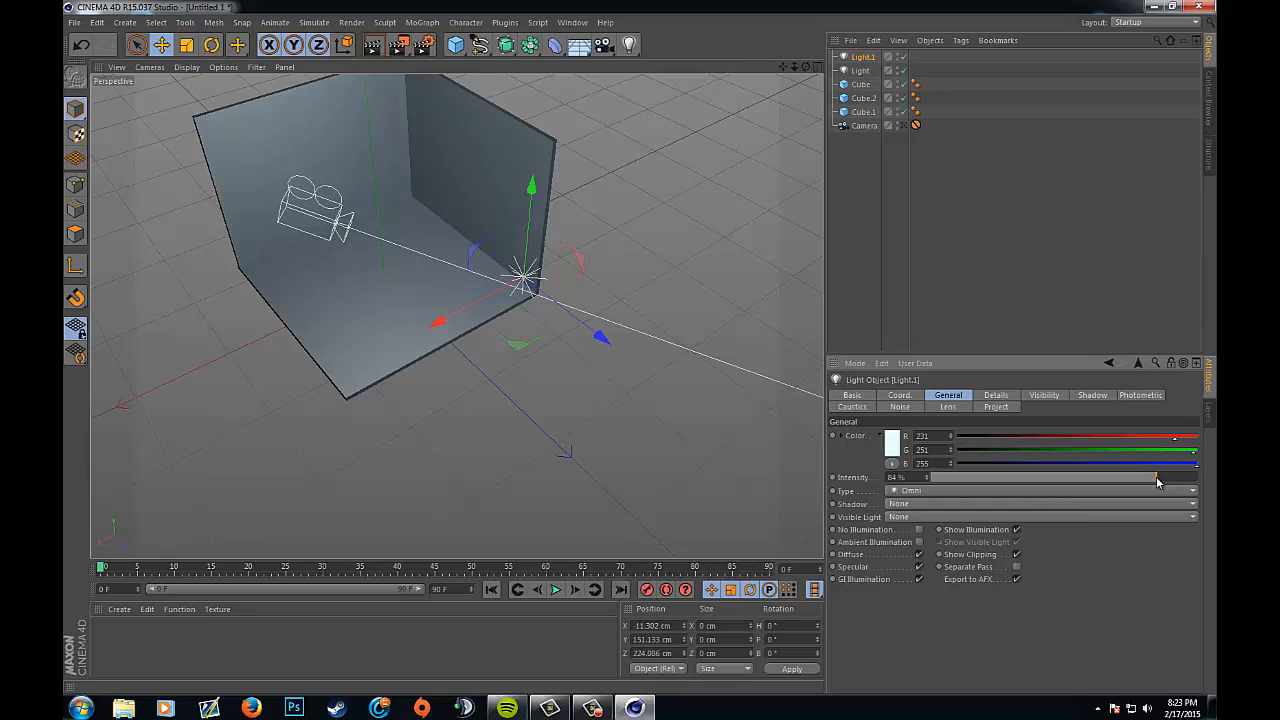
pyautogui.moveTo(1150, 485); pyautogui.dragTo(1141, 485)
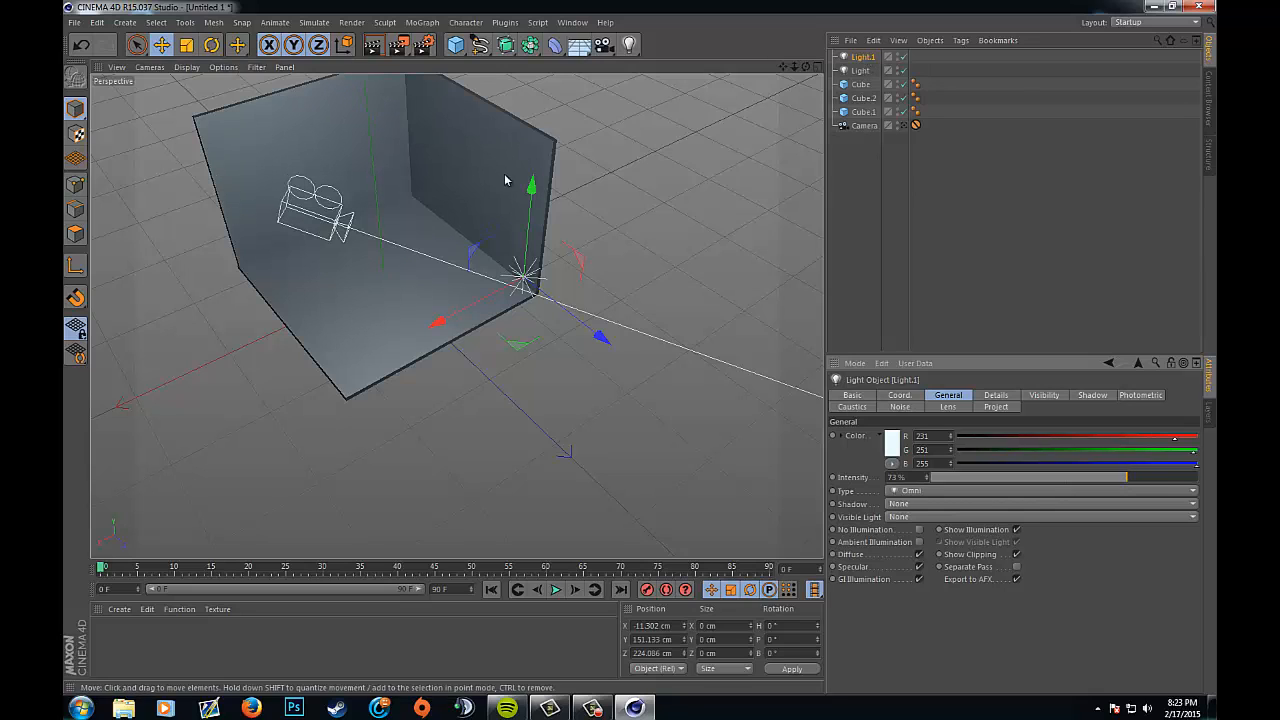
# - Add a third omni light and move it outside the other open side to about X 227 cm, Y 158 cm
pyautogui.click(629, 44)
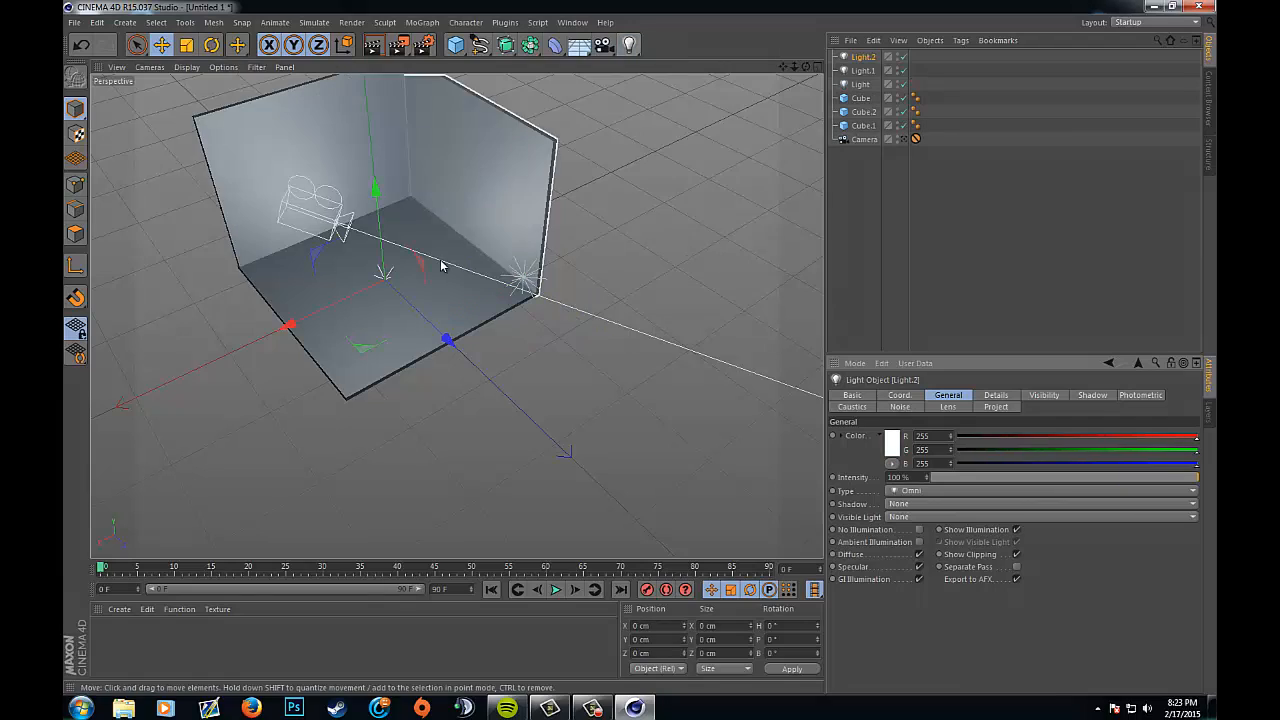
pyautogui.moveTo(370, 215); pyautogui.dragTo(365, 84)
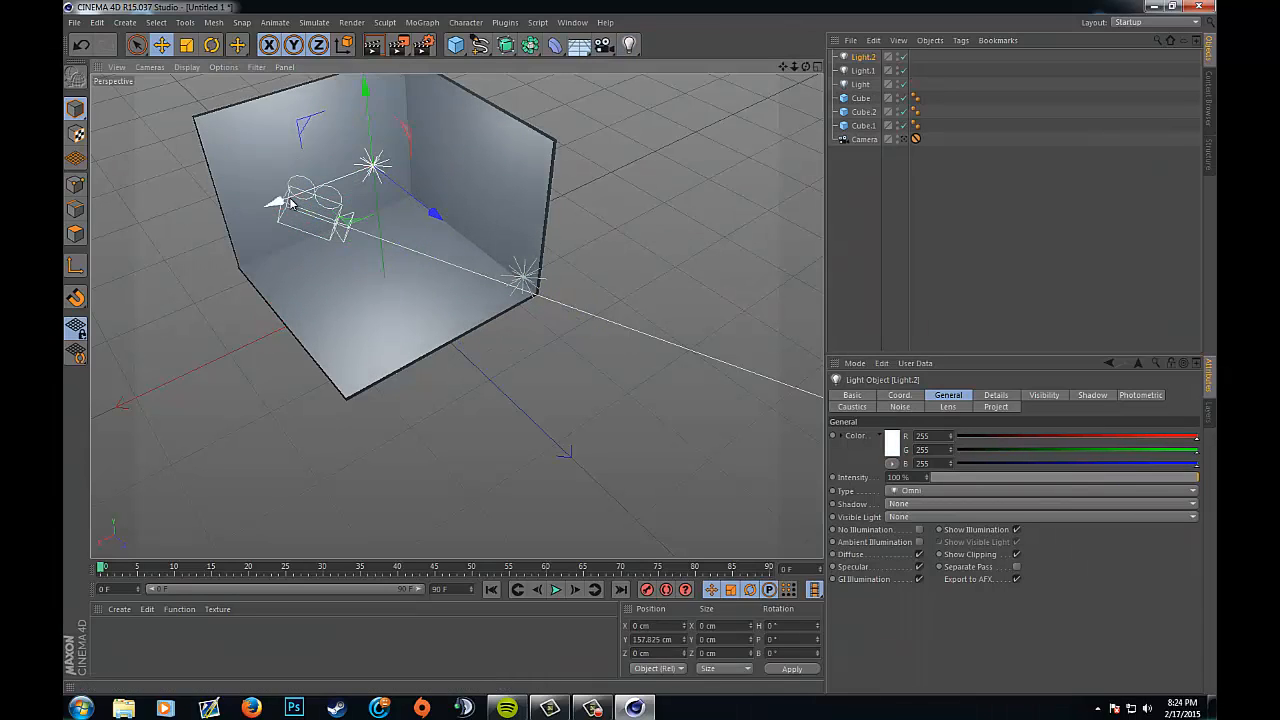
pyautogui.moveTo(279, 203); pyautogui.dragTo(640, 351)
# - Tint the third light pale yellow (RGB 255, 248, 227) and reduce its intensity to 93%
pyautogui.click(893, 440)
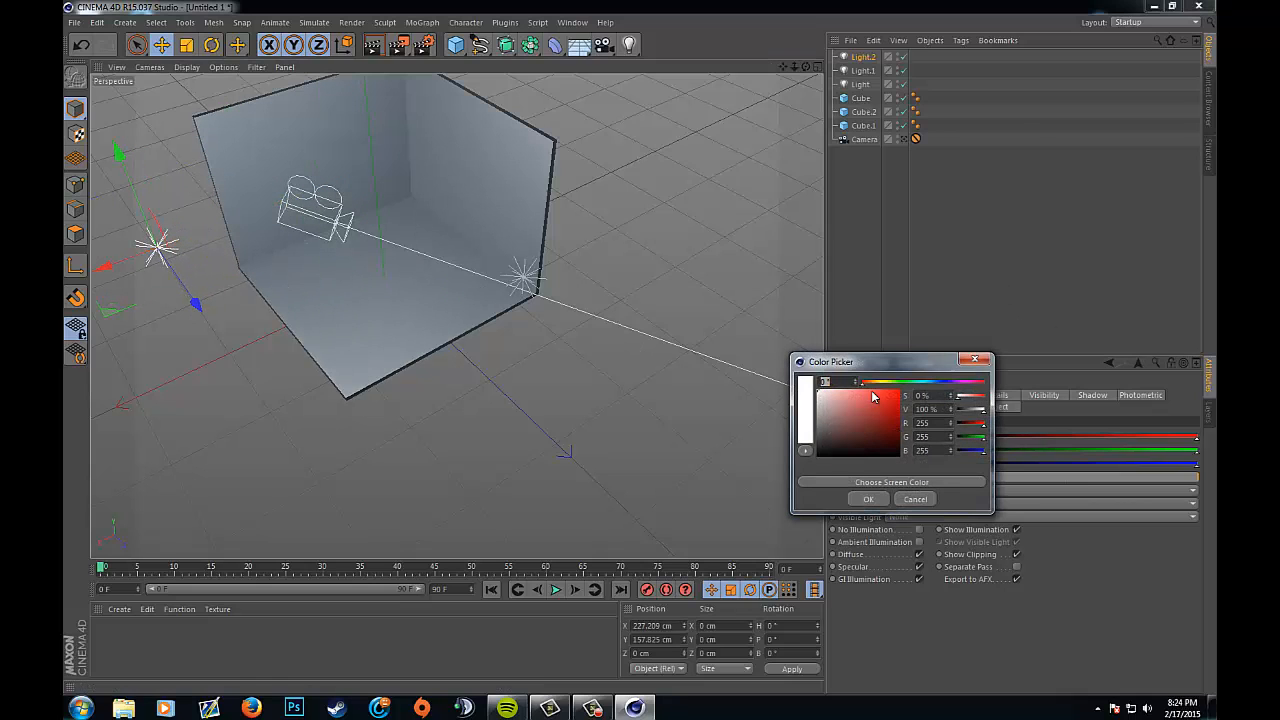
pyautogui.moveTo(871, 383); pyautogui.dragTo(882, 385)
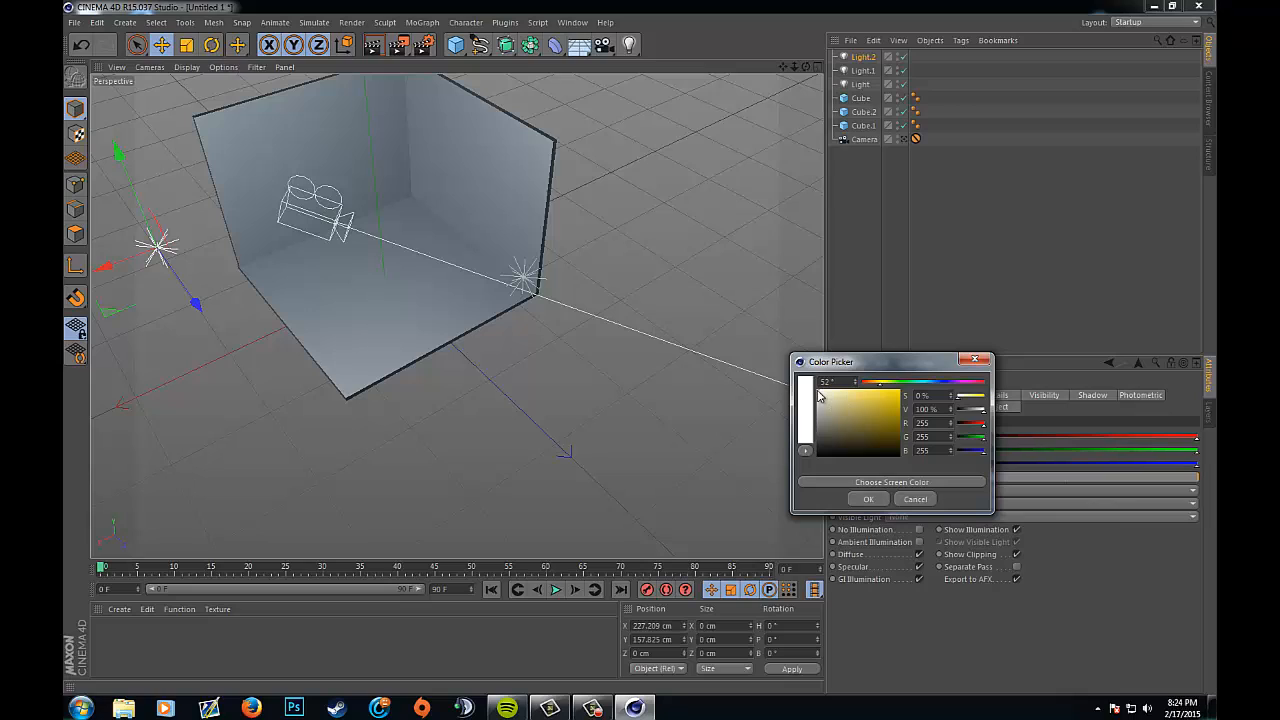
pyautogui.click(821, 393)
pyautogui.moveTo(828, 394); pyautogui.dragTo(830, 396)
pyautogui.click(867, 499)
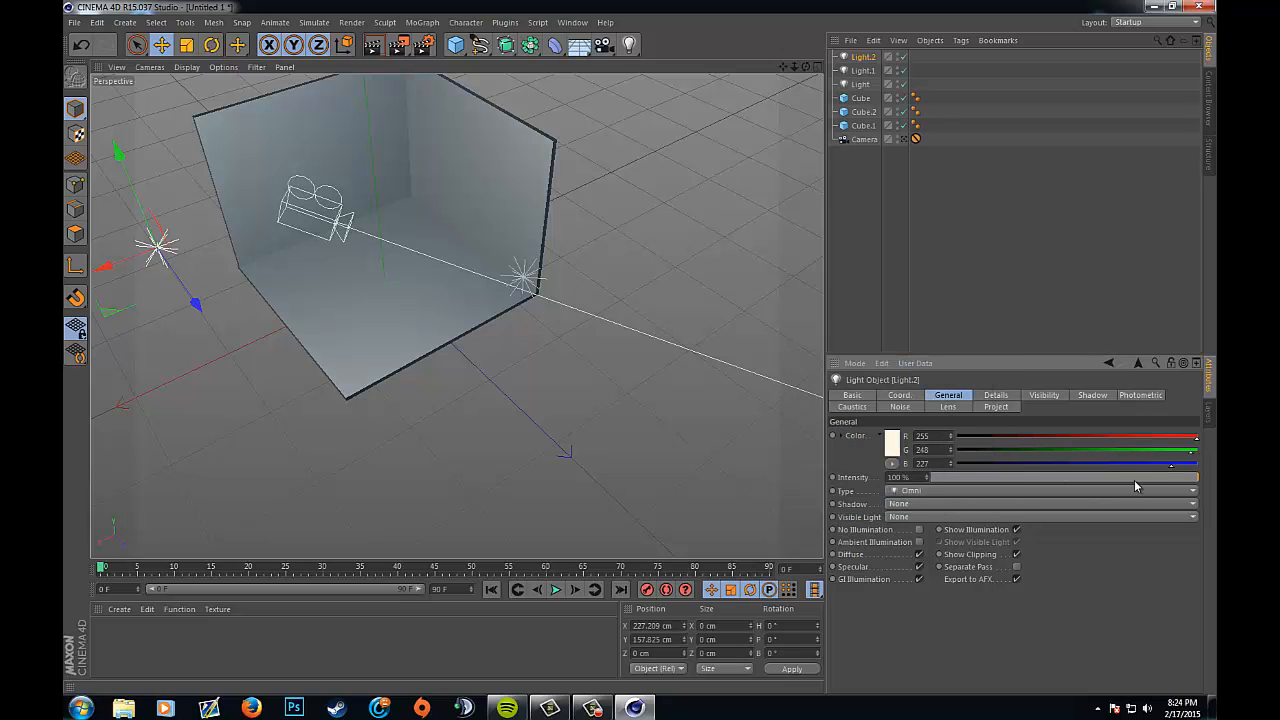
pyautogui.moveTo(1196, 477); pyautogui.dragTo(1181, 478)
# - Fine-tune the intensities to 71% for the pale blue light and 95% for the pale yellow light
pyautogui.click(870, 84)
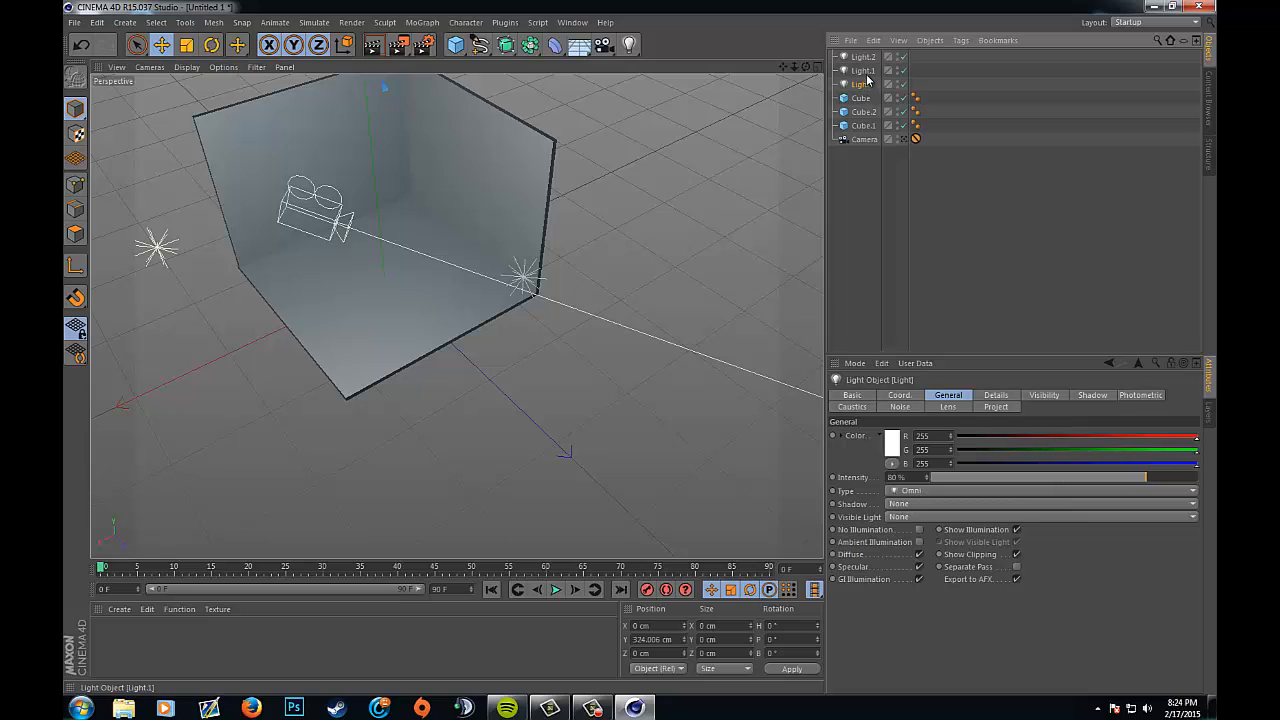
pyautogui.click(864, 72)
pyautogui.moveTo(1128, 478); pyautogui.dragTo(1122, 478)
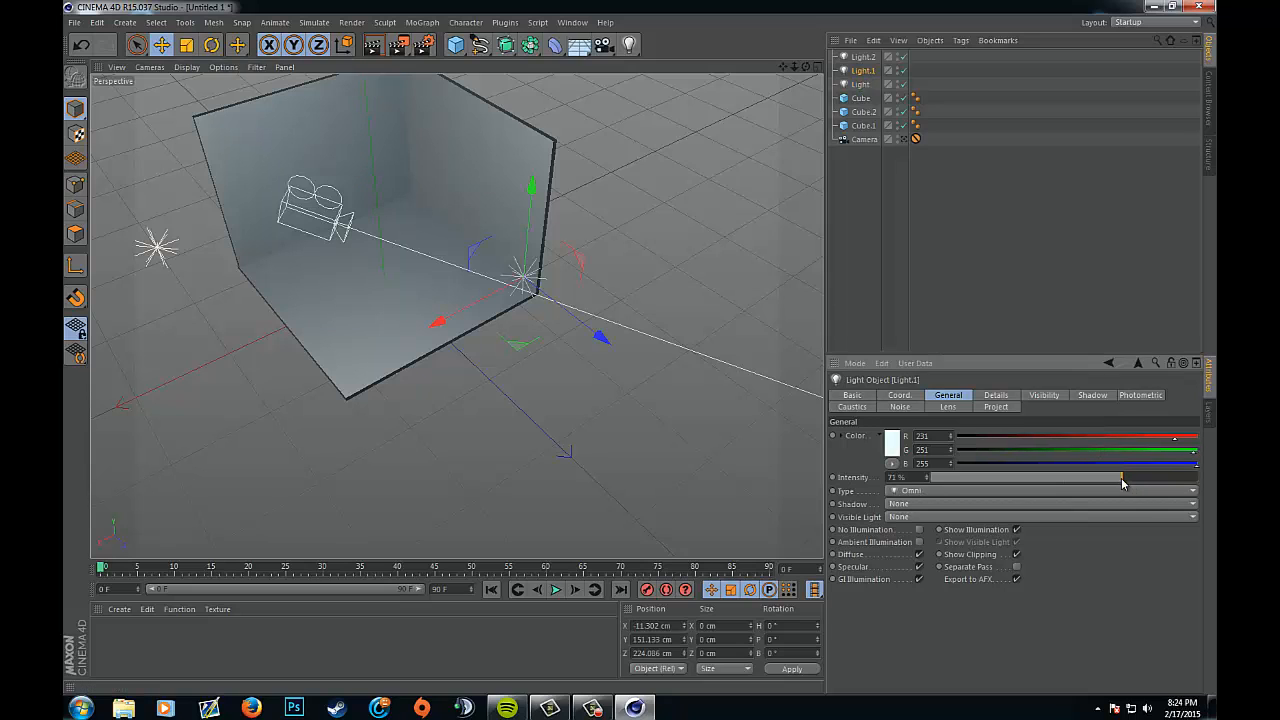
pyautogui.click(864, 57)
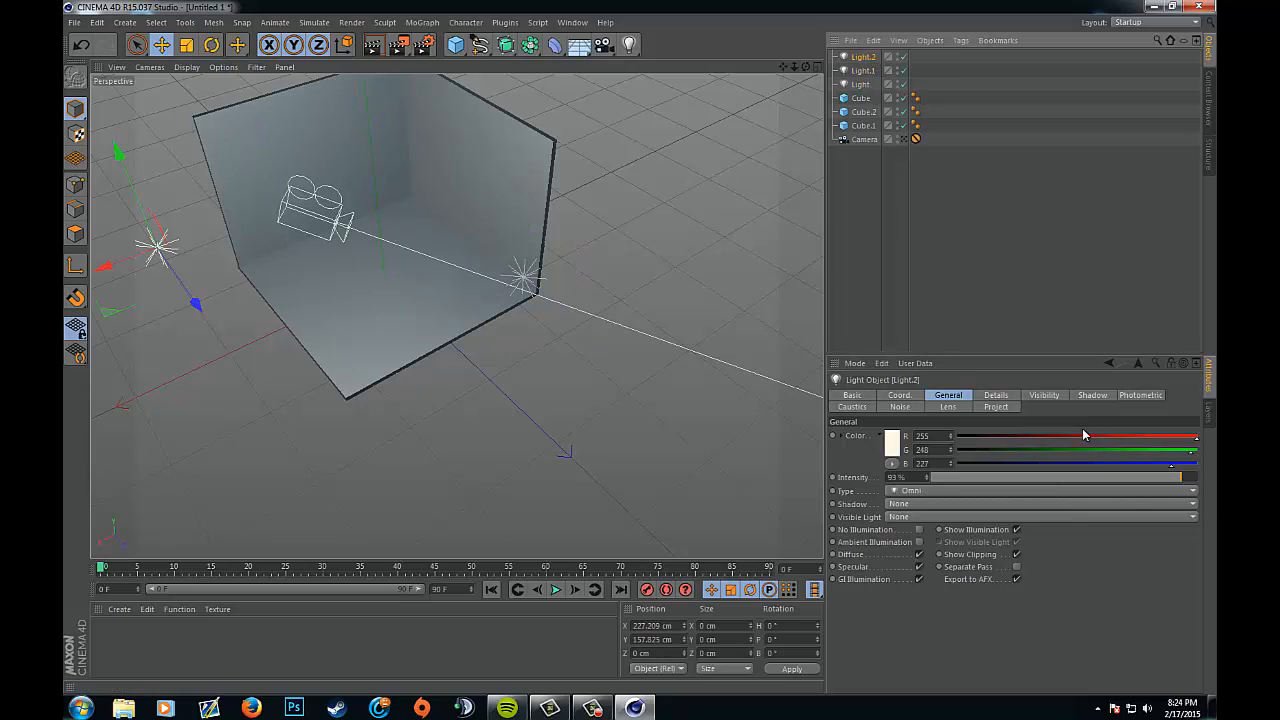
pyautogui.moveTo(1187, 479); pyautogui.dragTo(1188, 480)
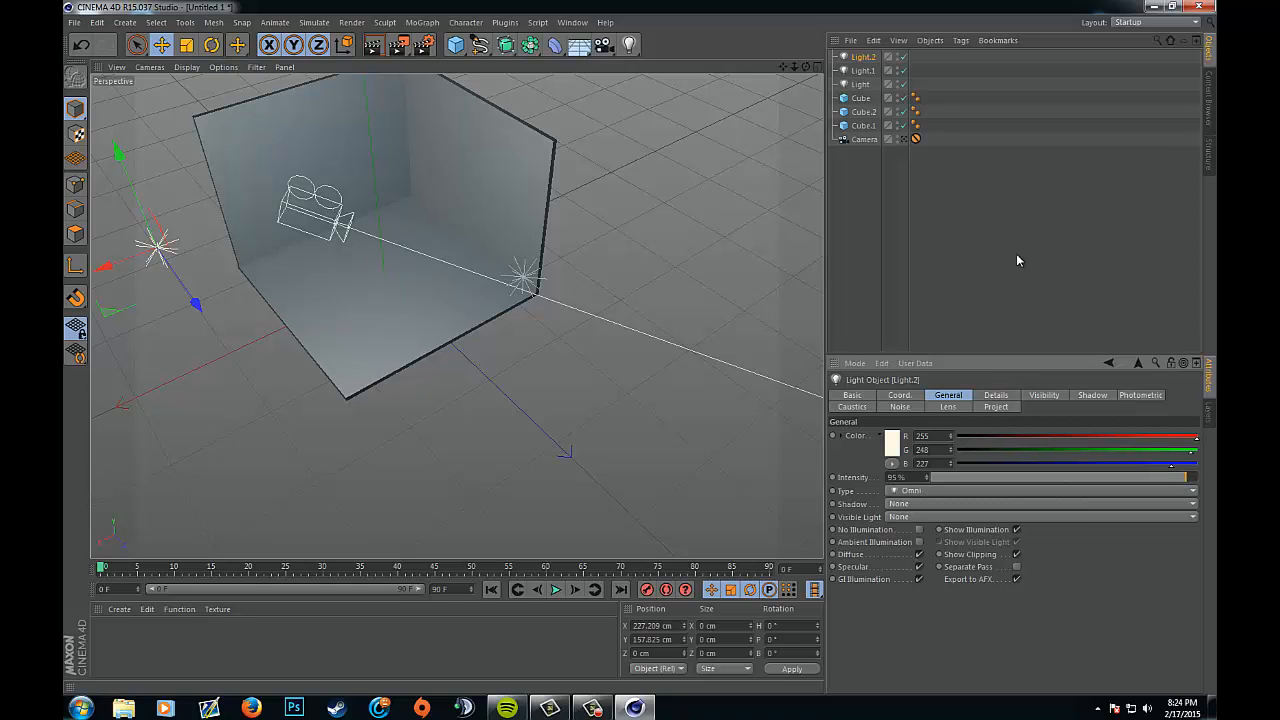
# - Clear the selection, look through the isometric camera and render the view to check the lighting
pyautogui.click(1003, 220)
pyautogui.click(904, 139)
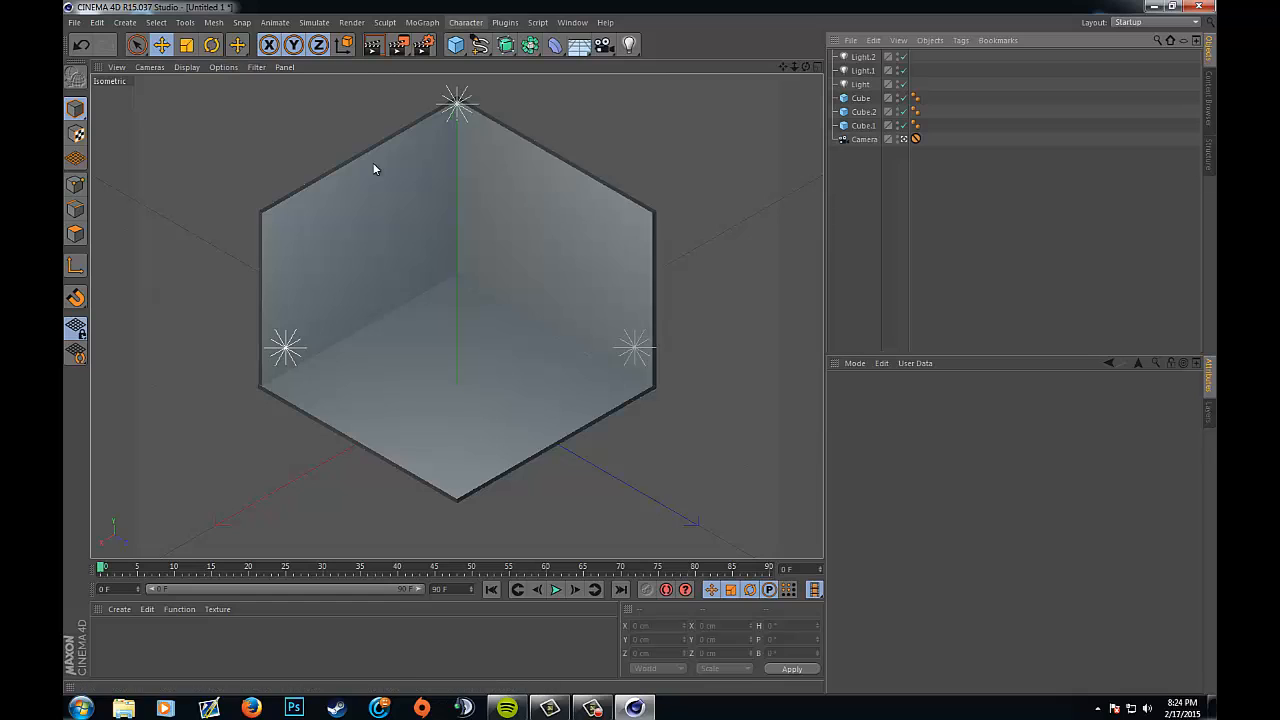
pyautogui.click(372, 45)
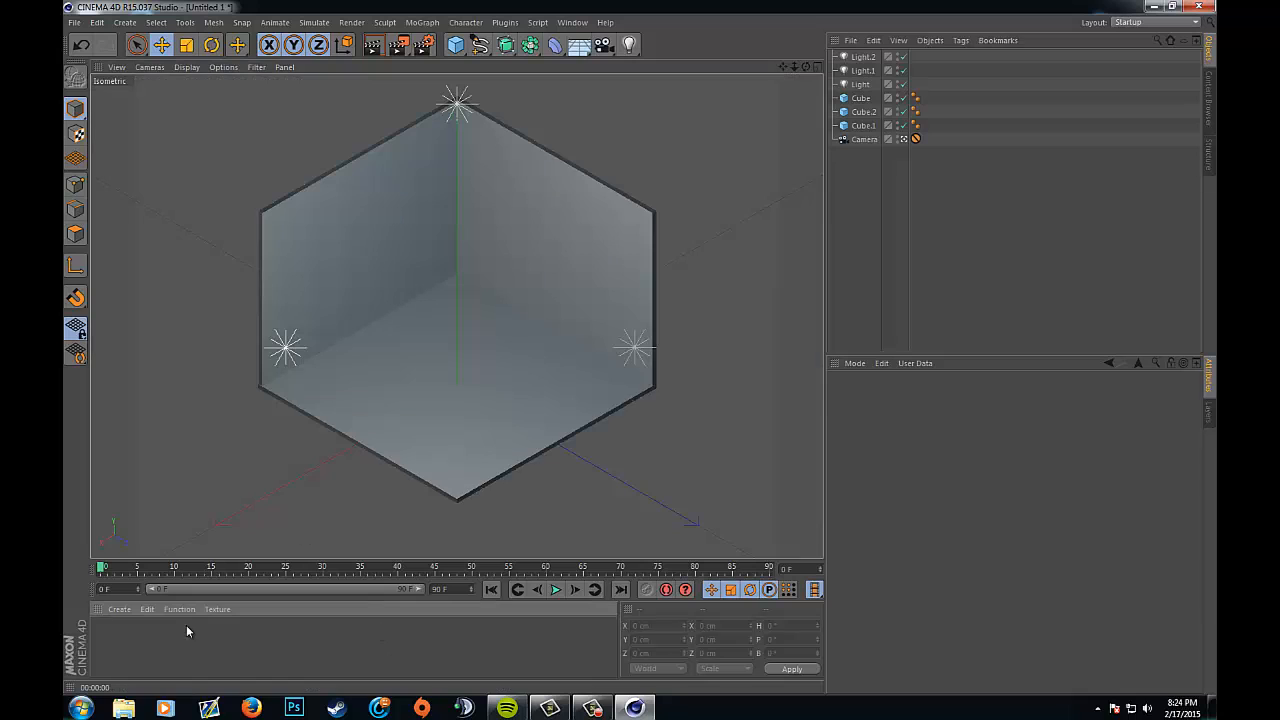
# - Create a new material with a near-white colour (RGB 244, 244, 244) and turn off its specular channel
pyautogui.doubleClick(186, 625)
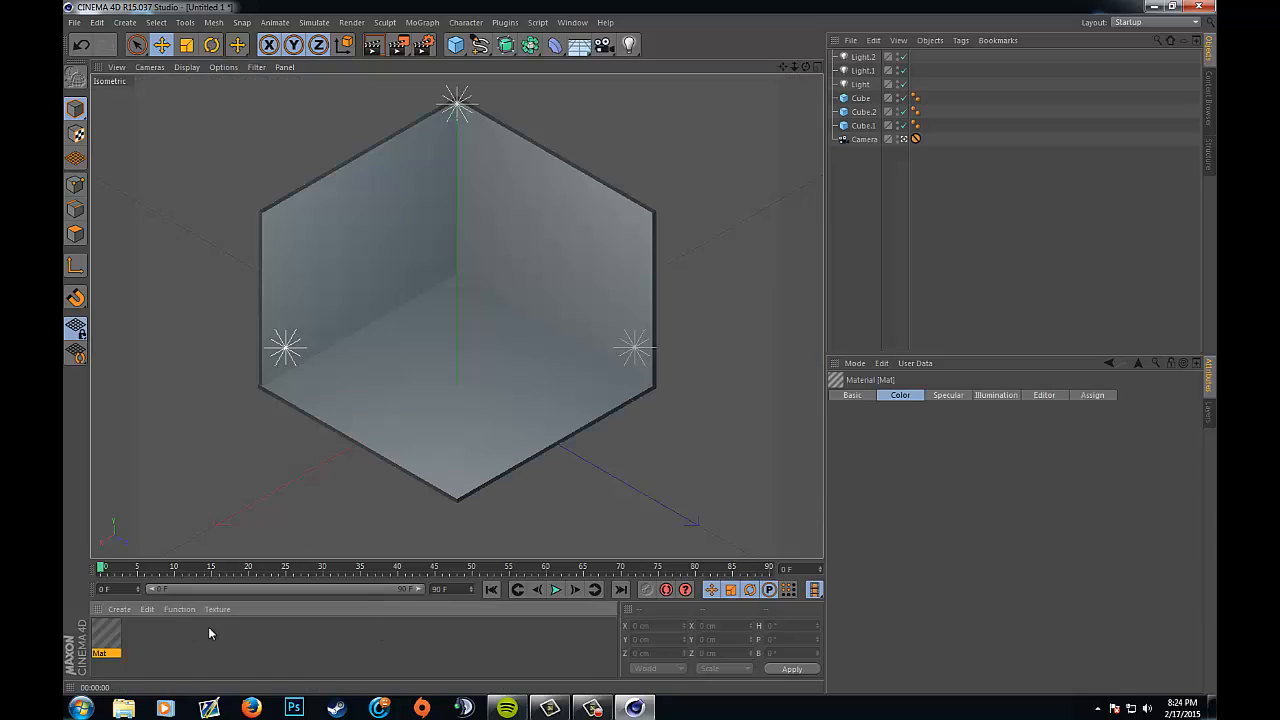
pyautogui.doubleClick(110, 636)
pyautogui.click(436, 174)
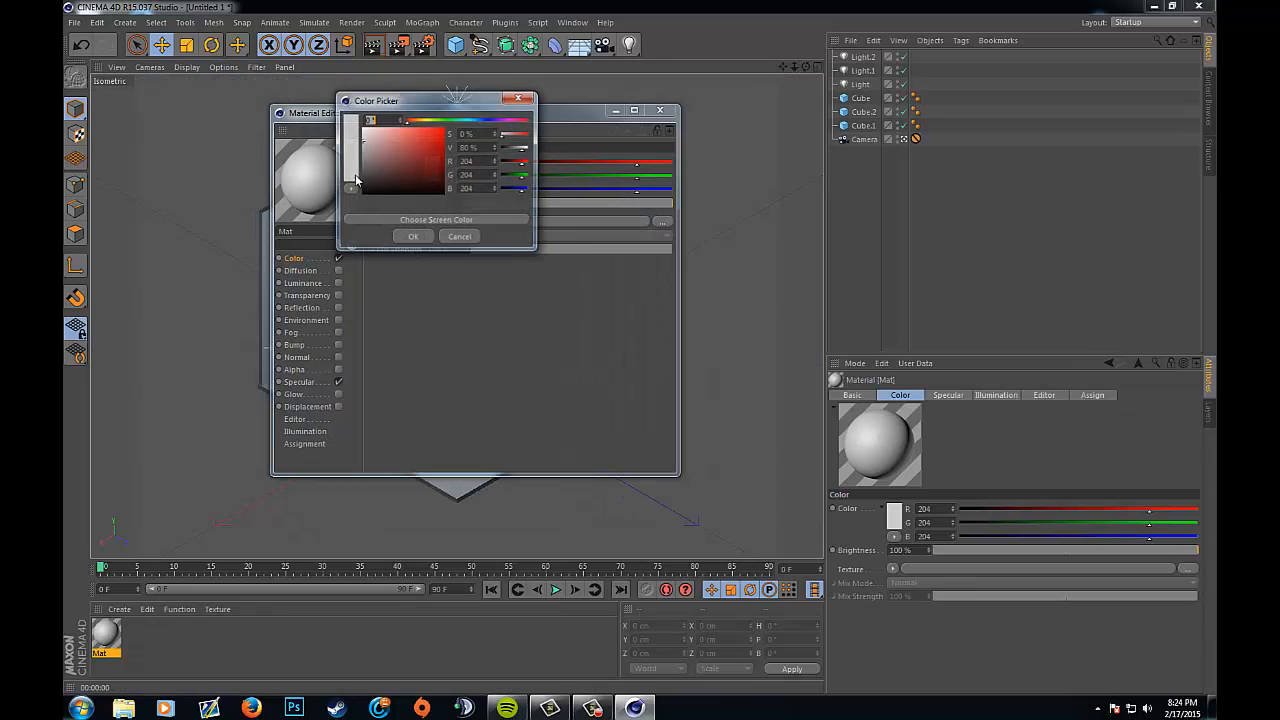
pyautogui.moveTo(356, 180); pyautogui.dragTo(335, 112)
pyautogui.click(363, 134)
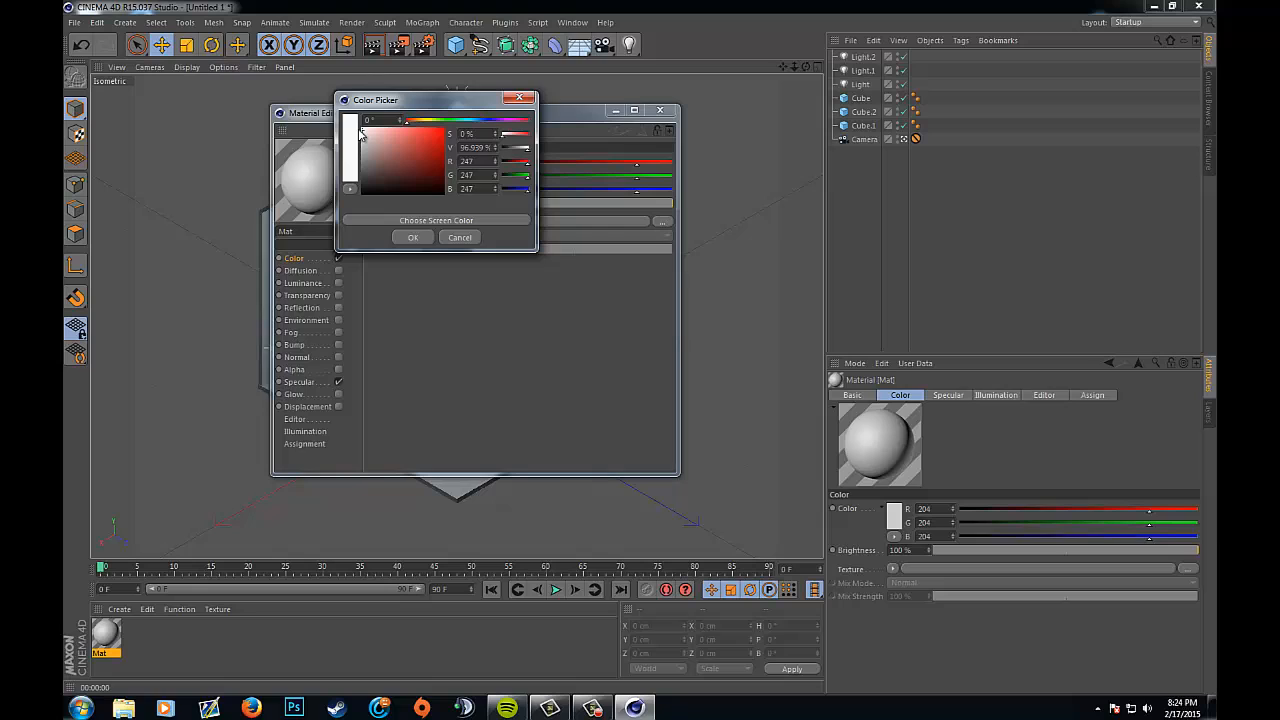
pyautogui.click(412, 238)
pyautogui.click(339, 382)
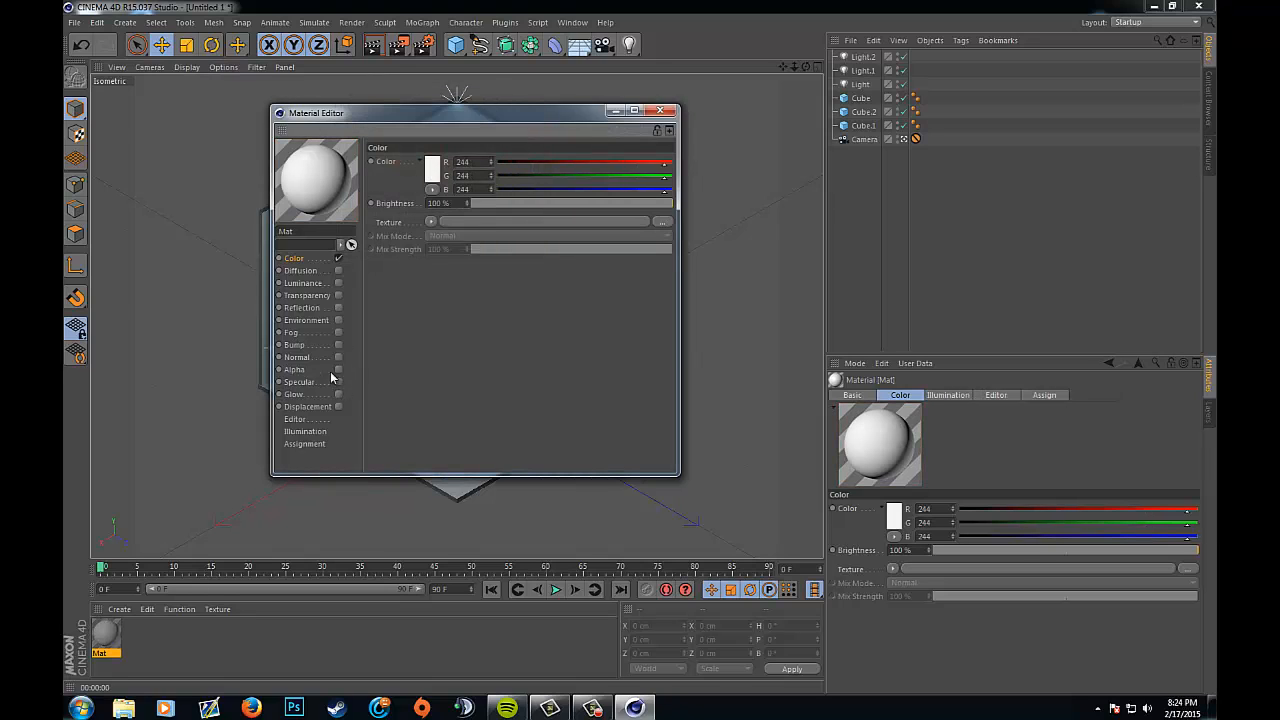
# - Enable reflection on the material, reduce its brightness to 7%, and close the material editor
pyautogui.click(303, 309)
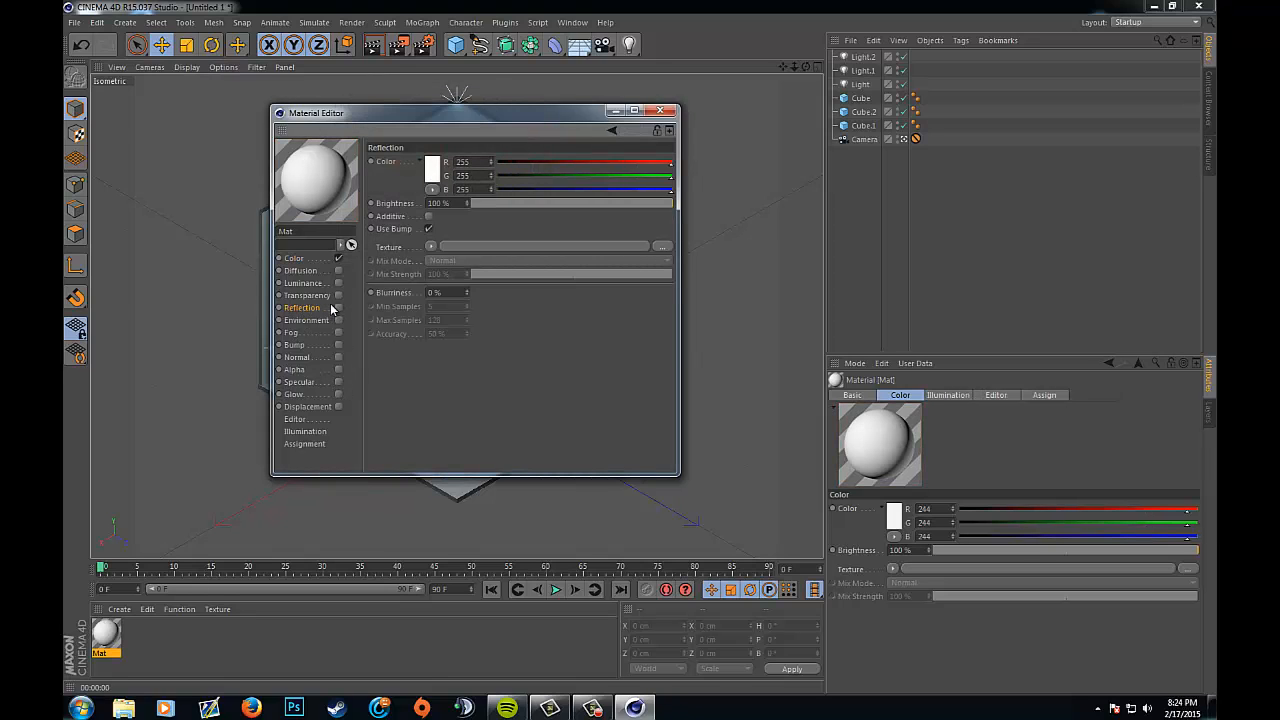
pyautogui.click(339, 308)
pyautogui.moveTo(531, 205); pyautogui.dragTo(486, 202)
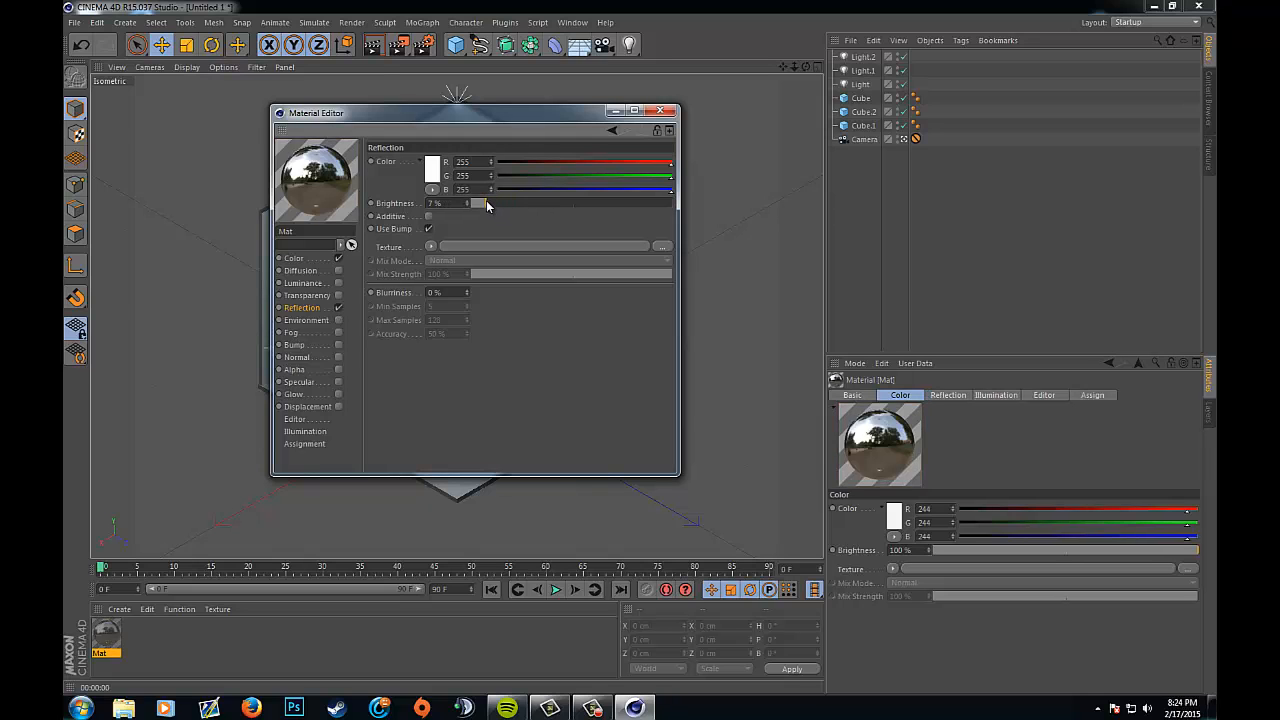
pyautogui.click(660, 110)
# - Apply the near-white material to the floor and both walls and render the view to check it
pyautogui.moveTo(124, 631); pyautogui.dragTo(447, 430)
pyautogui.moveTo(110, 645); pyautogui.dragTo(540, 282)
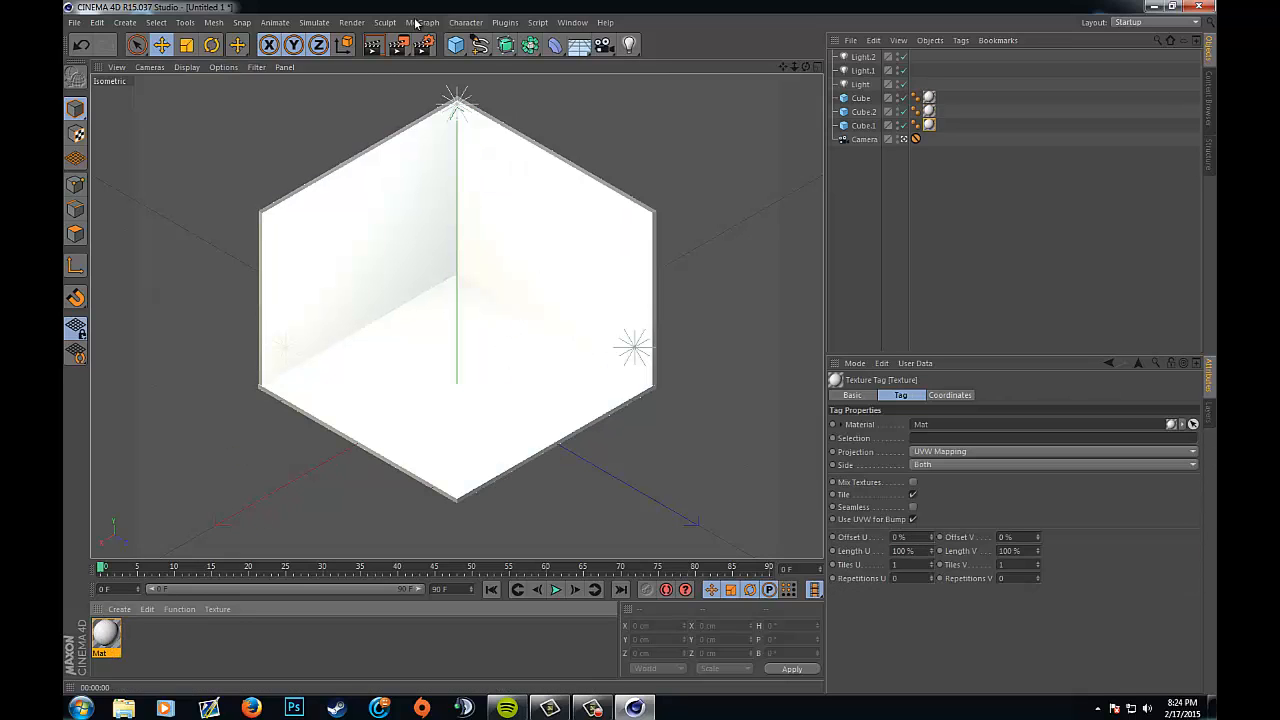
pyautogui.click(372, 44)
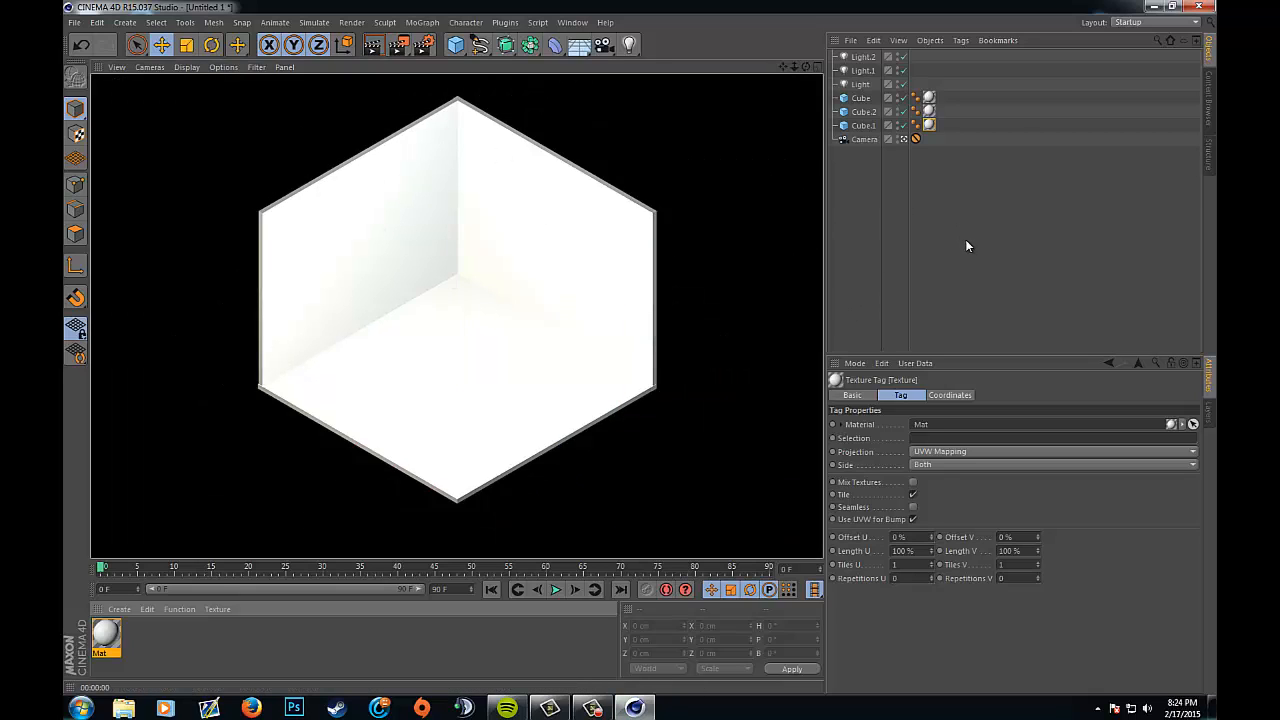
pyautogui.click(893, 236)
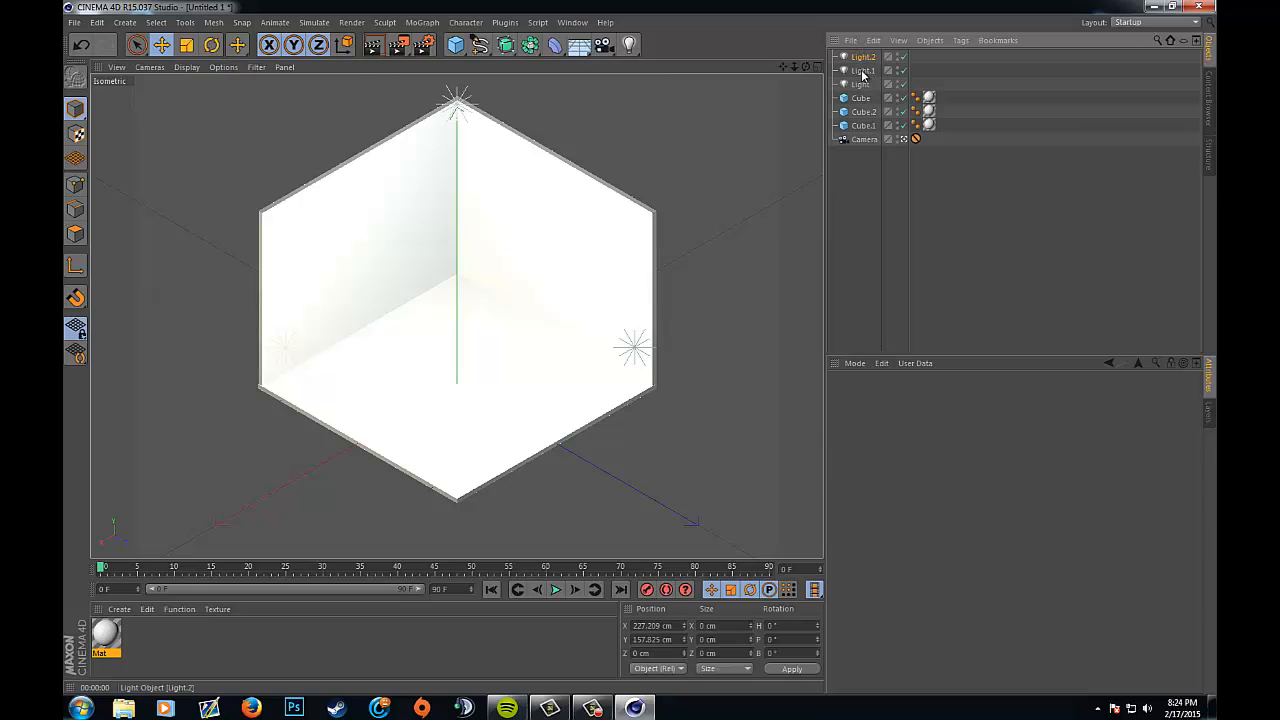
# - Set the pale blue light's intensity to 78% and reduce the white top light's intensity to about 66%
pyautogui.click(862, 71)
pyautogui.moveTo(1120, 484); pyautogui.dragTo(1145, 482)
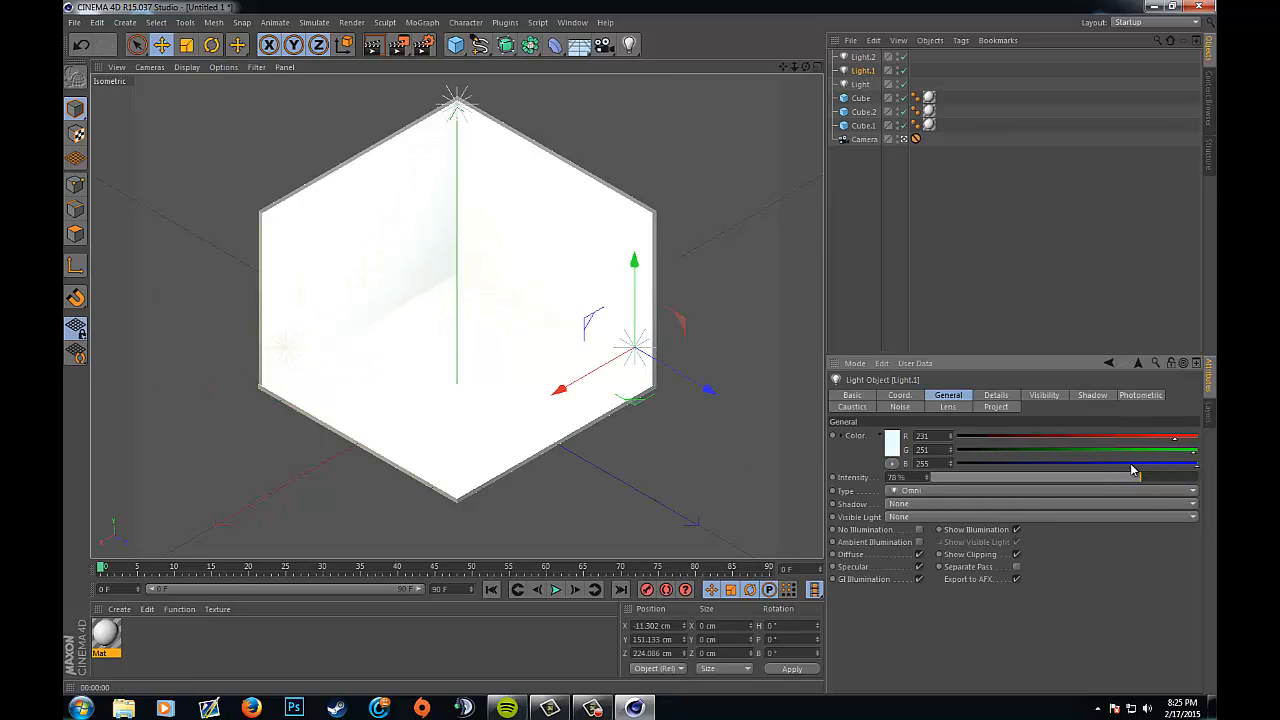
pyautogui.click(860, 84)
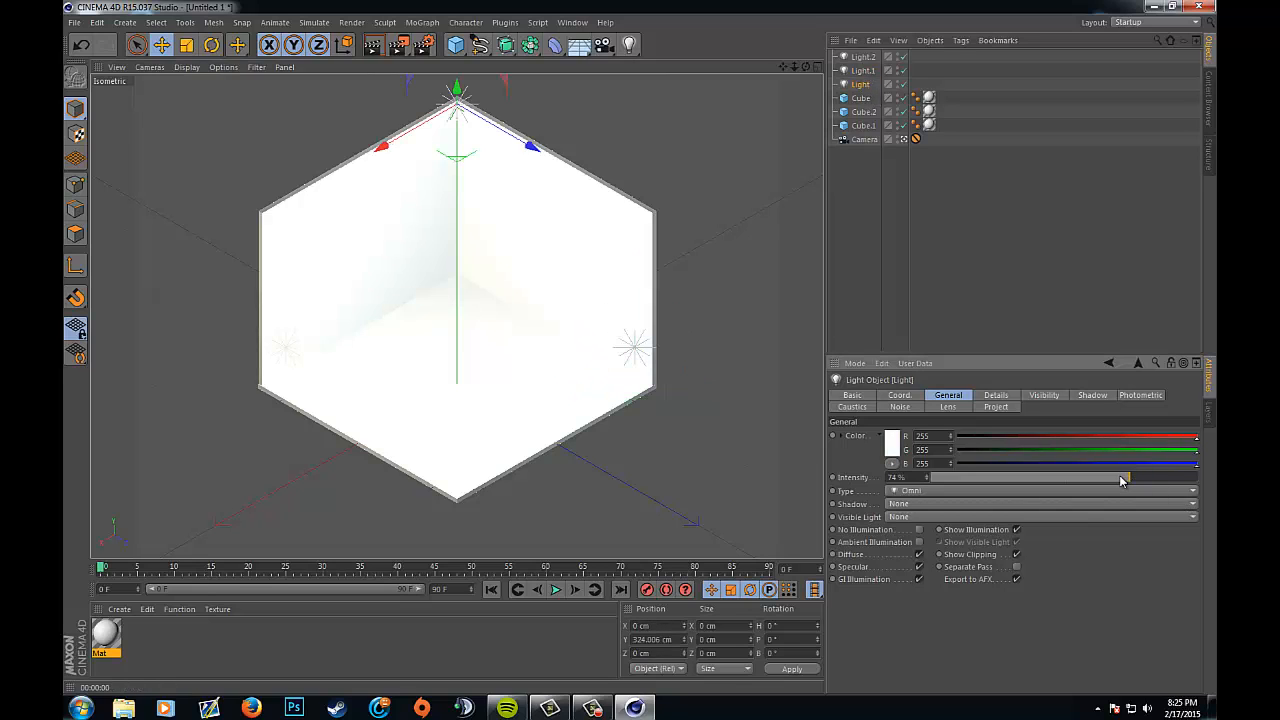
pyautogui.moveTo(1121, 481); pyautogui.dragTo(1106, 478)
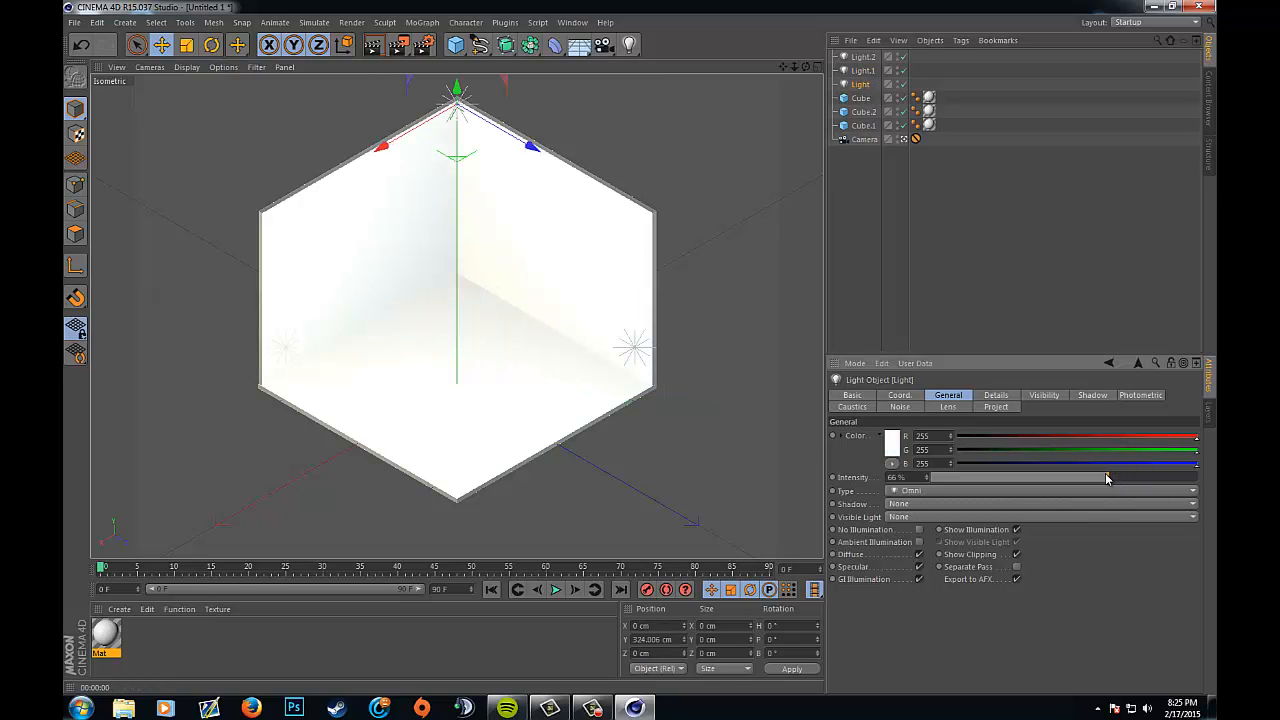
# - Lower the pale yellow light's intensity to 73%, render the view to check the lighting and clear the selection
pyautogui.click(860, 58)
pyautogui.moveTo(1186, 480); pyautogui.dragTo(1178, 477)
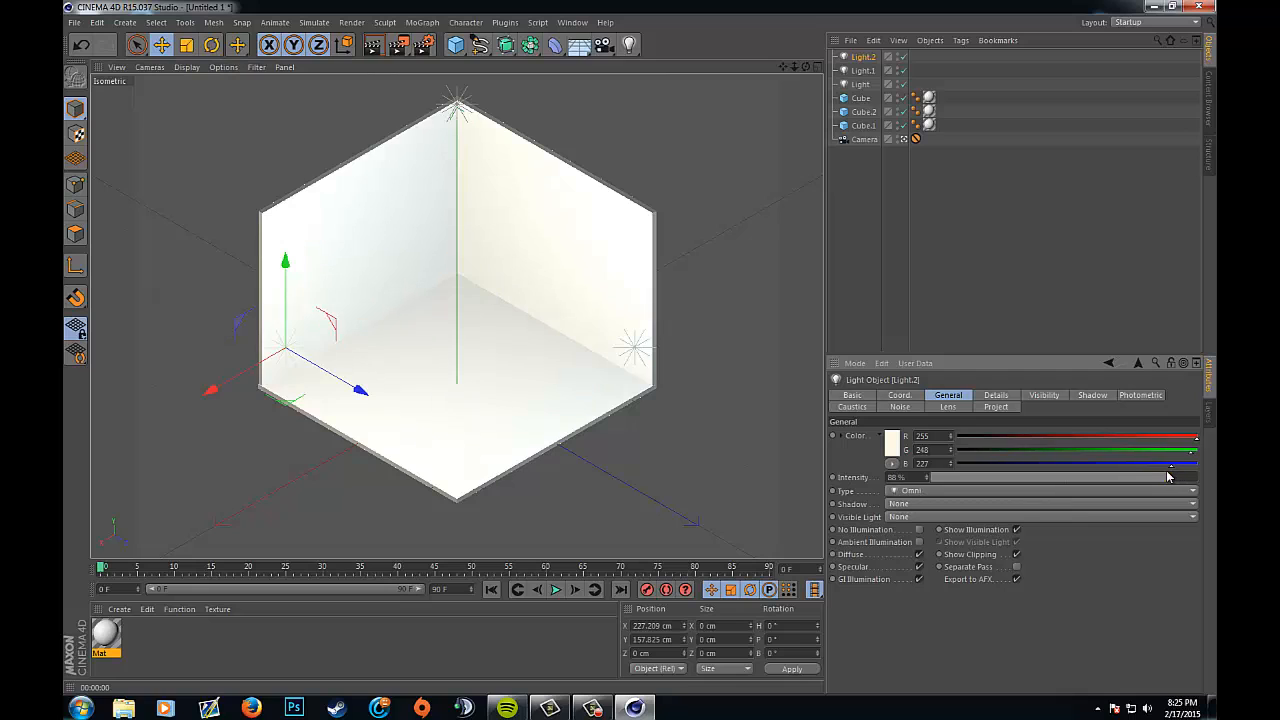
pyautogui.click(862, 71)
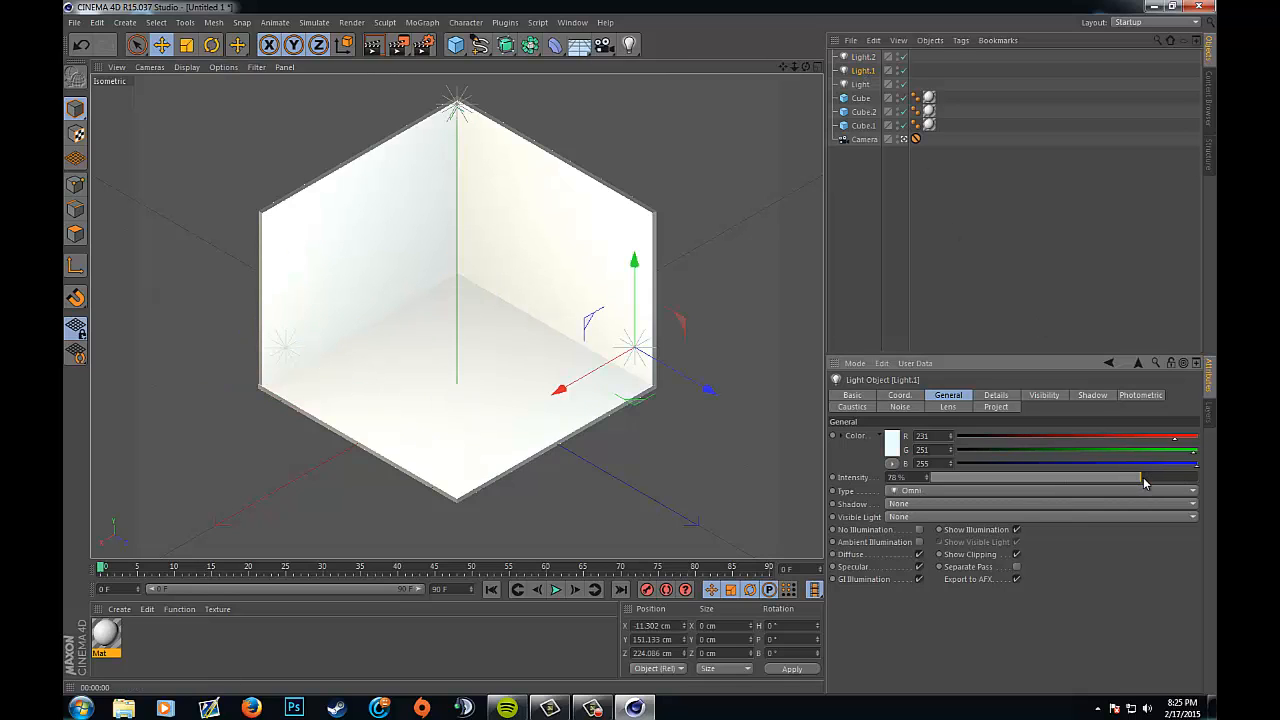
pyautogui.click(862, 57)
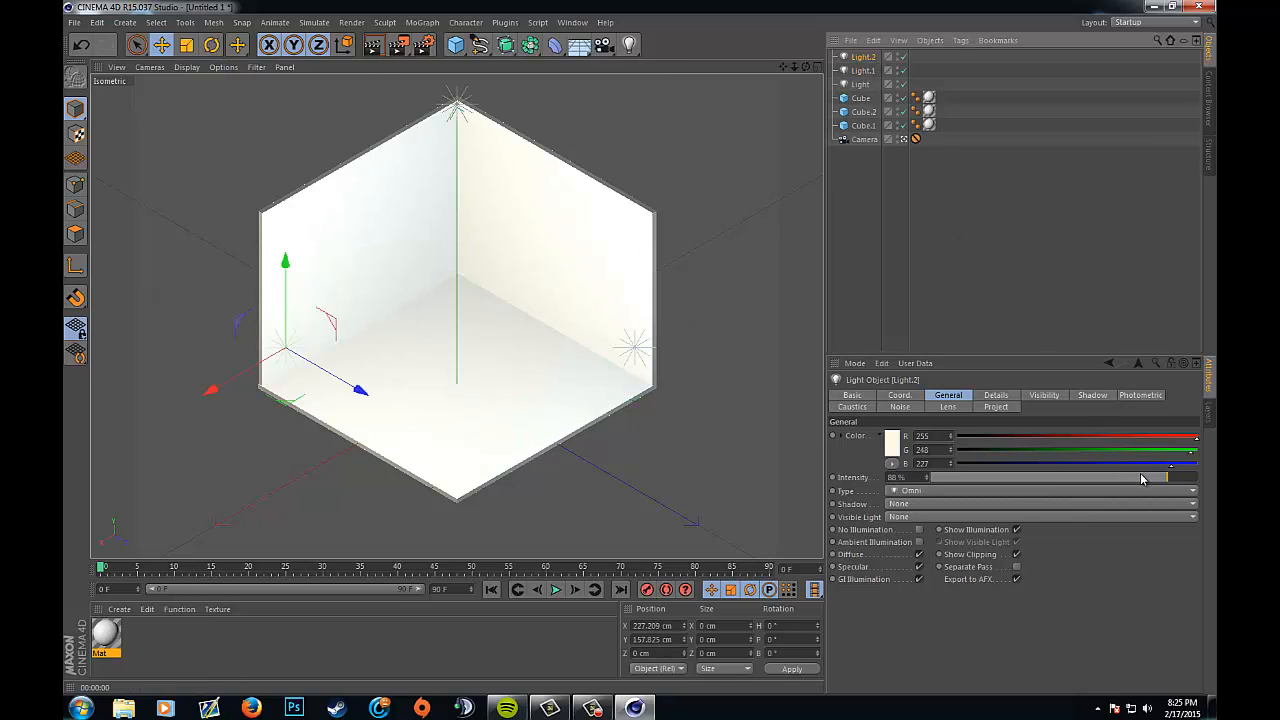
pyautogui.moveTo(1142, 478); pyautogui.dragTo(1131, 478)
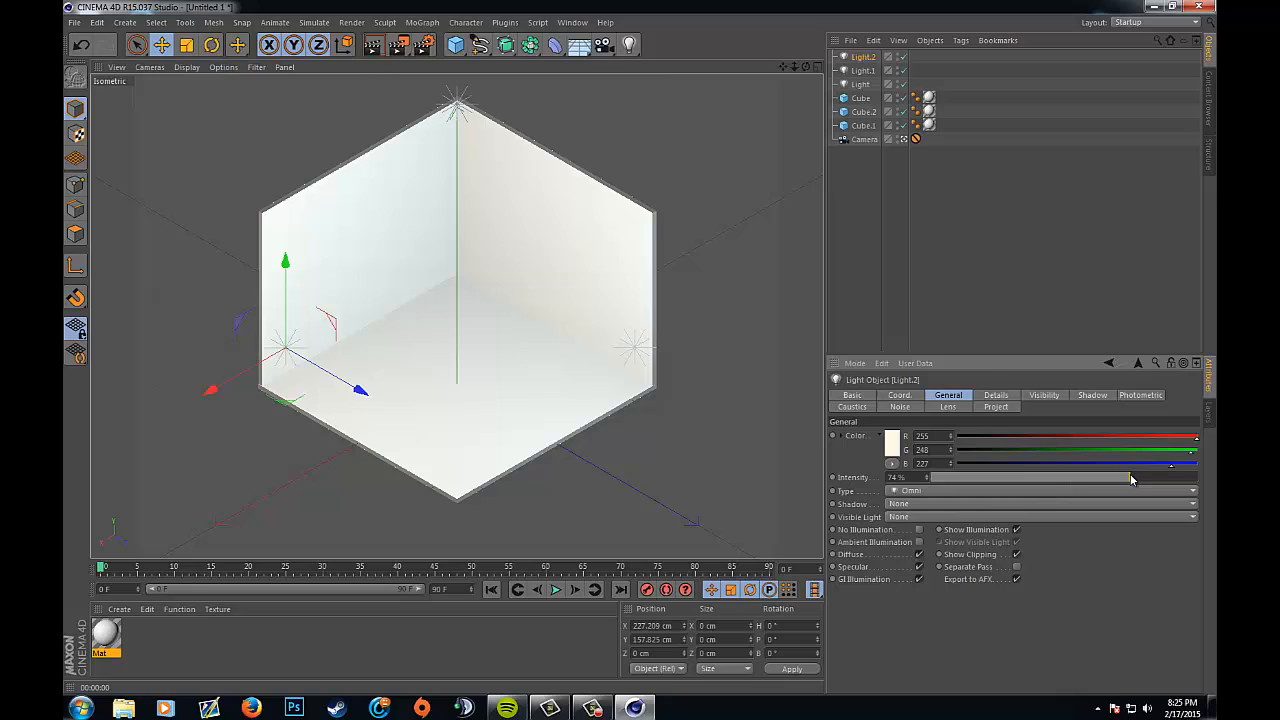
pyautogui.click(373, 45)
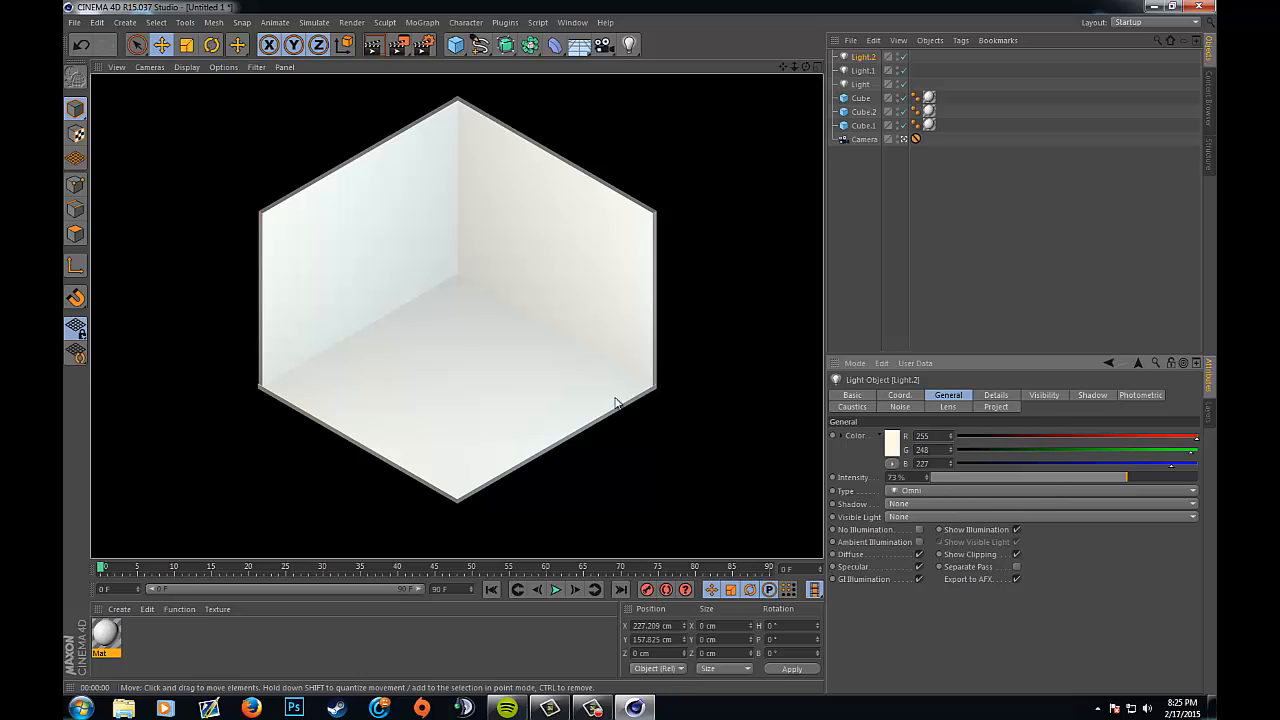
pyautogui.click(1007, 190)
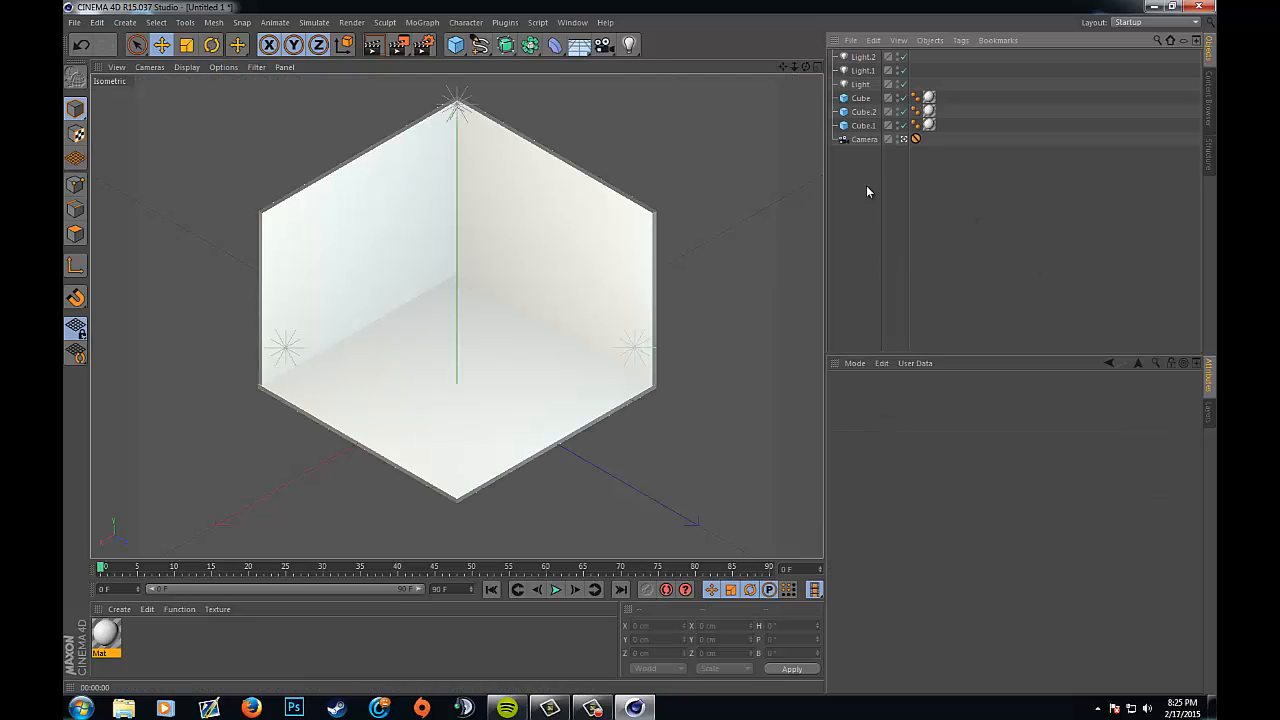
# - Leave the isometric camera and frame the room at an angle in the perspective view
pyautogui.click(904, 139)
pyautogui.press('h')
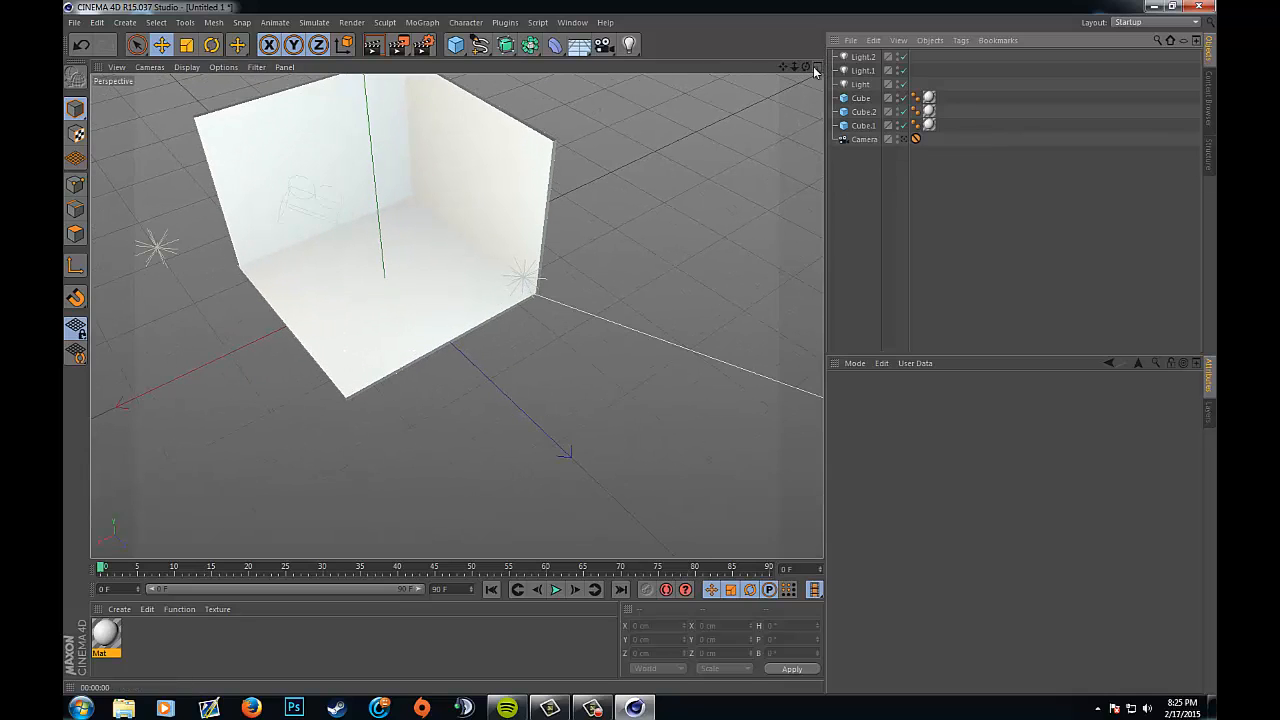
pyautogui.moveTo(806, 67); pyautogui.dragTo(641, 350)
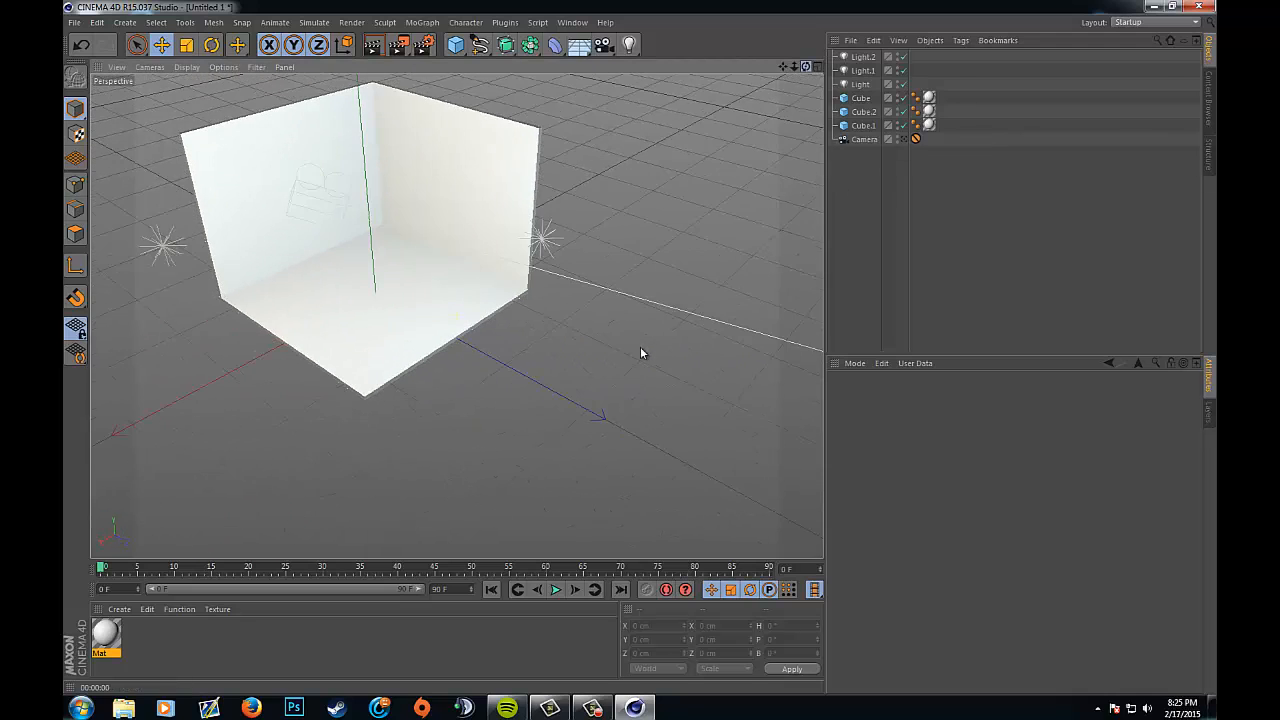
# - Set the render output to the 1680 x 1050 screen preset with a resolution of 300 DPI
pyautogui.click(425, 45)
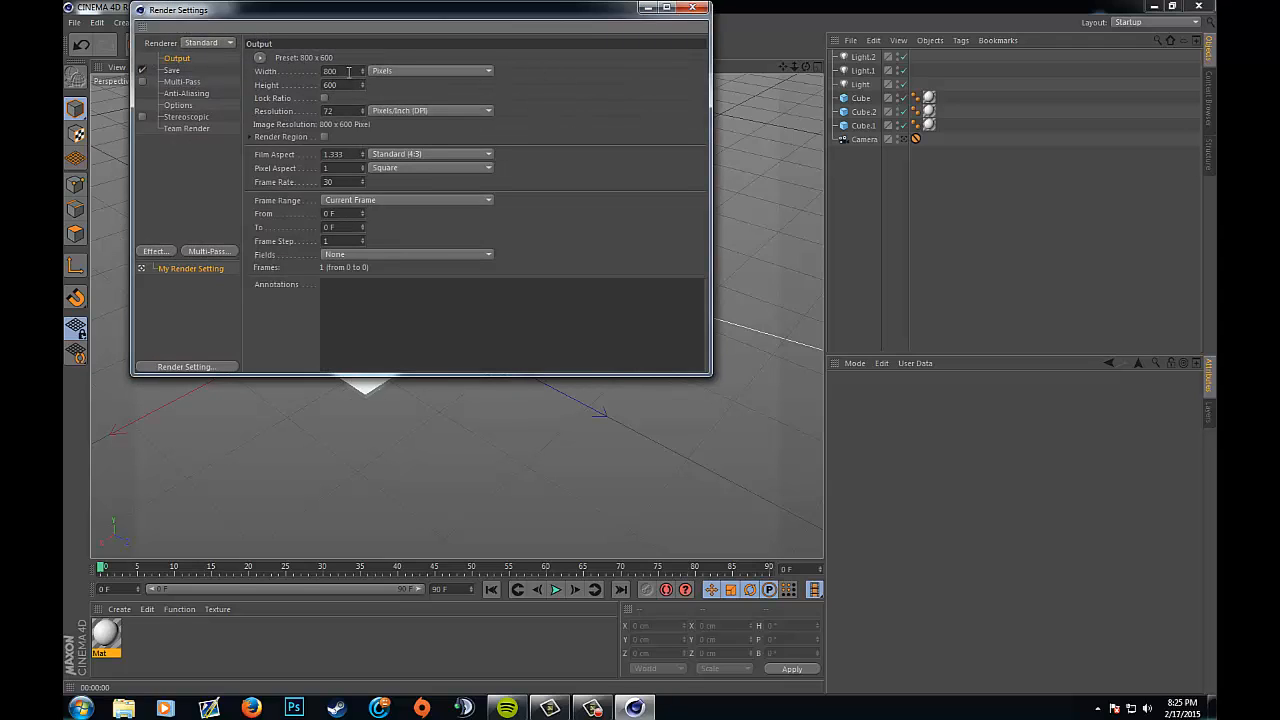
pyautogui.click(259, 58)
pyautogui.moveTo(268, 72)
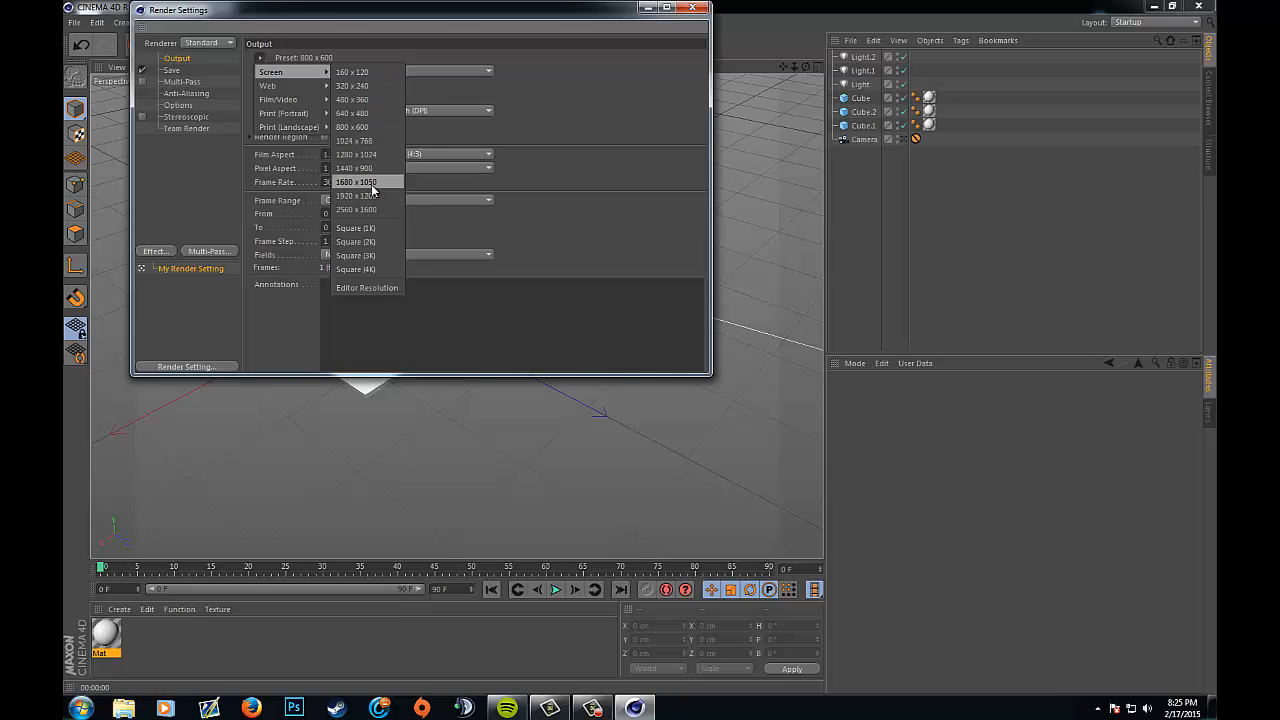
pyautogui.click(368, 182)
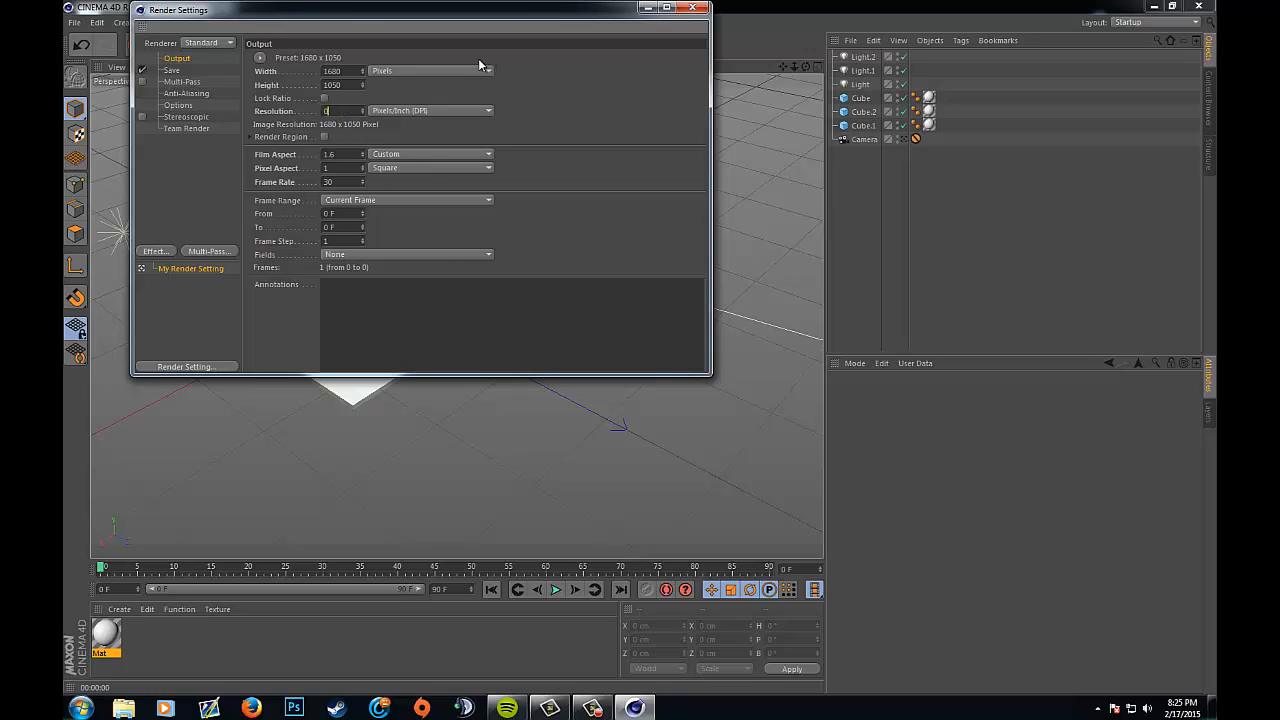
pyautogui.write('300')
# - Add the Ambient Occlusion and Global Illumination effects to the render settings
pyautogui.click(199, 366)
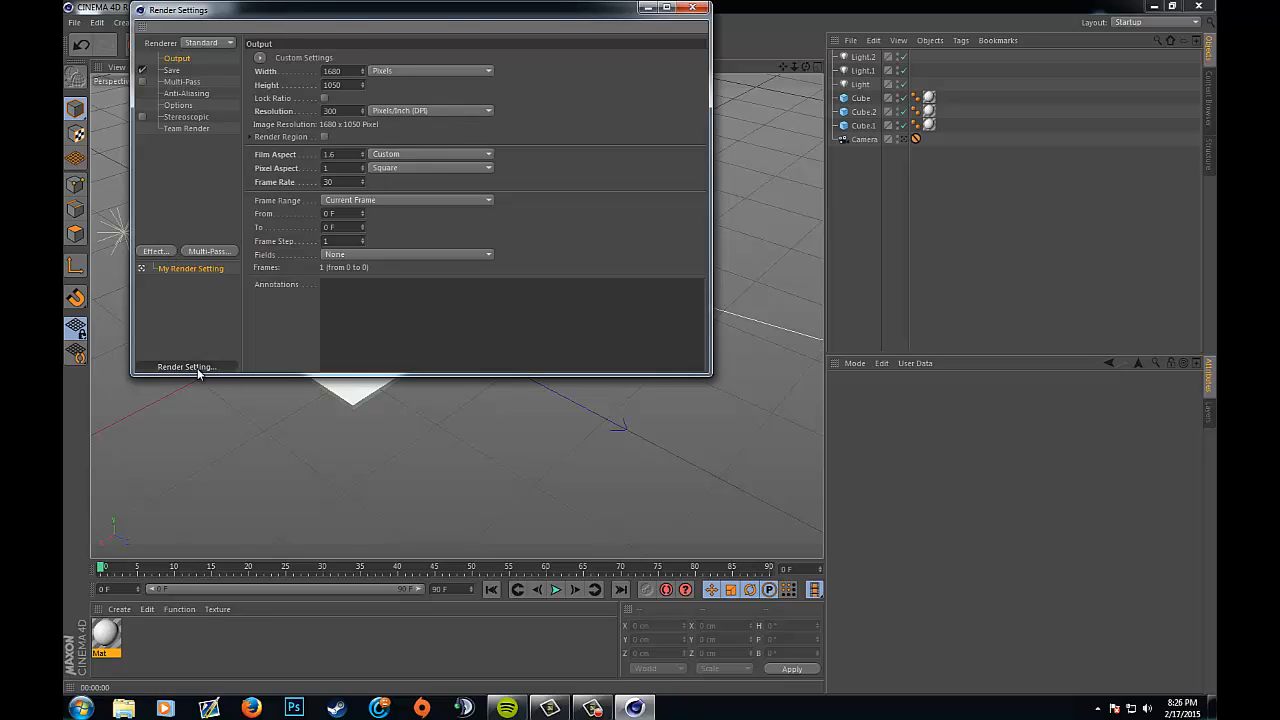
pyautogui.click(162, 251)
pyautogui.click(160, 250)
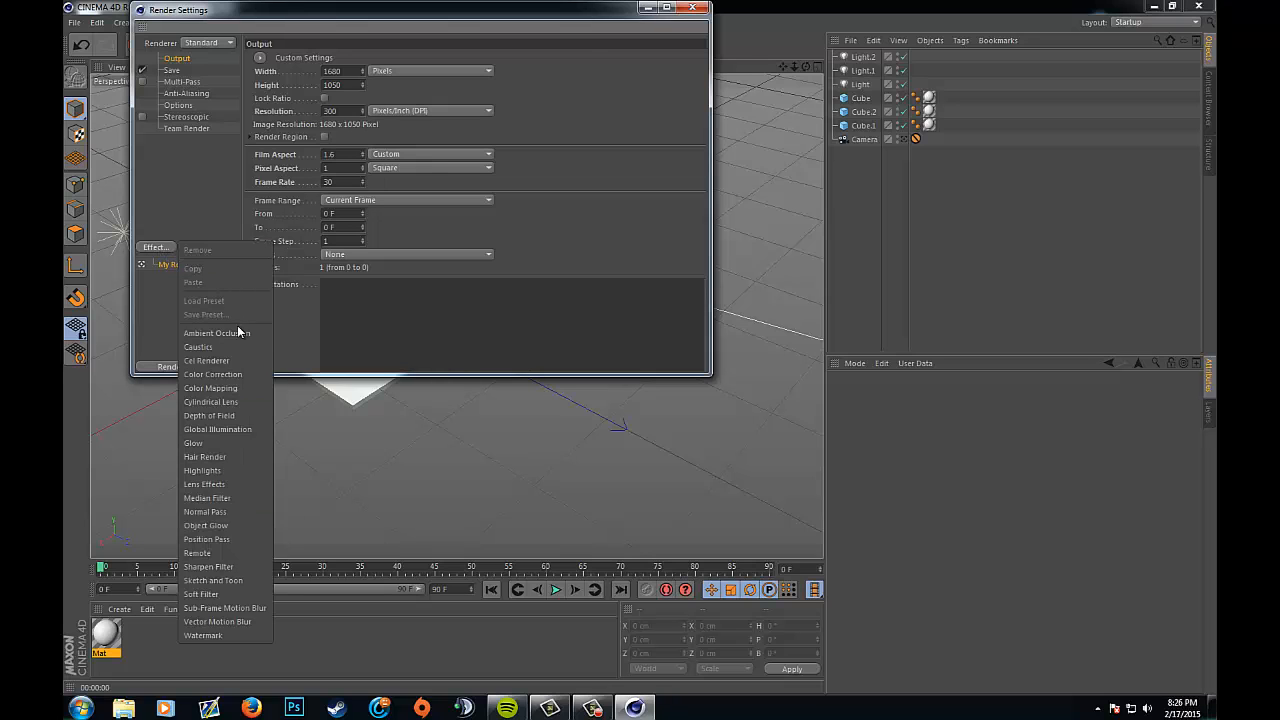
pyautogui.click(234, 334)
pyautogui.click(157, 248)
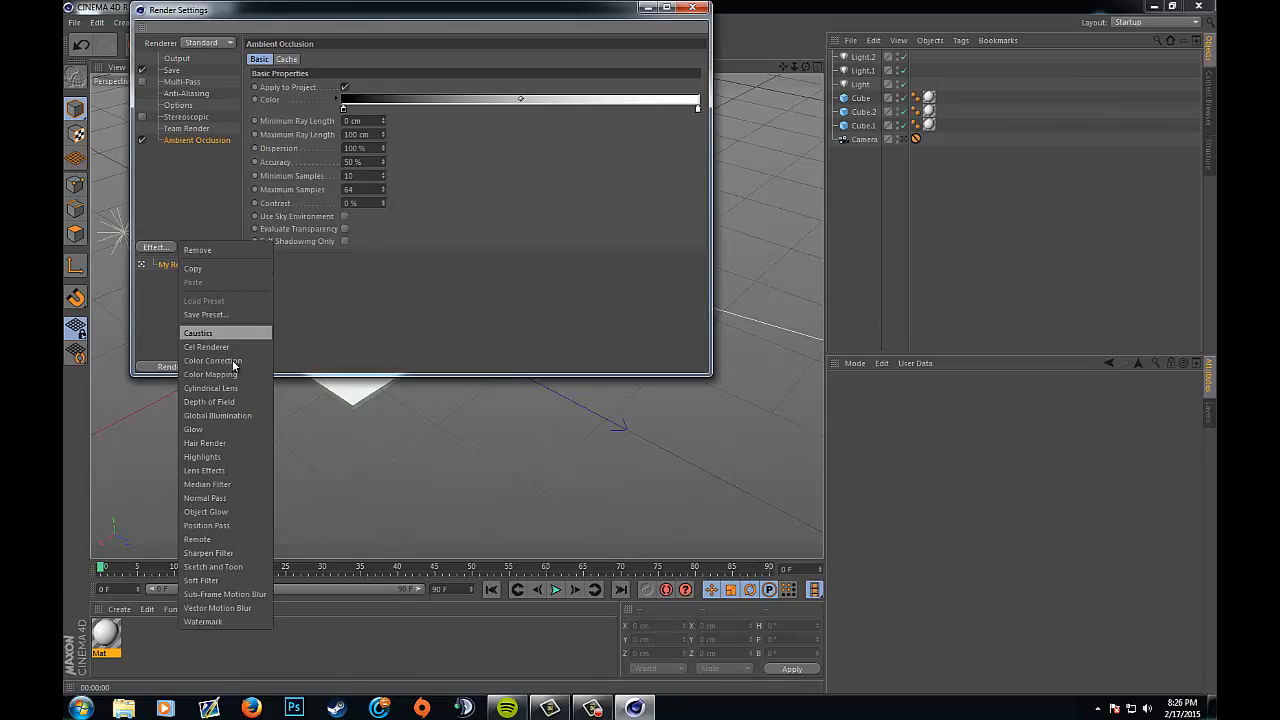
pyautogui.click(234, 415)
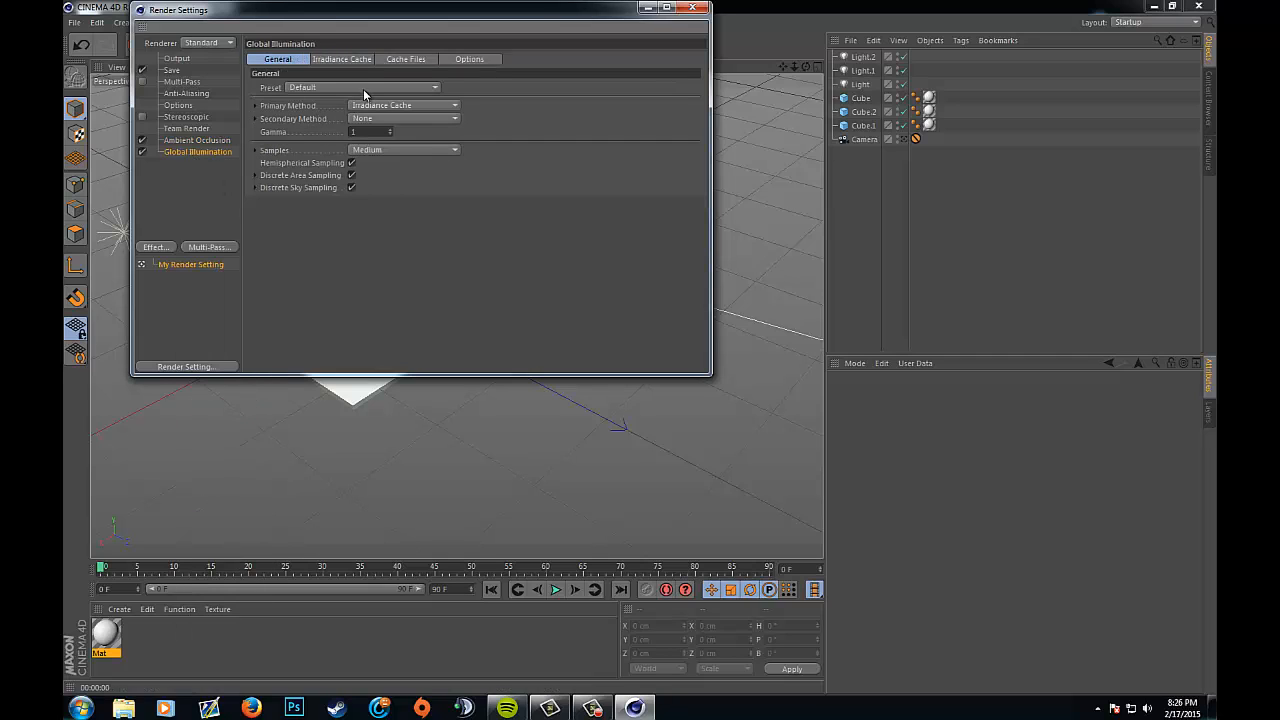
# - Set the Global Illumination samples to High, leaving the secondary method at None
pyautogui.click(385, 119)
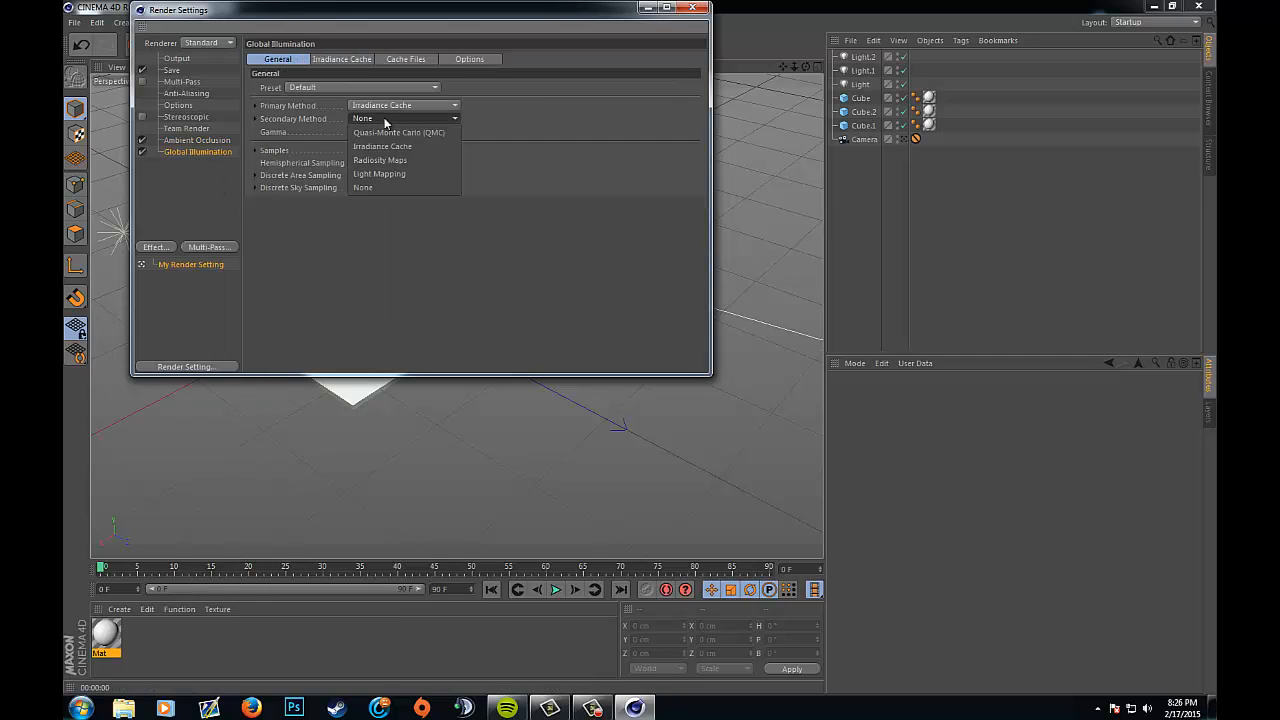
pyautogui.click(388, 121)
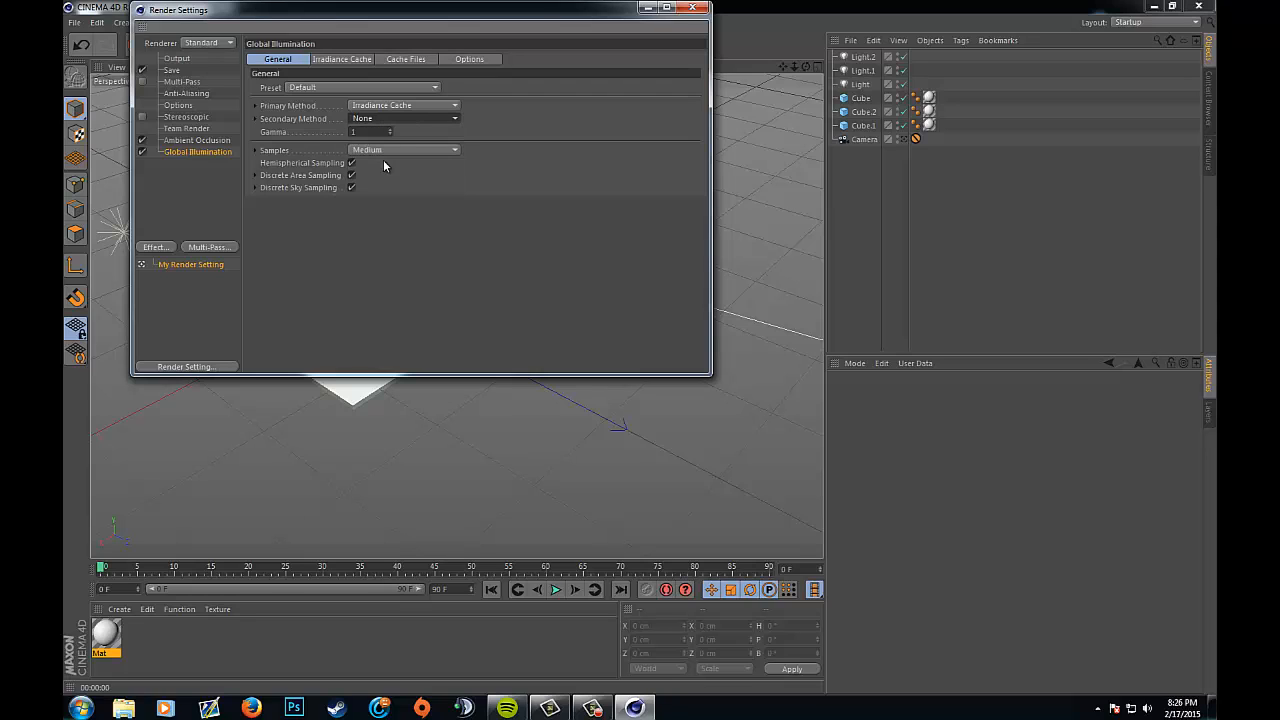
pyautogui.click(389, 151)
pyautogui.click(389, 151)
pyautogui.click(390, 152)
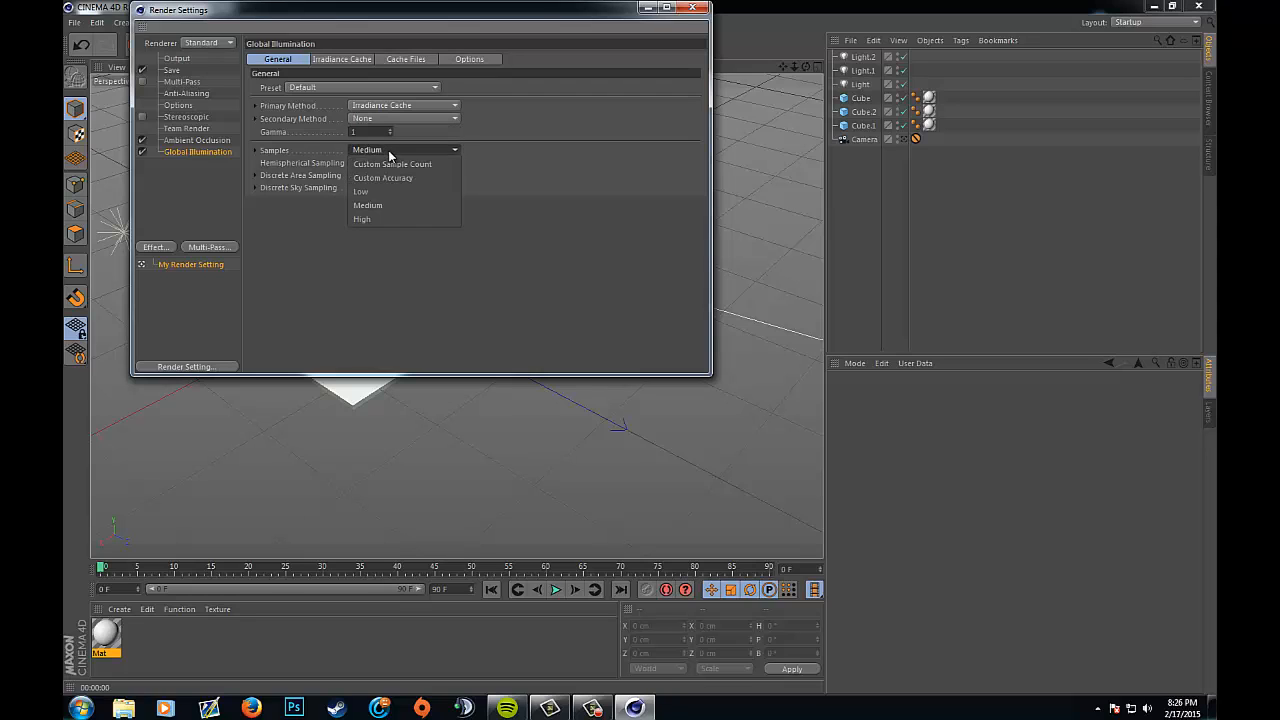
pyautogui.click(385, 219)
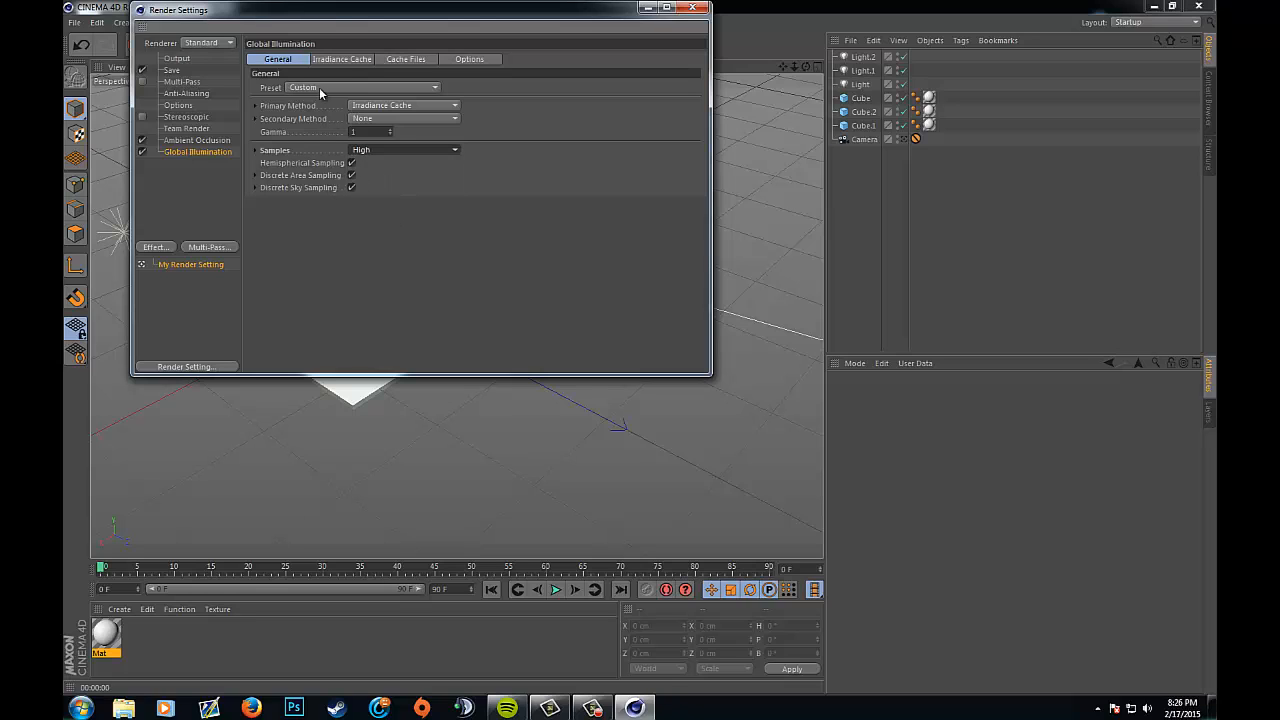
# - Review the remaining Global Illumination options and the Ambient Occlusion settings, and close the render settings
pyautogui.click(343, 57)
pyautogui.click(389, 59)
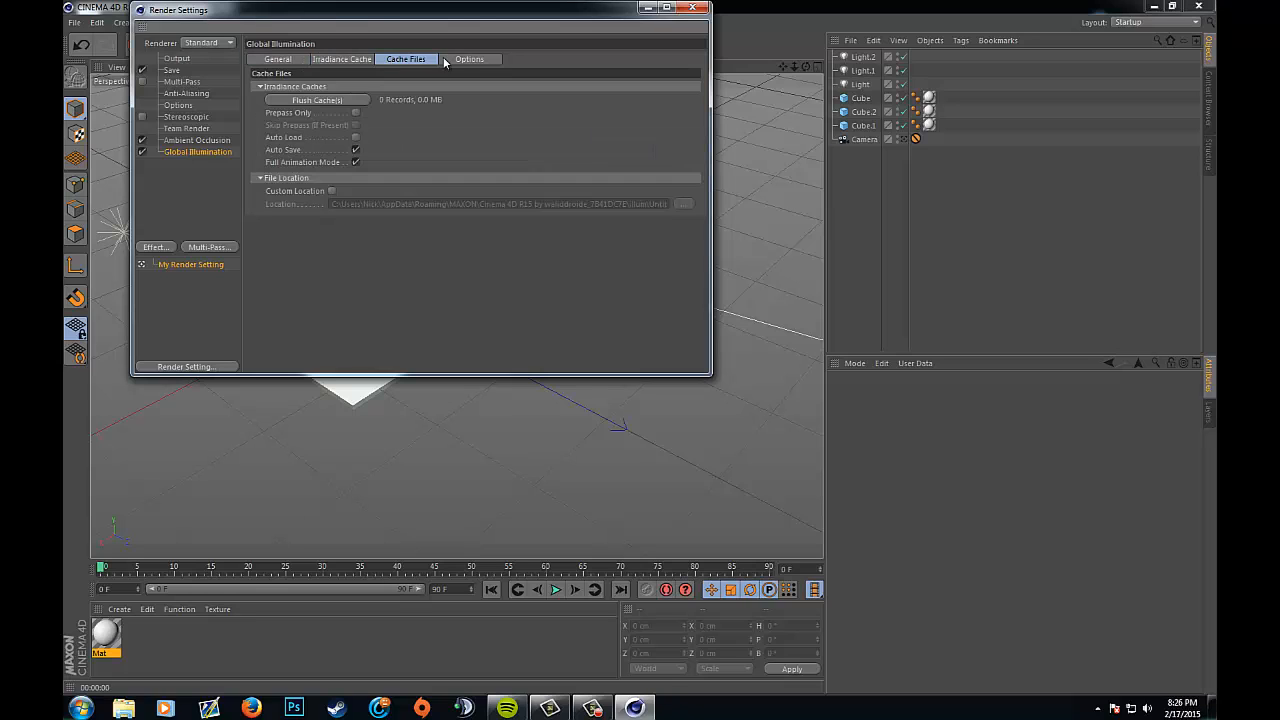
pyautogui.click(469, 59)
pyautogui.click(341, 59)
pyautogui.click(285, 59)
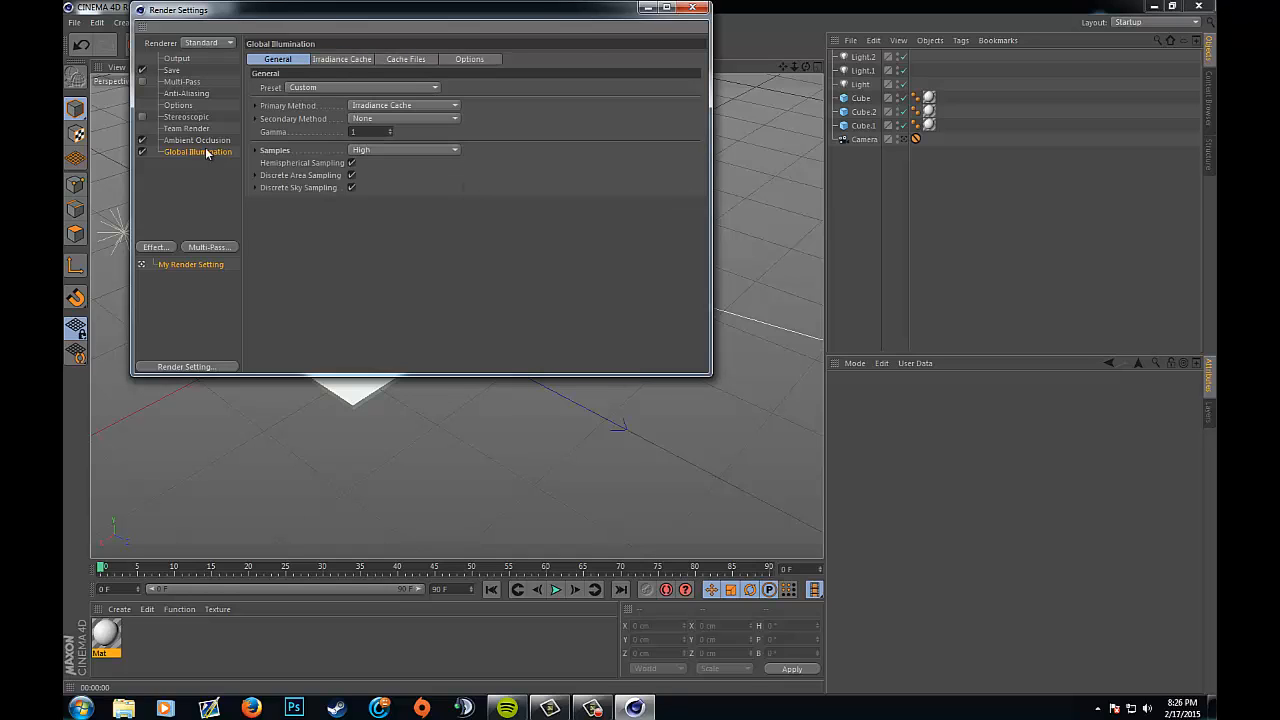
pyautogui.click(209, 141)
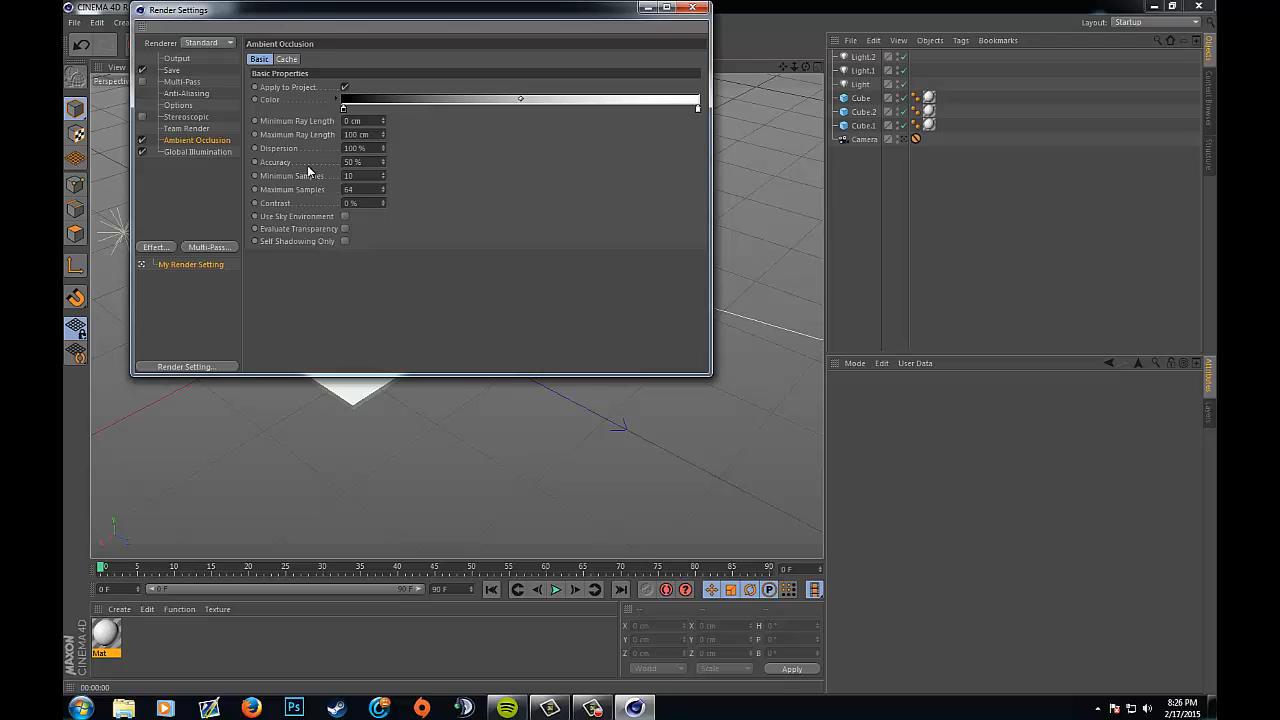
pyautogui.click(692, 7)
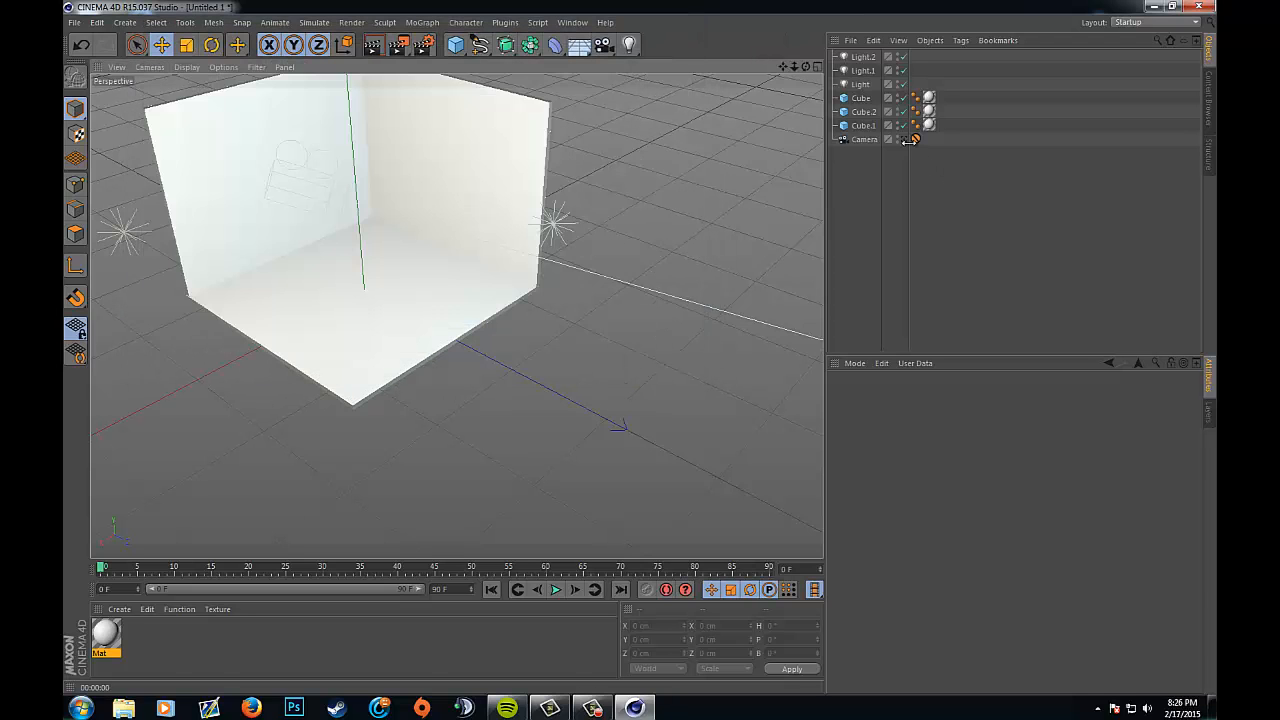
# - Look through the camera, move its Protection tag onto Cube.1, and reframe the camera so the whole room is centred with a margin around it
pyautogui.click(904, 140)
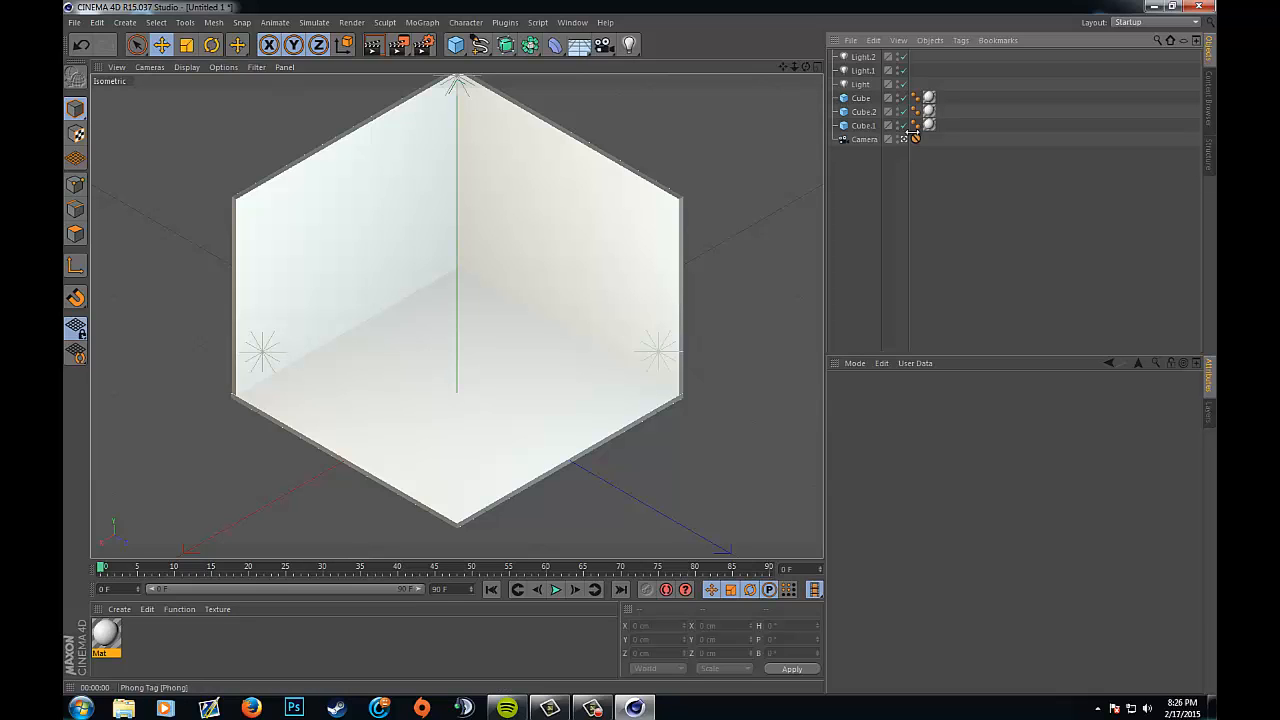
pyautogui.moveTo(915, 139); pyautogui.dragTo(942, 124)
pyautogui.scroll(-3, 509, 194)
pyautogui.scroll(1, 514, 200)
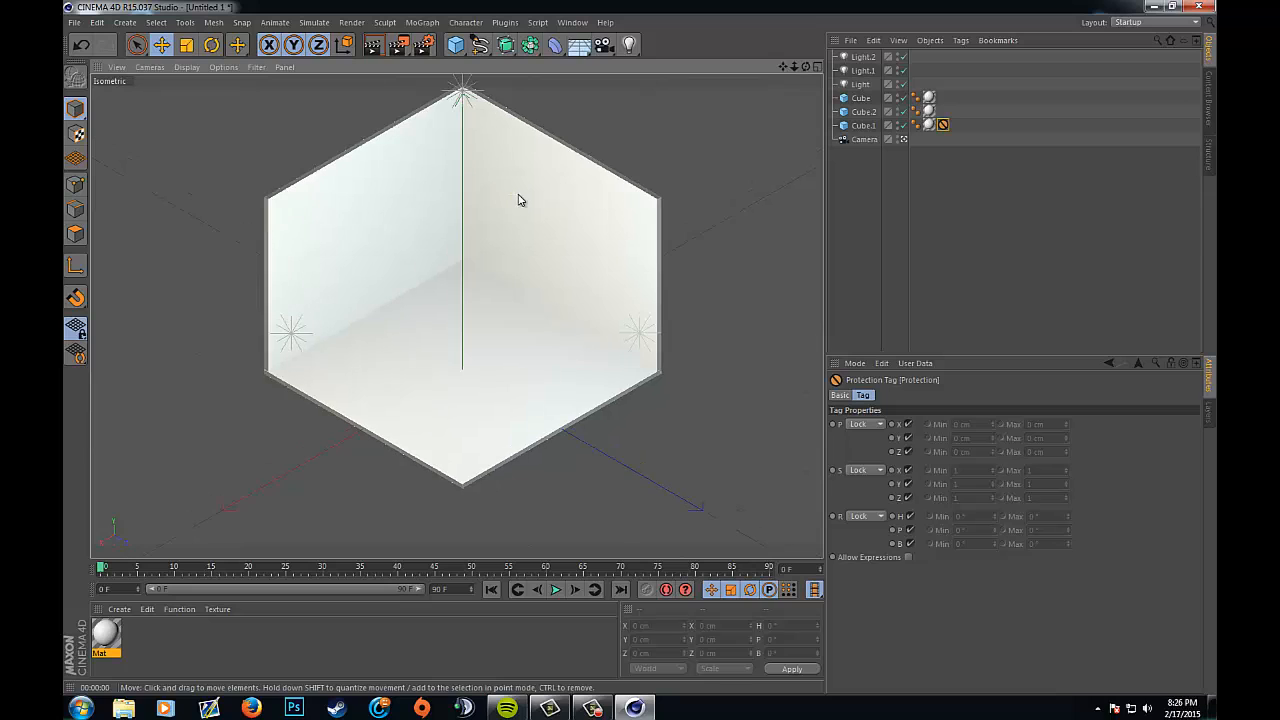
pyautogui.moveTo(783, 67); pyautogui.dragTo(778, 92)
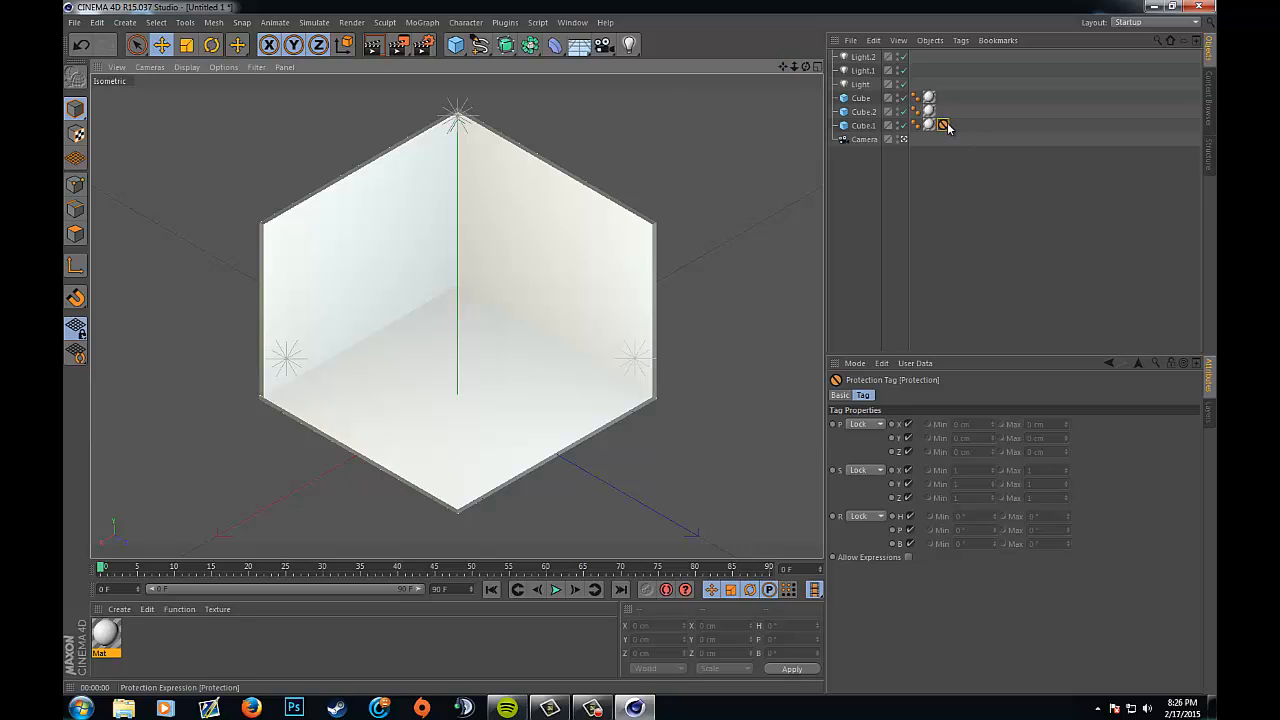
# - Return the Protection tag from Cube.1 to the camera and render a preview of the room in the viewport
pyautogui.moveTo(945, 126); pyautogui.dragTo(914, 140)
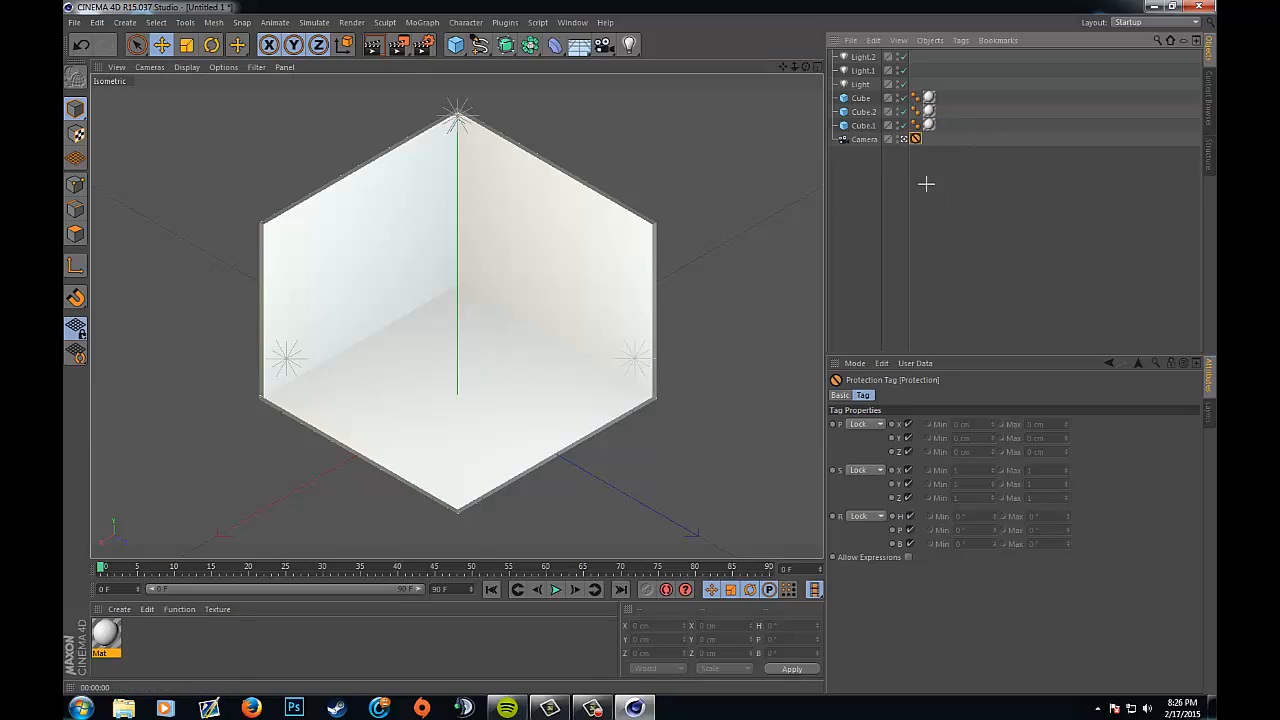
pyautogui.click(926, 184)
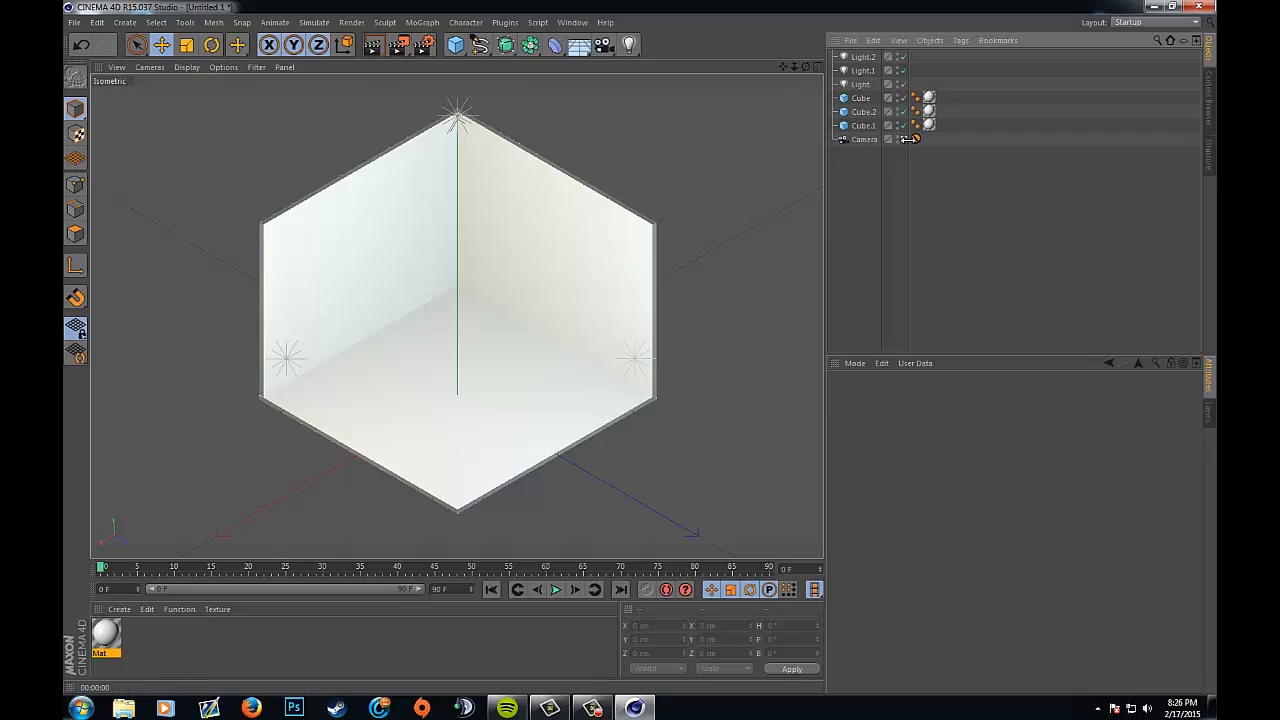
pyautogui.click(389, 44)
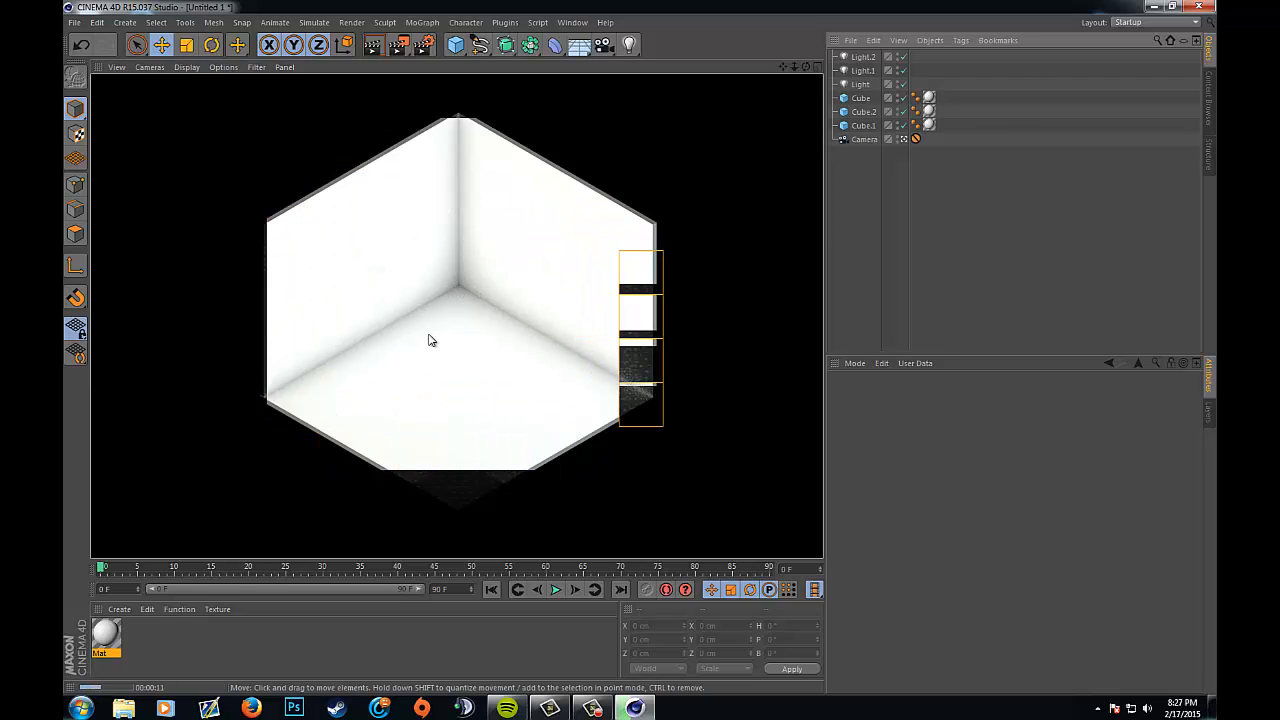
pyautogui.click(909, 248)
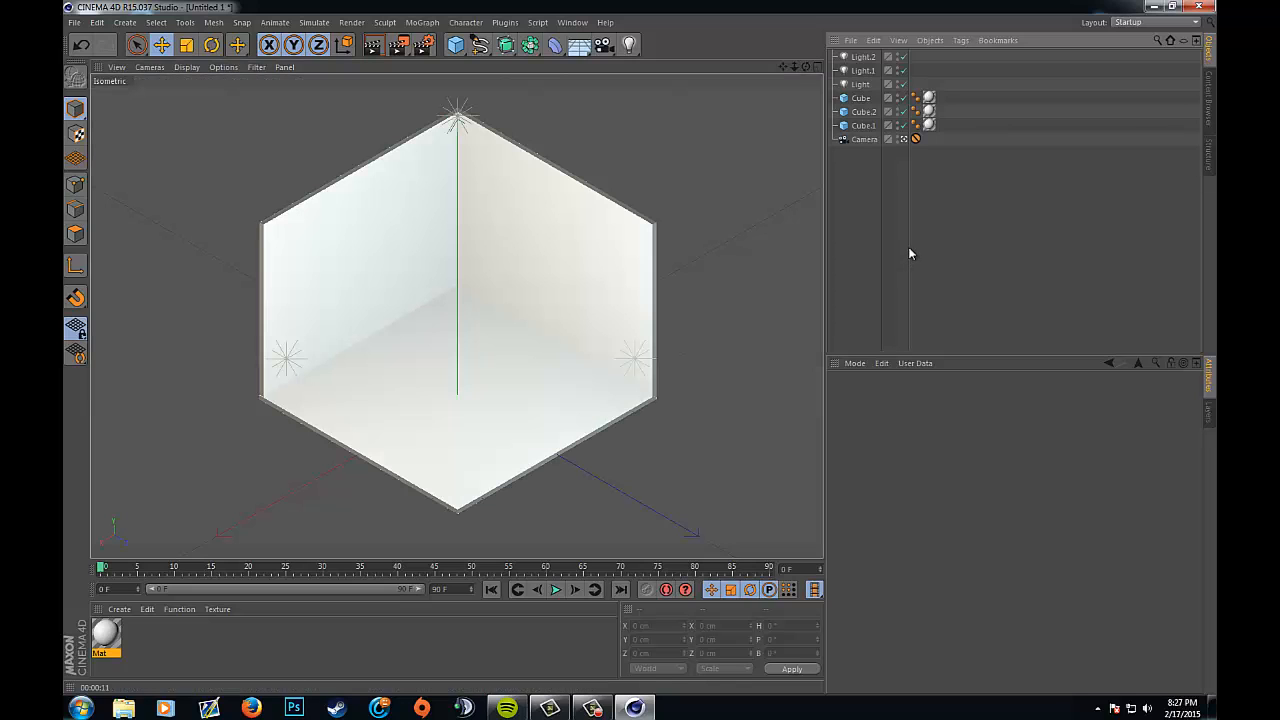
# - Set the render's save location to the Desktop with the file name Low Poly Room Tutorial
pyautogui.click(423, 47)
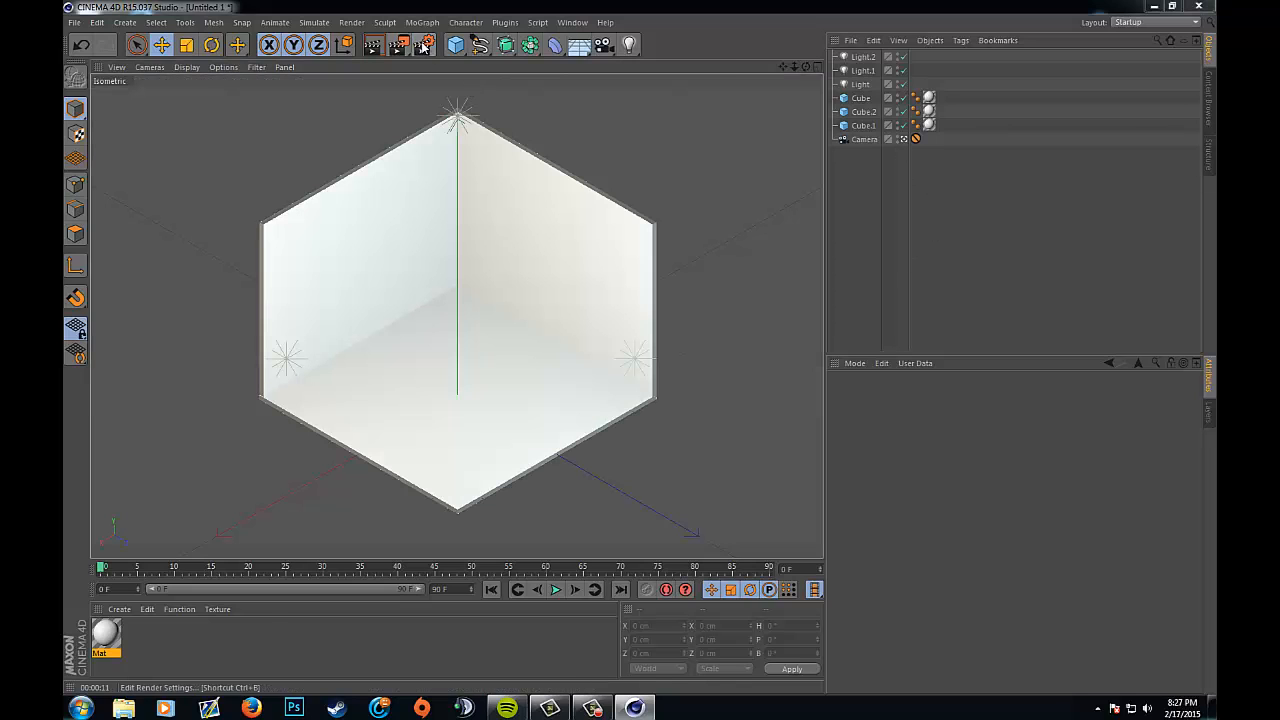
pyautogui.click(174, 68)
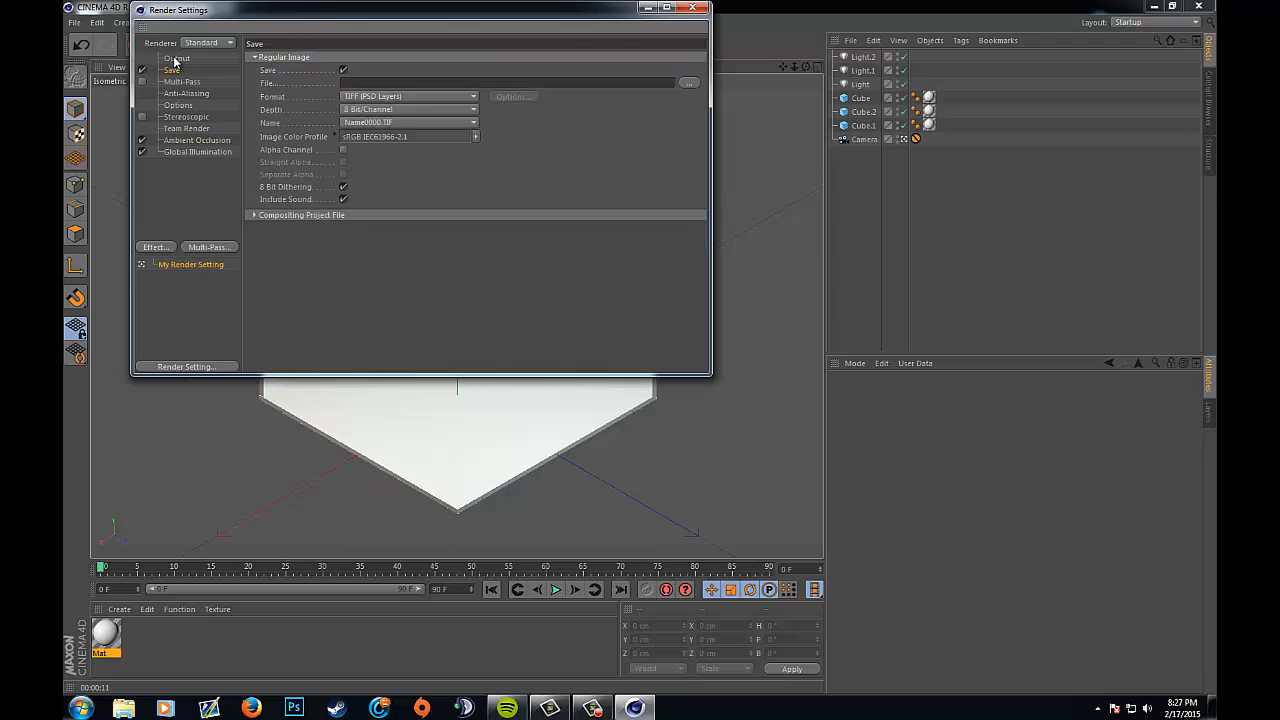
pyautogui.click(692, 82)
pyautogui.click(192, 129)
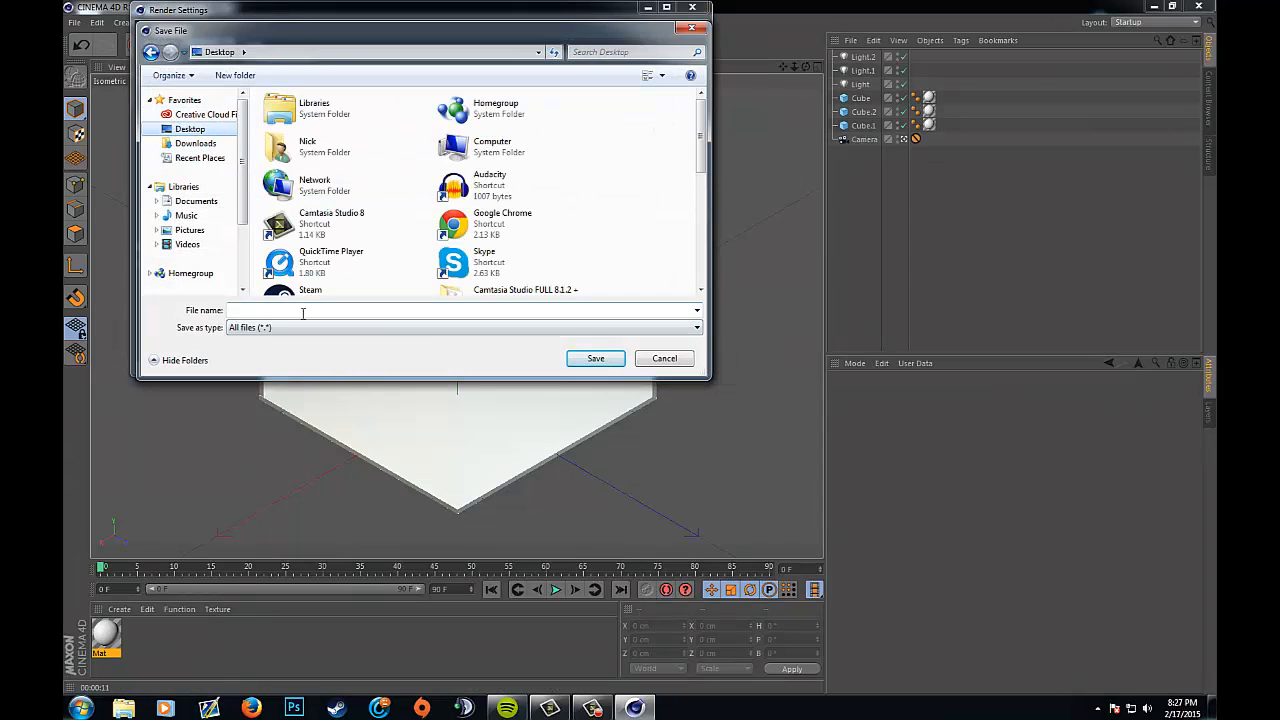
pyautogui.write('Low P')
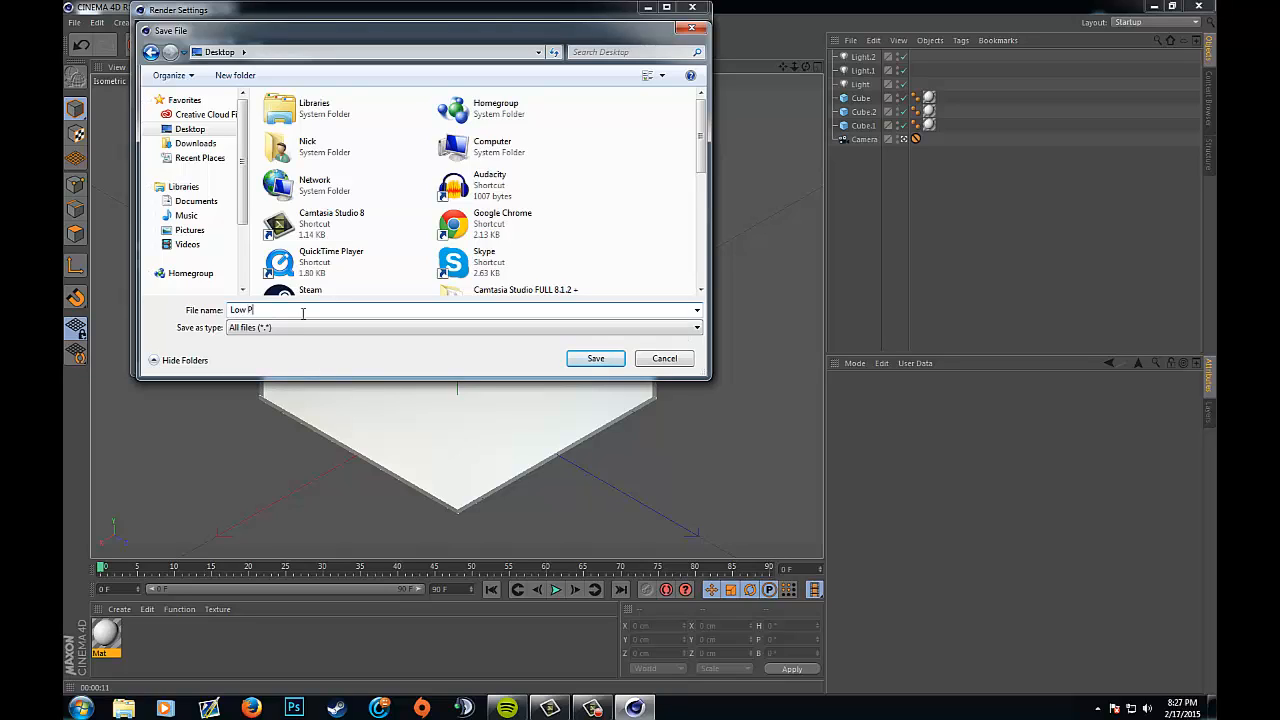
pyautogui.write('oly Room Tutorial')
pyautogui.click(597, 362)
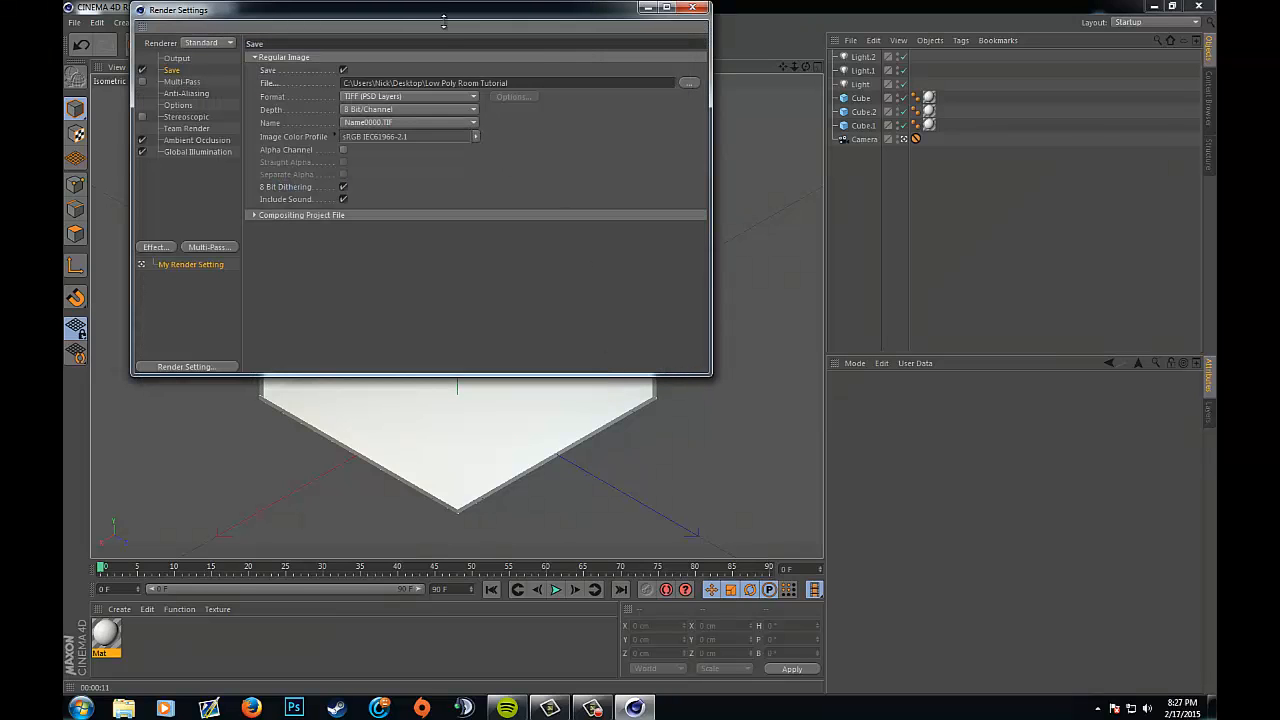
# - Set the saved image format to PNG and close the render settings
pyautogui.moveTo(443, 14); pyautogui.dragTo(539, 206)
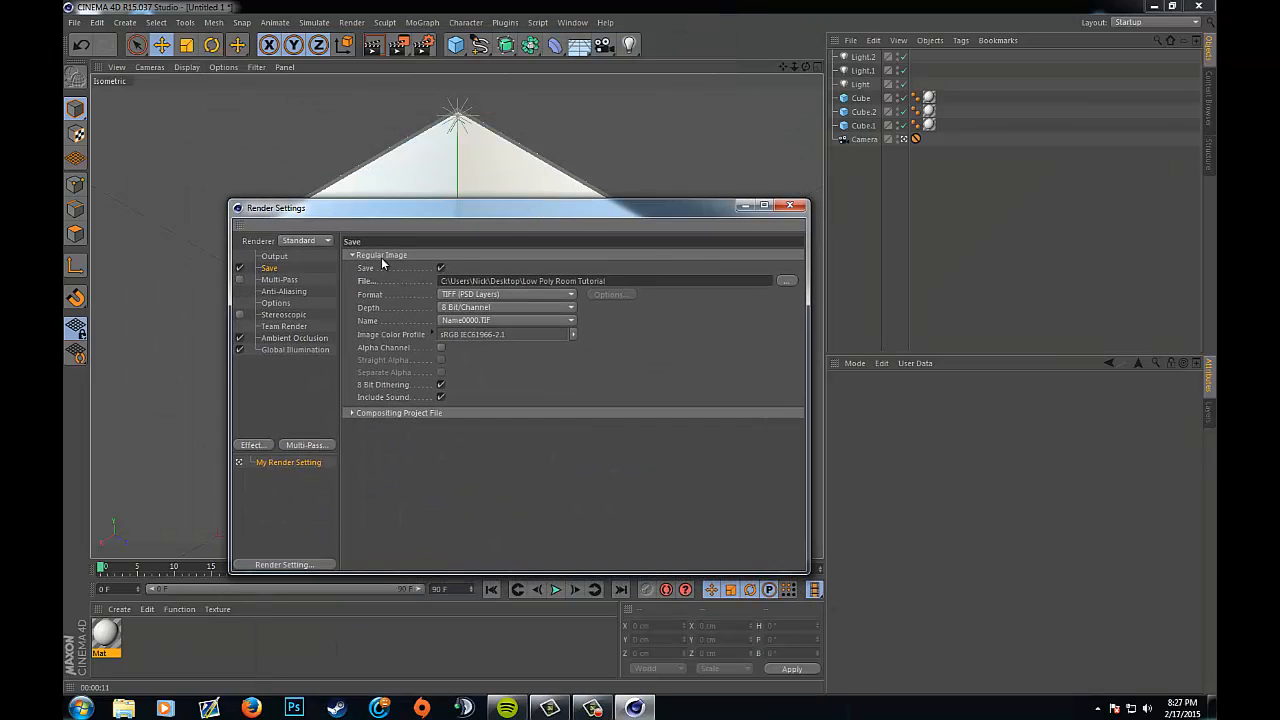
pyautogui.click(517, 295)
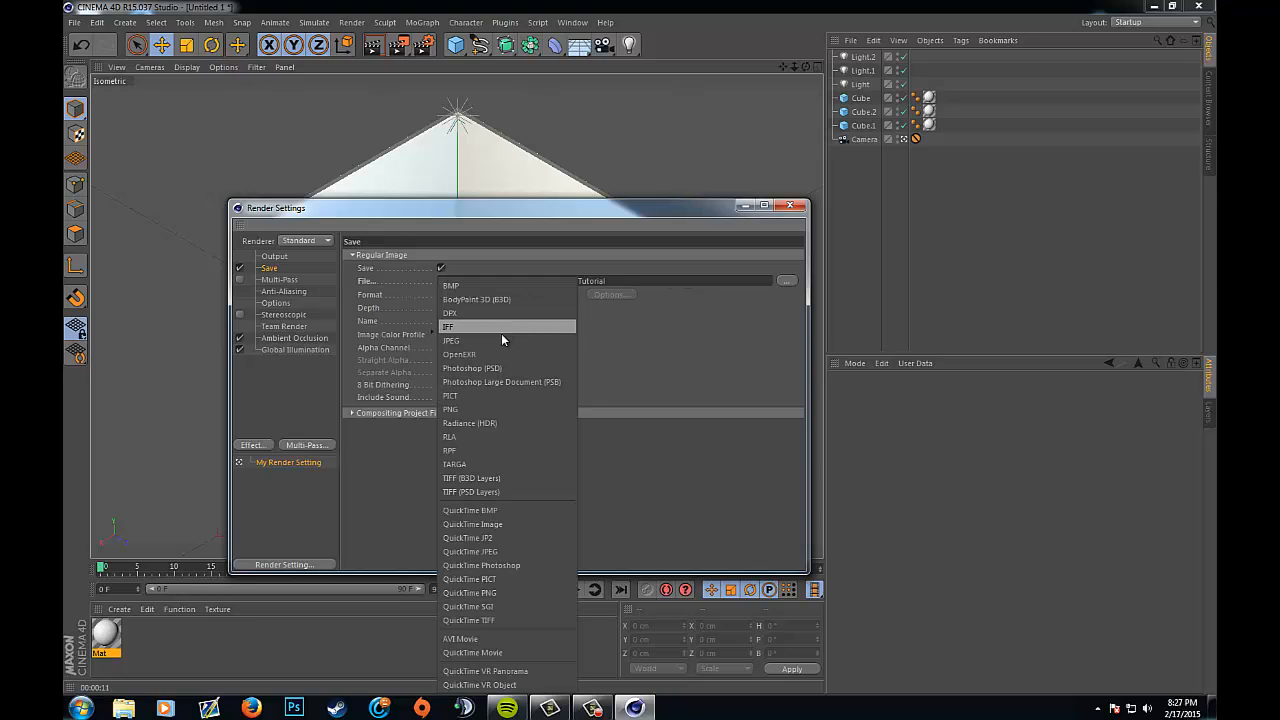
pyautogui.click(470, 409)
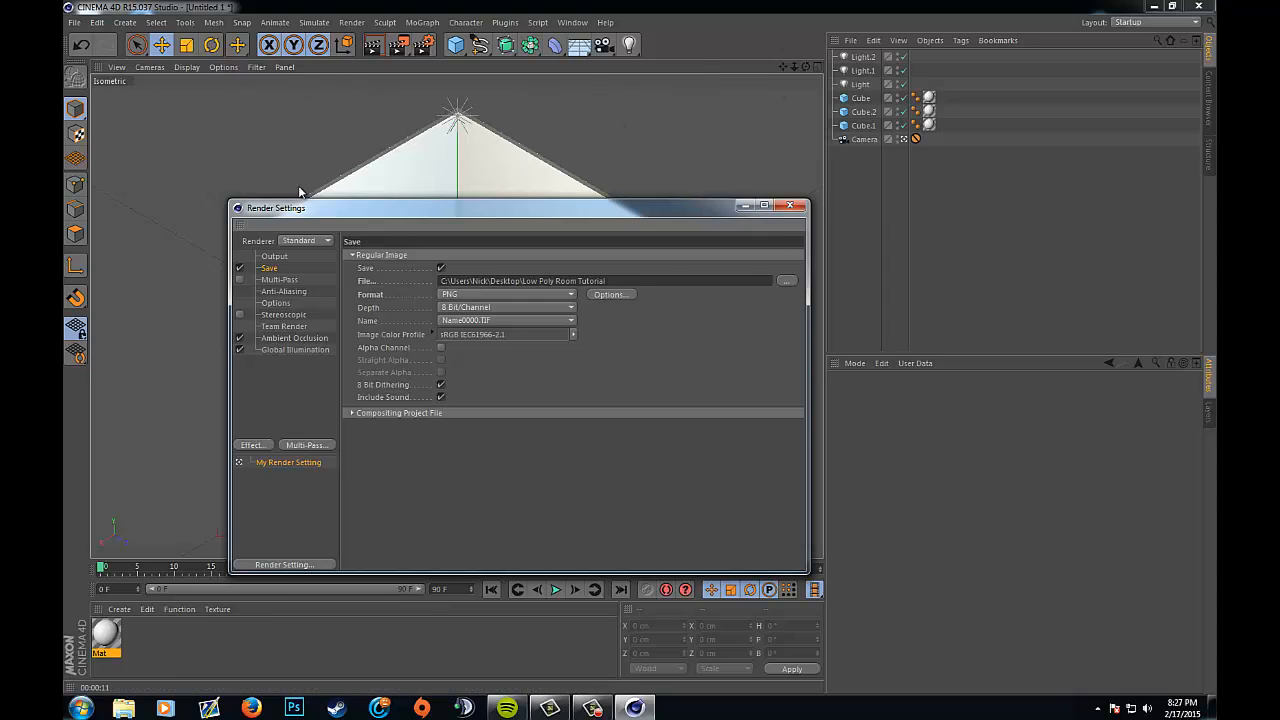
pyautogui.click(792, 206)
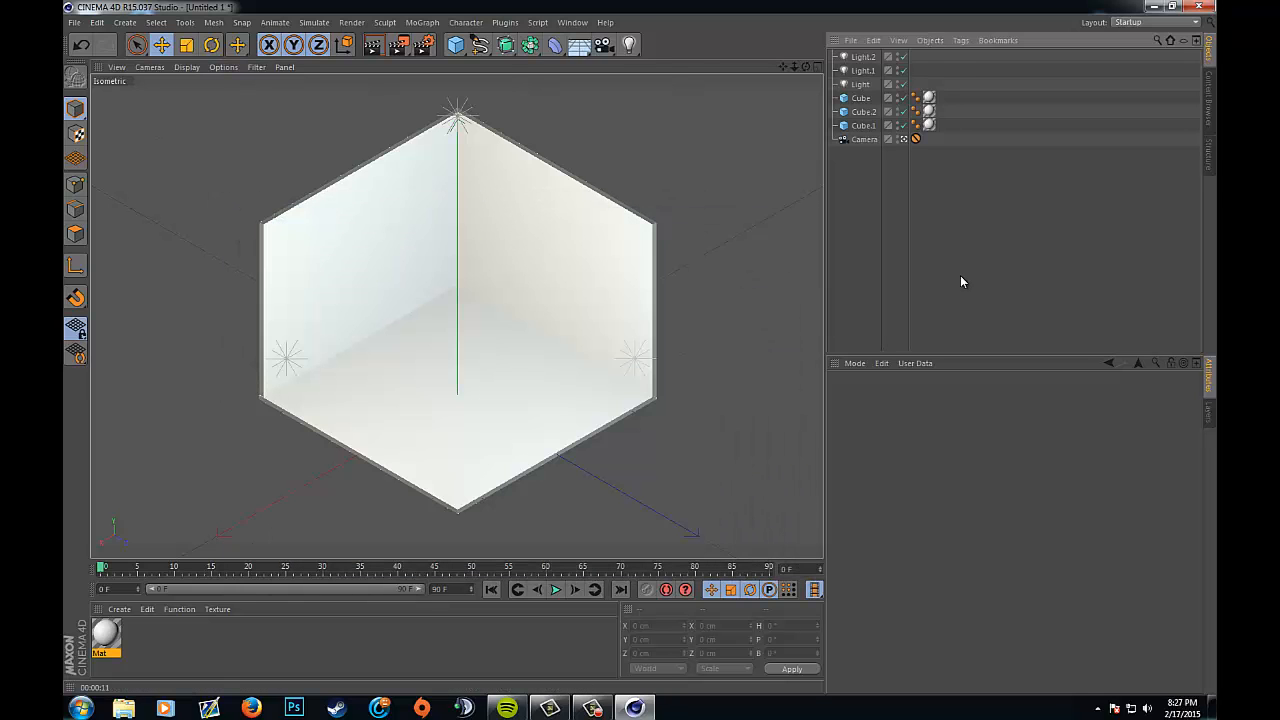
# - Save the project on the Desktop as Low Poly Tutorial
pyautogui.hotkey('ctrl', 's')
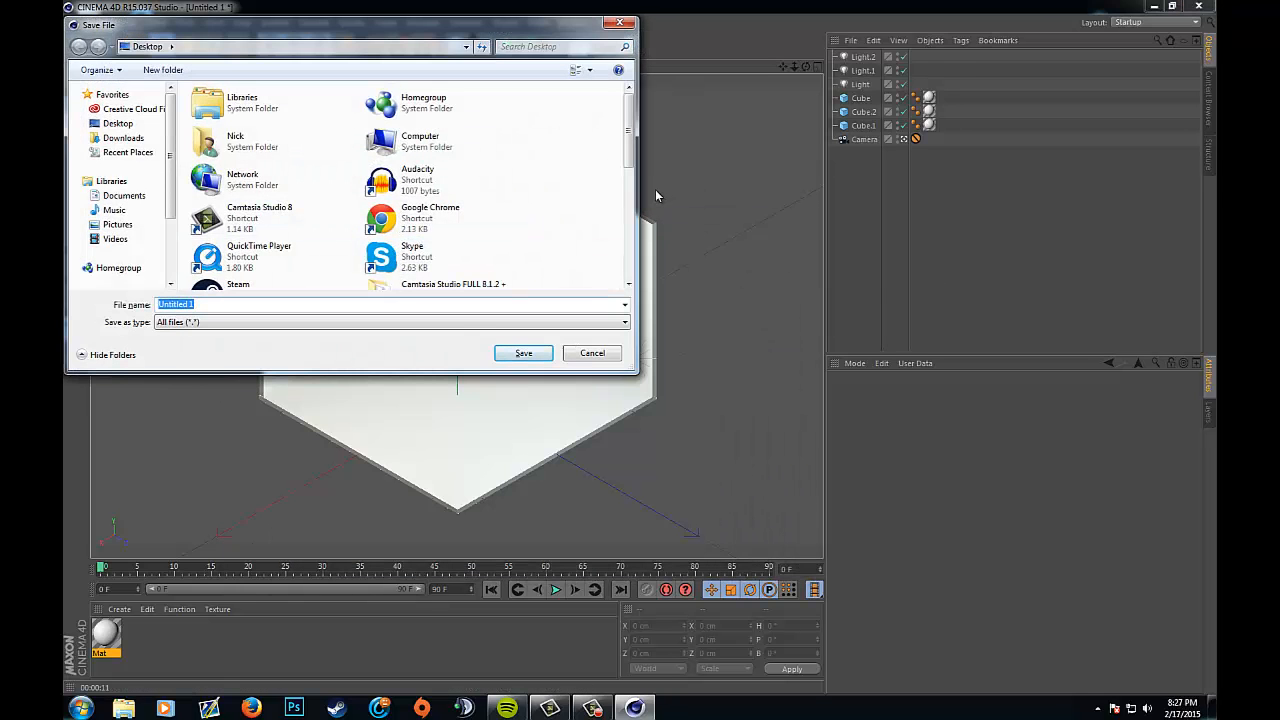
pyautogui.write('Low Poly TUt')
pyautogui.press('BackSpace')
pyautogui.press('BackSpace')
pyautogui.write('utorial')
pyautogui.press('Return')
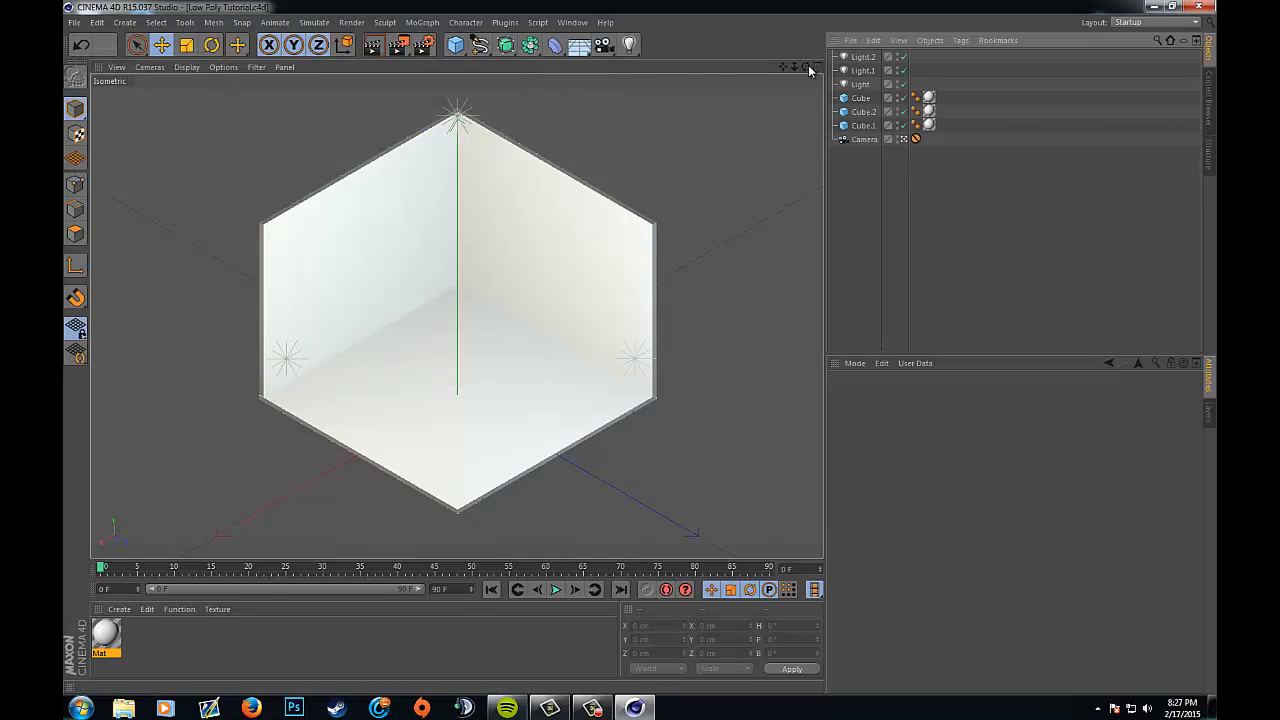
# - Leave the camera view to inspect the room from another angle, and return to the isometric camera view
pyautogui.click(904, 139)
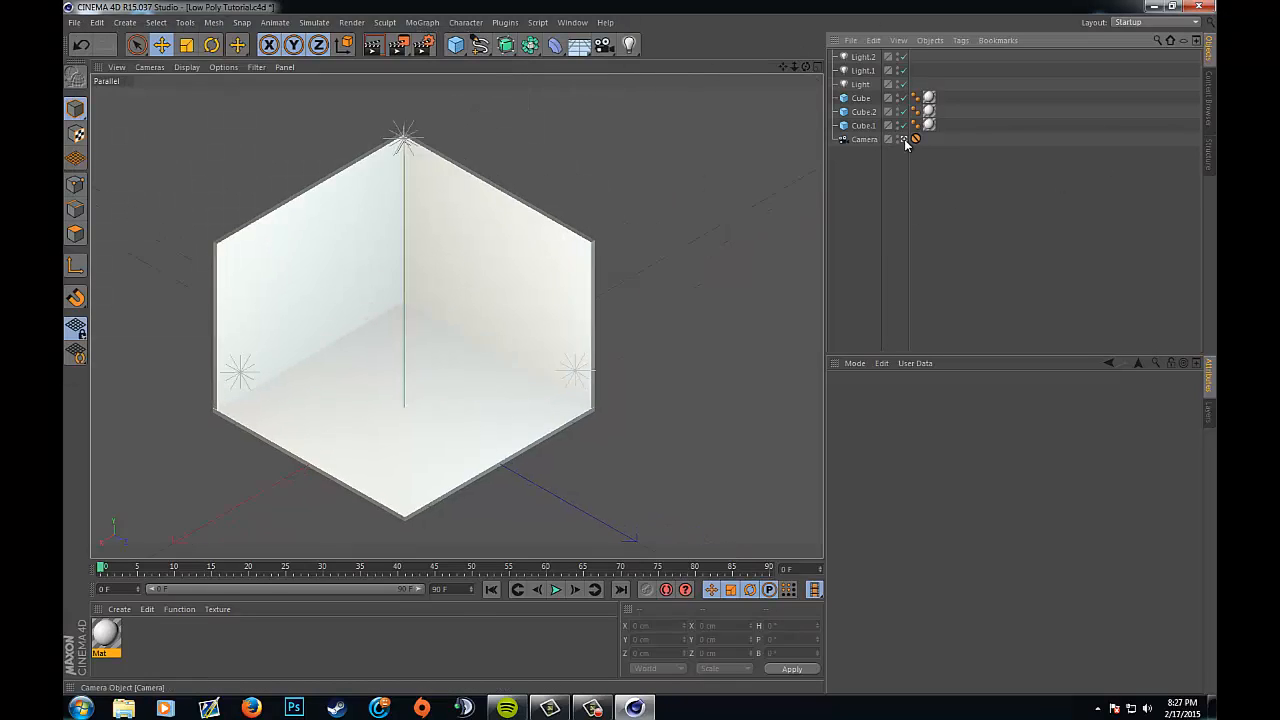
pyautogui.moveTo(806, 67); pyautogui.dragTo(643, 346)
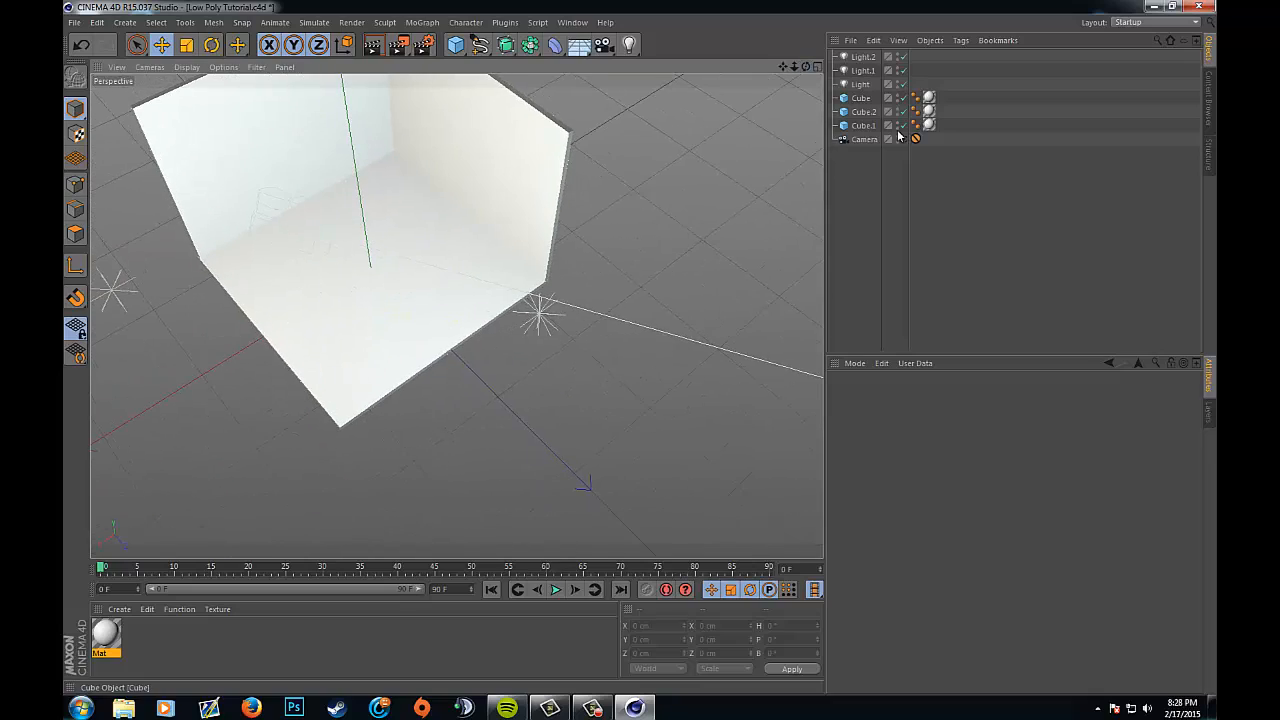
pyautogui.click(904, 139)
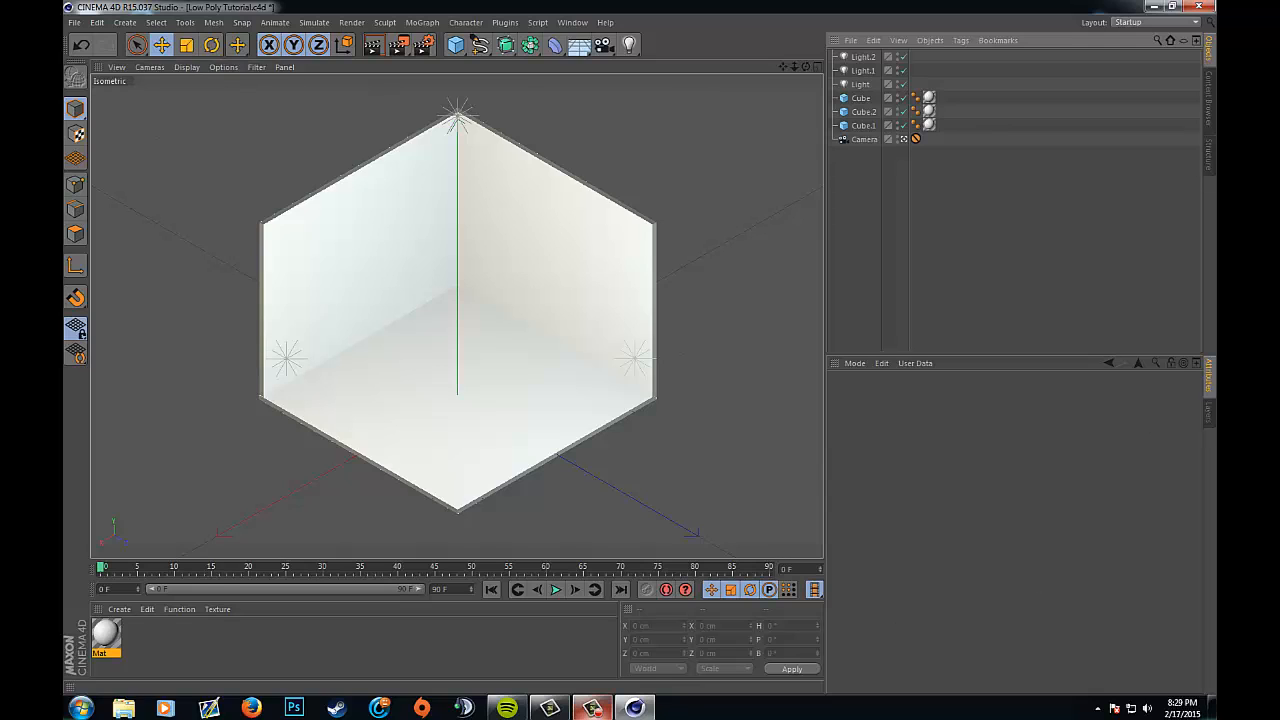
pyautogui.click(593, 707)
pyautogui.click(1187, 645)
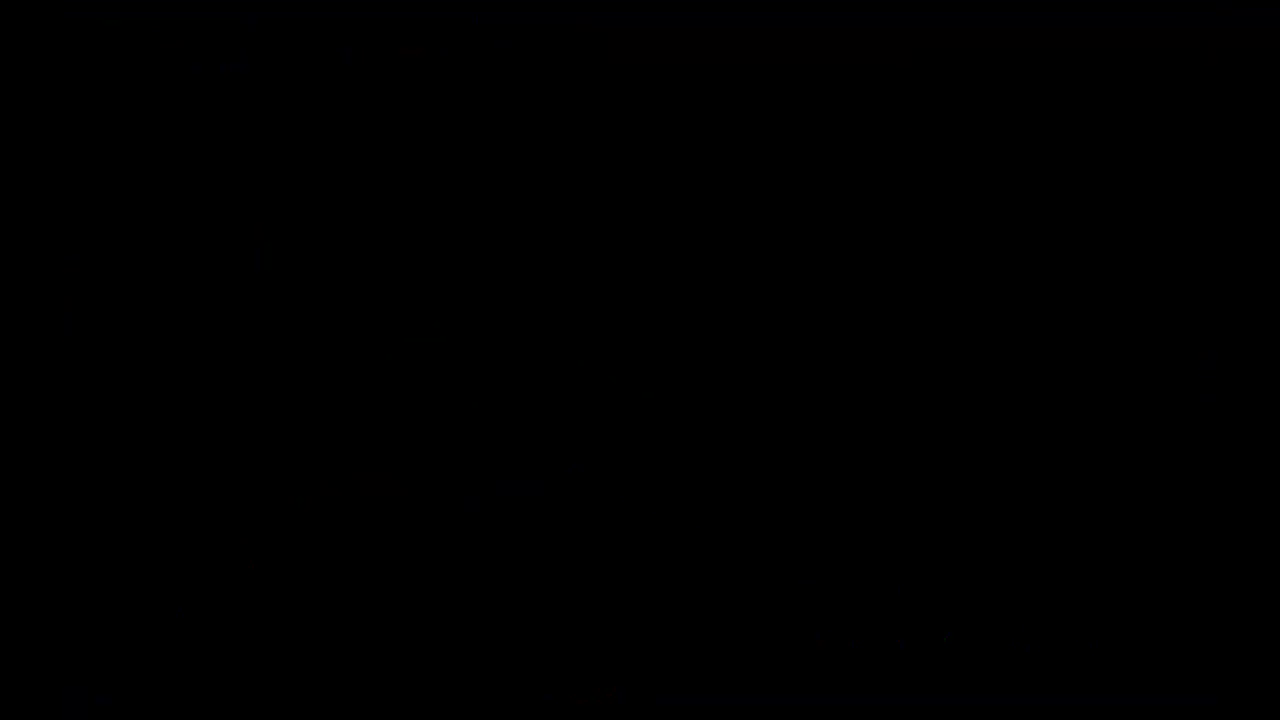